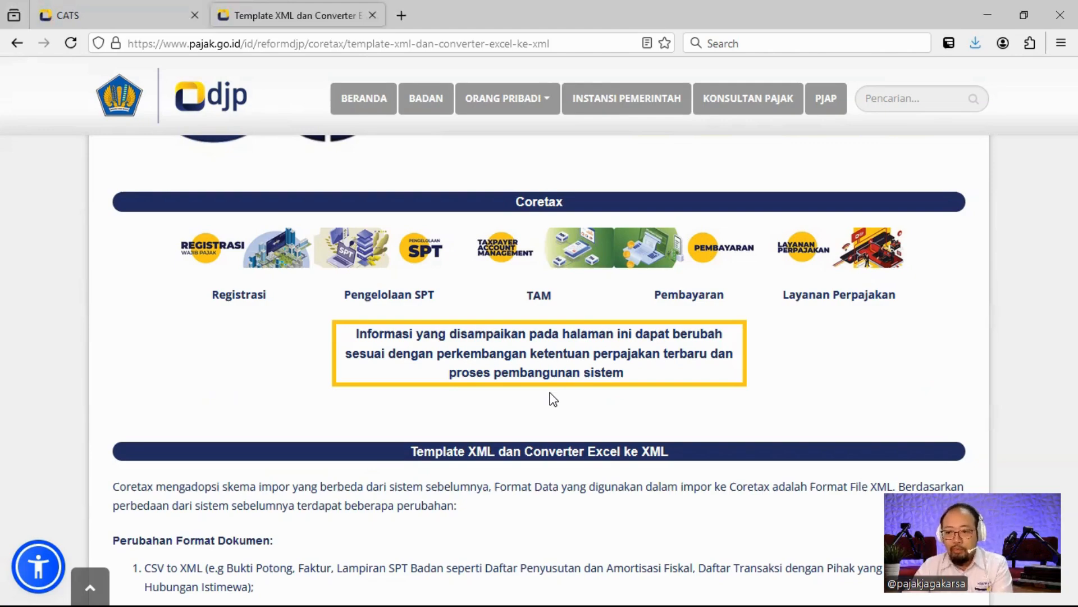
Scroll the DJP page to the Faktur rows of the XML template download table, then return to File Explorer.
scroll(518, 418, down, 4)
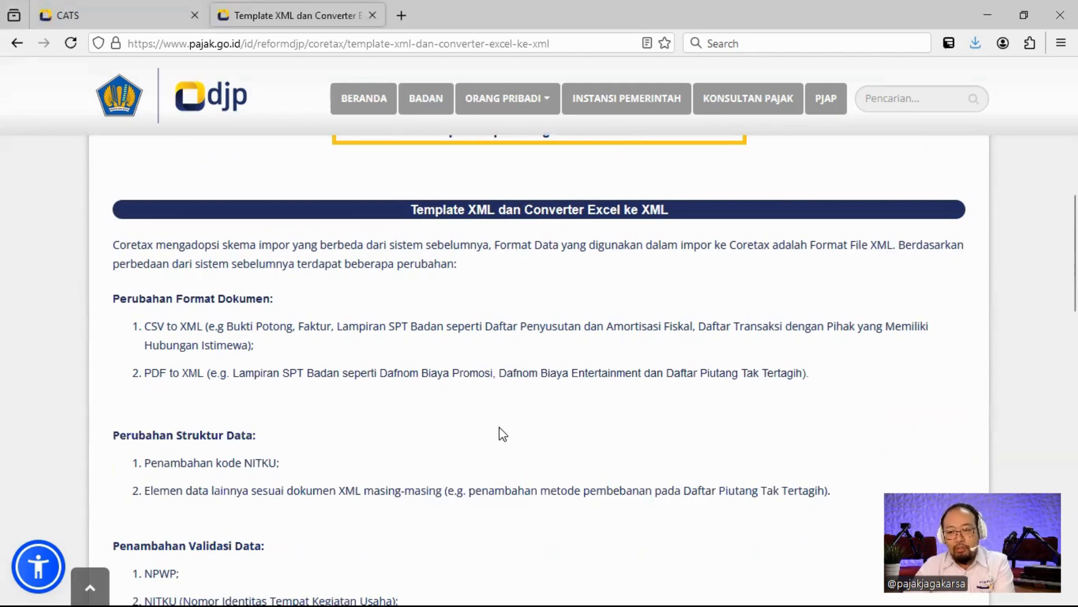
scroll(501, 393, down, 10)
scroll(505, 359, down, 12)
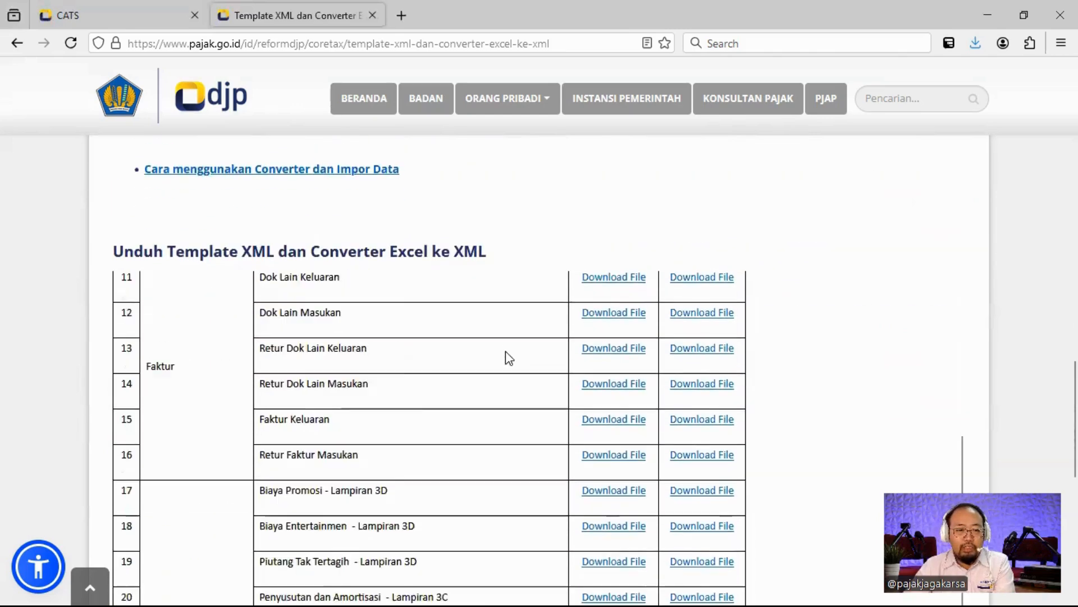
scroll(497, 358, up, 3)
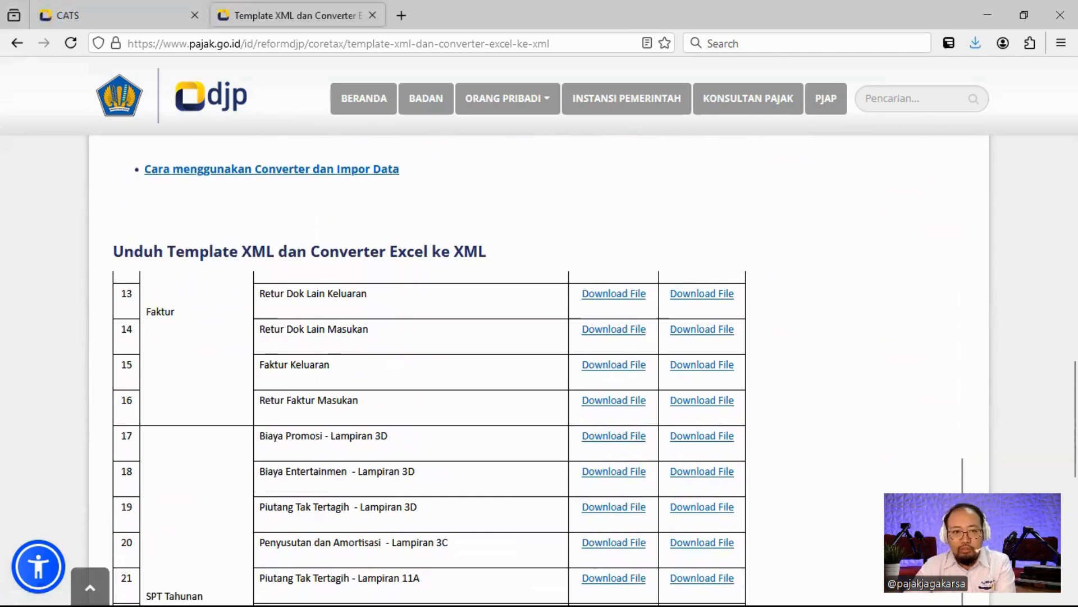
key(alt+Tab)
key(alt+Tab)
key(alt+Tab)
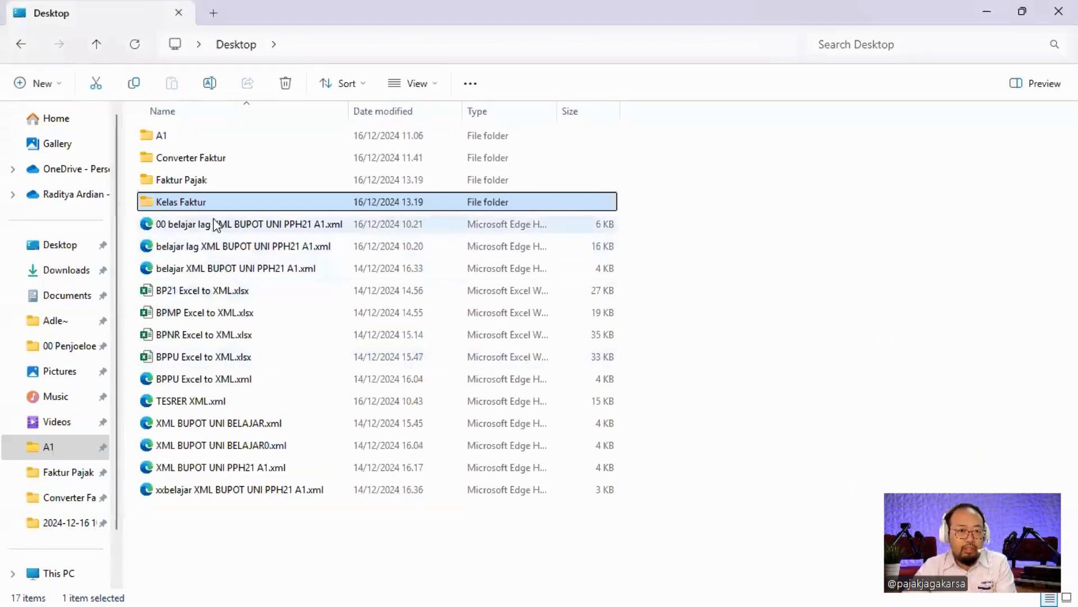
Extract Converter Faktur_0.zip into the Kelas Faktur folder.
double_click(204, 203)
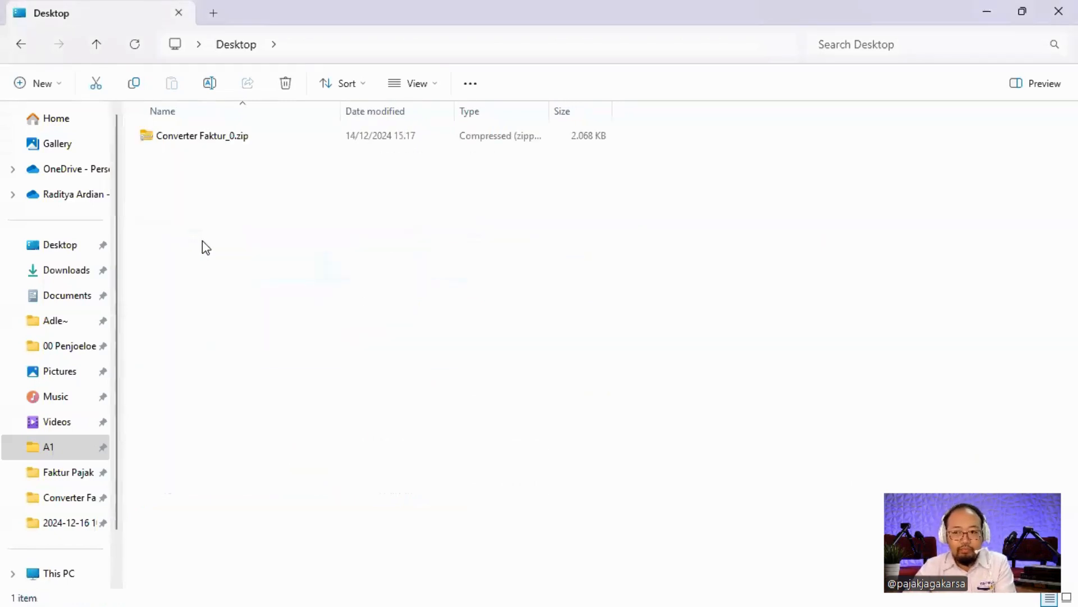
click(223, 140)
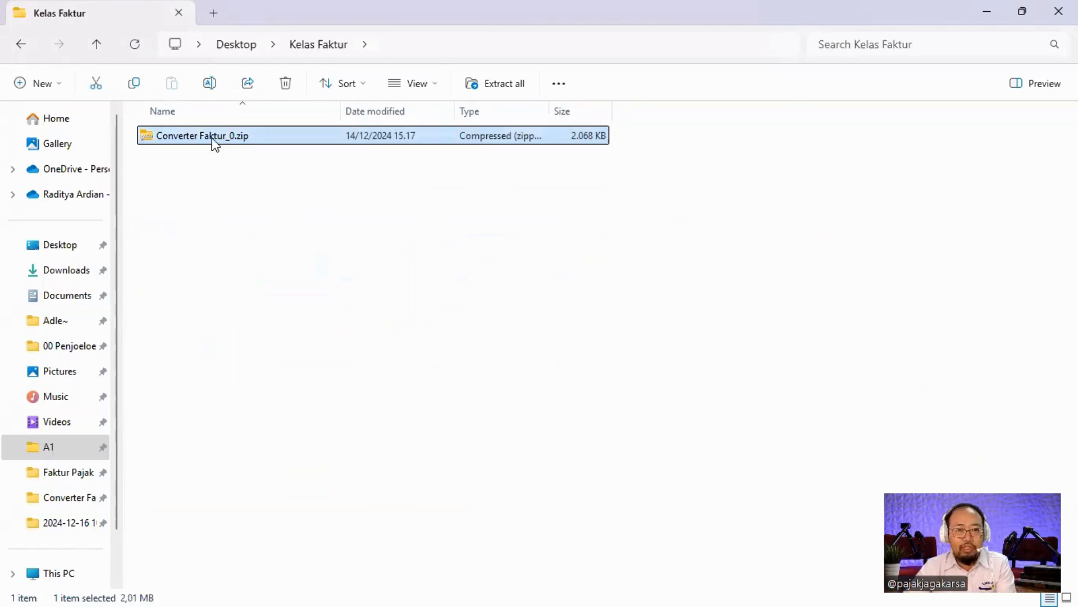
right_click(213, 141)
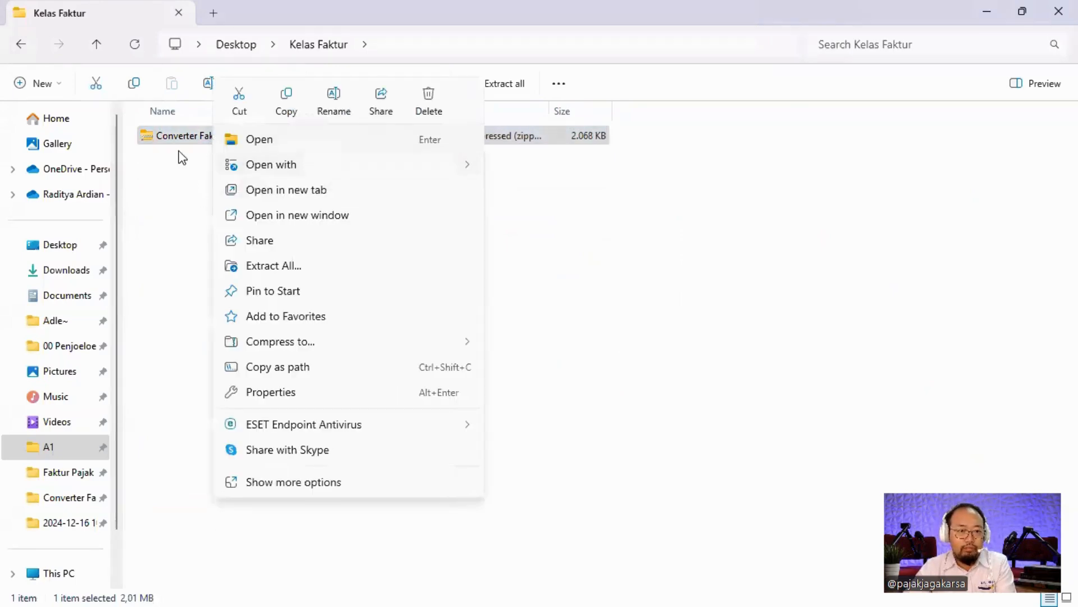
click(306, 267)
click(682, 462)
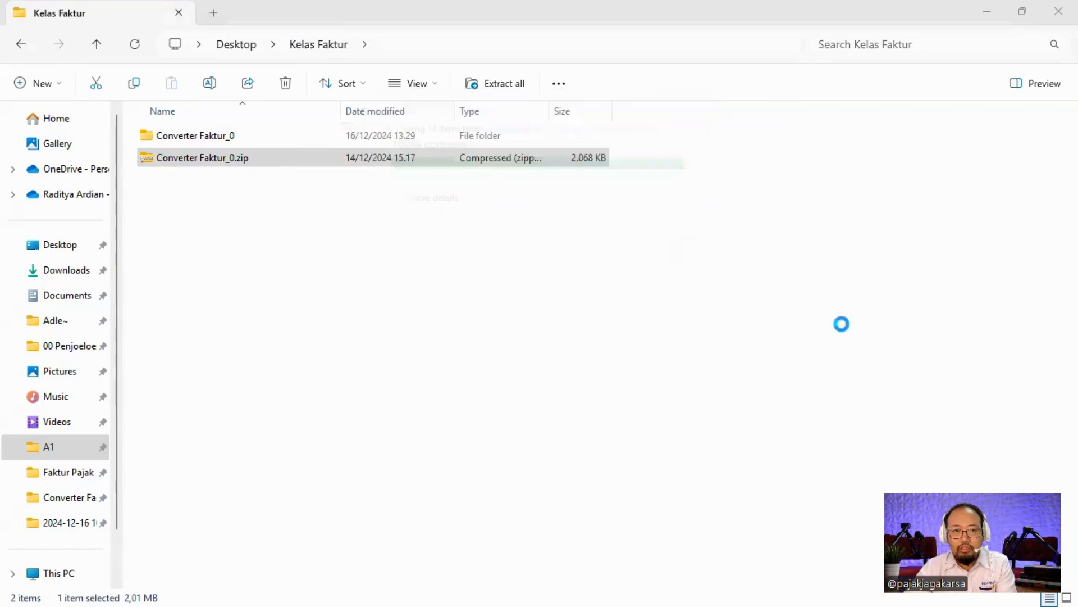
Browse into Converter Faktur_0 > Converter Faktur > TemplateExcel.
double_click(227, 140)
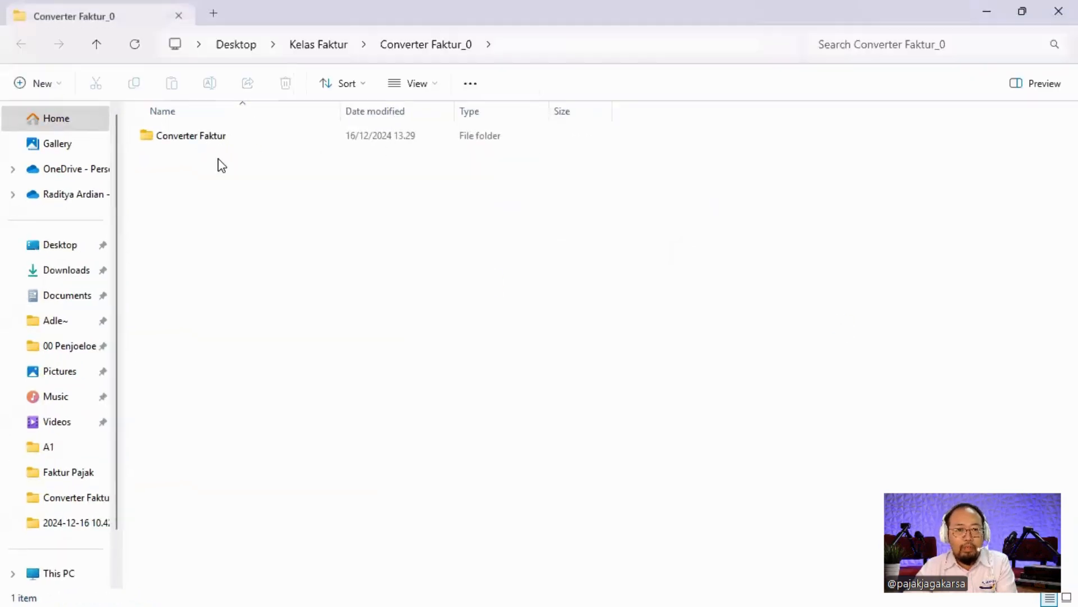
click(205, 141)
double_click(206, 141)
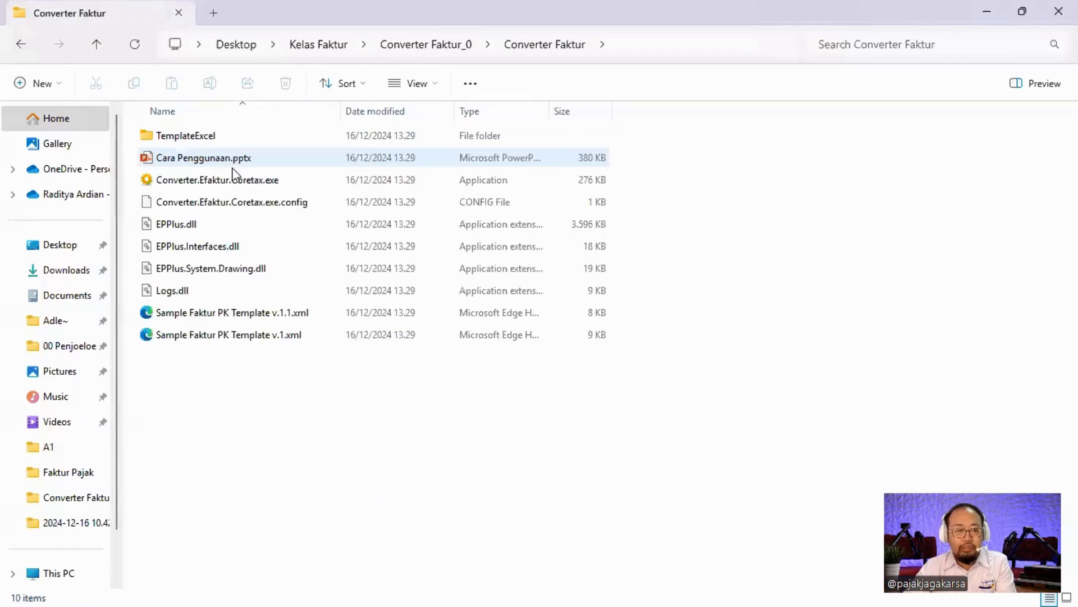
double_click(207, 141)
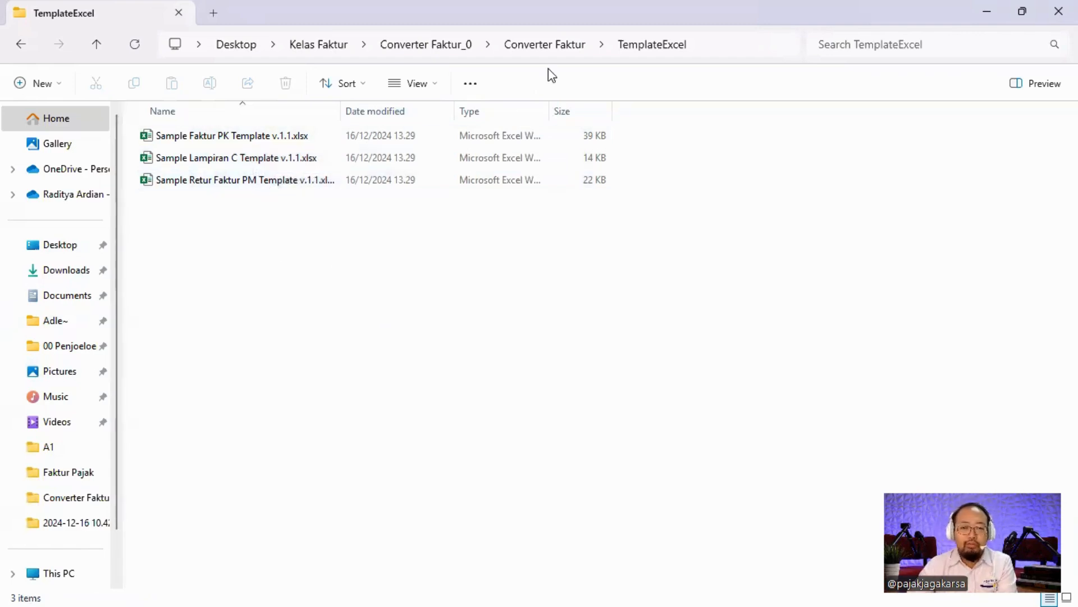
Look at Converter.Efaktur.Coretax.exe, then open Sample Faktur PK Template v.1.1.xlsx from TemplateExcel.
click(544, 45)
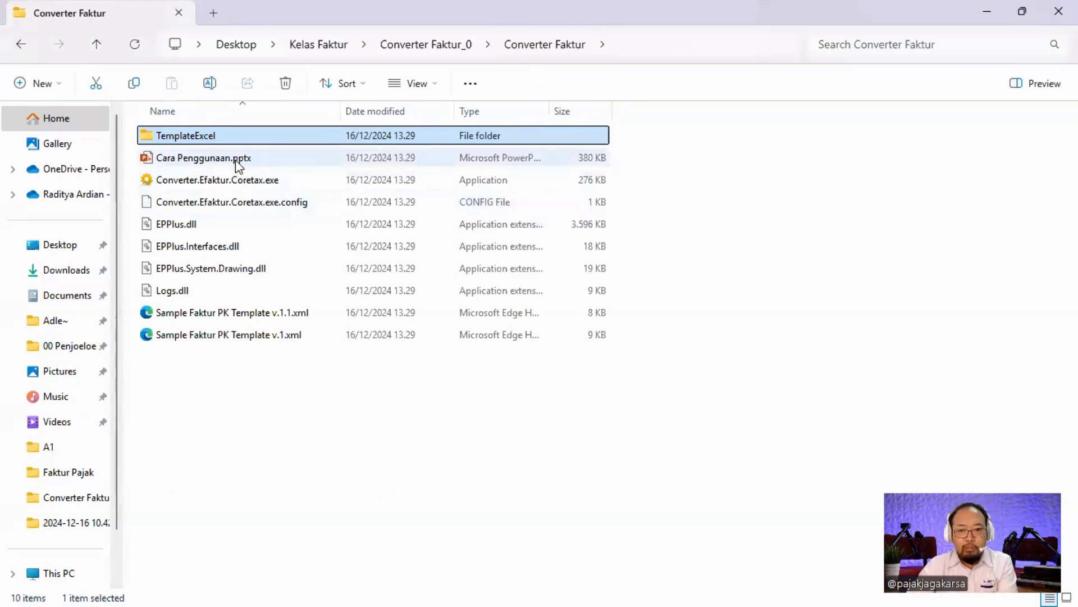
click(199, 183)
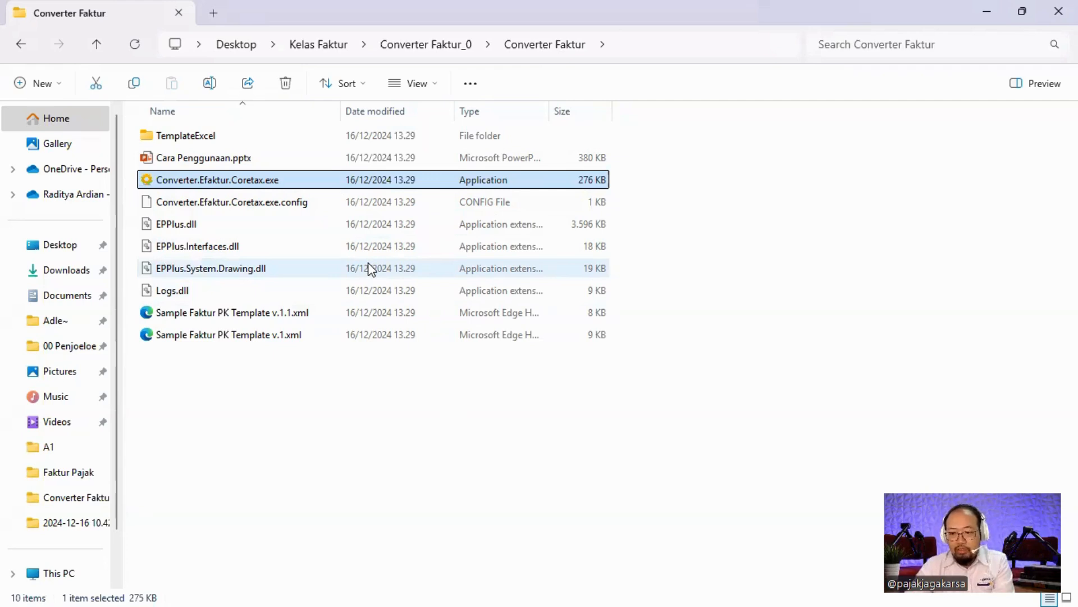
click(345, 405)
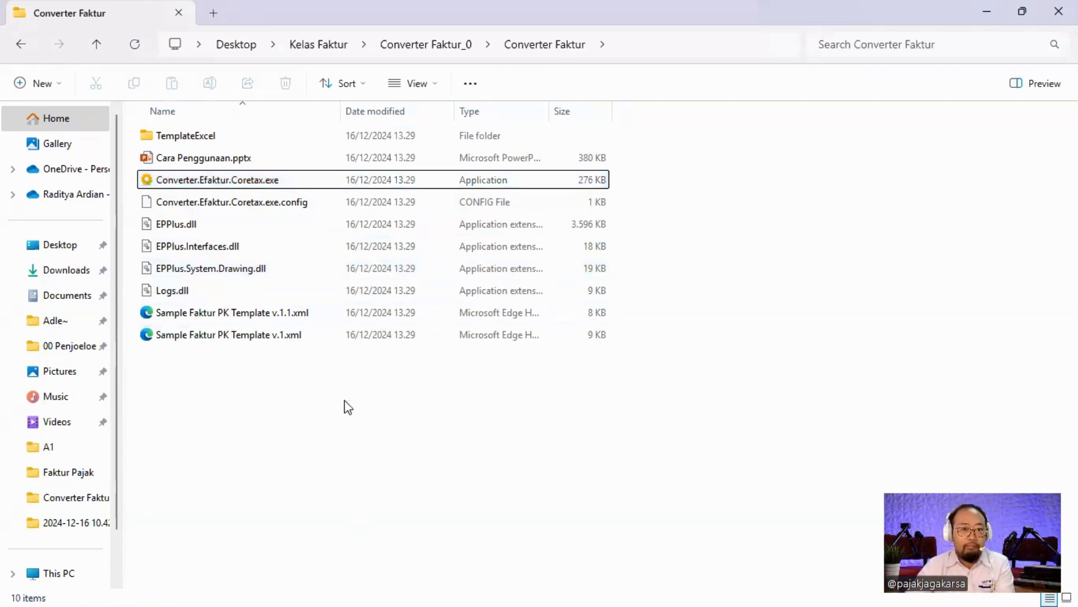
double_click(204, 140)
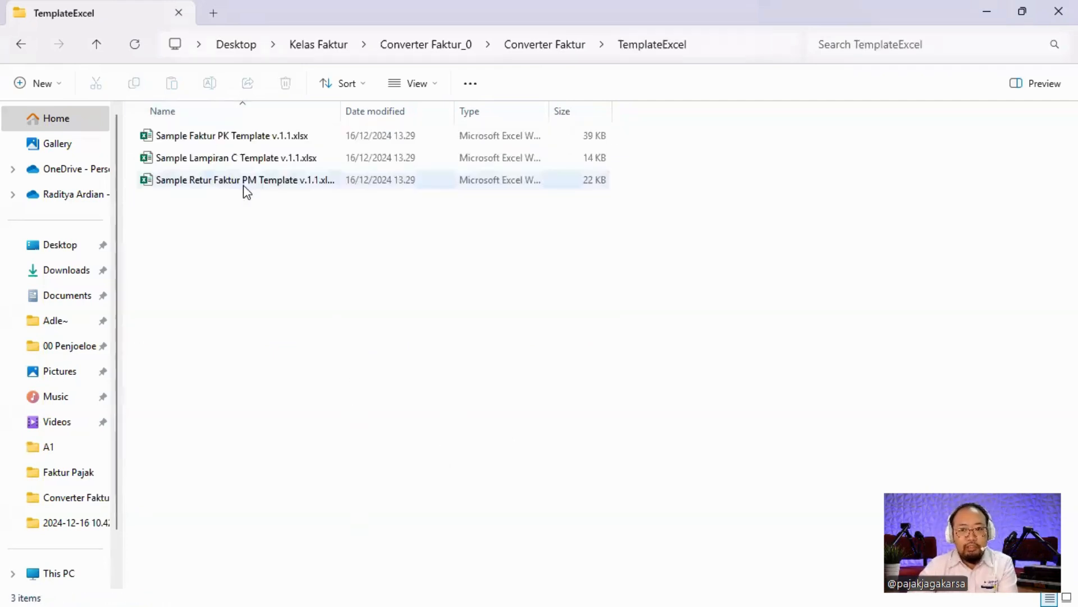
double_click(254, 139)
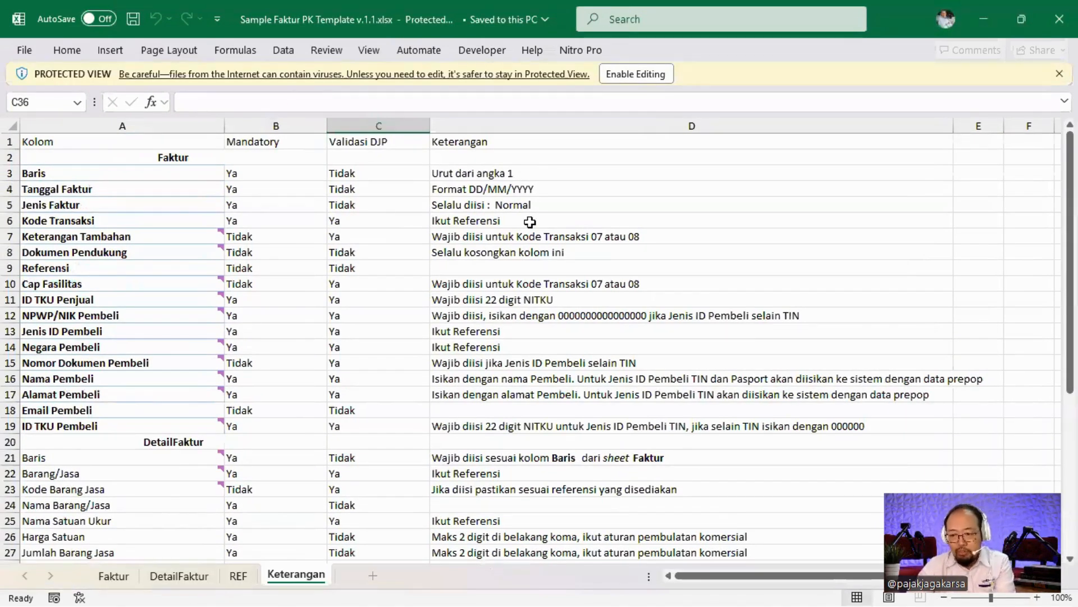
Scroll through the Keterangan sheet and enable editing on Sample Faktur PK Template v.1.1.xlsx.
scroll(530, 221, down, 3)
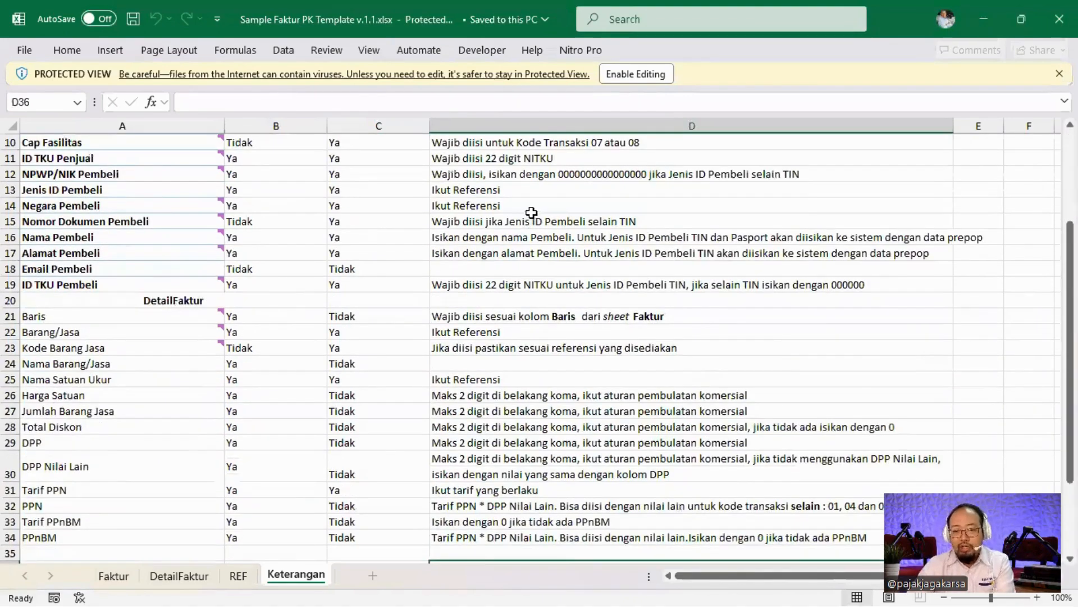
scroll(534, 252, up, 2)
scroll(535, 251, up, 2)
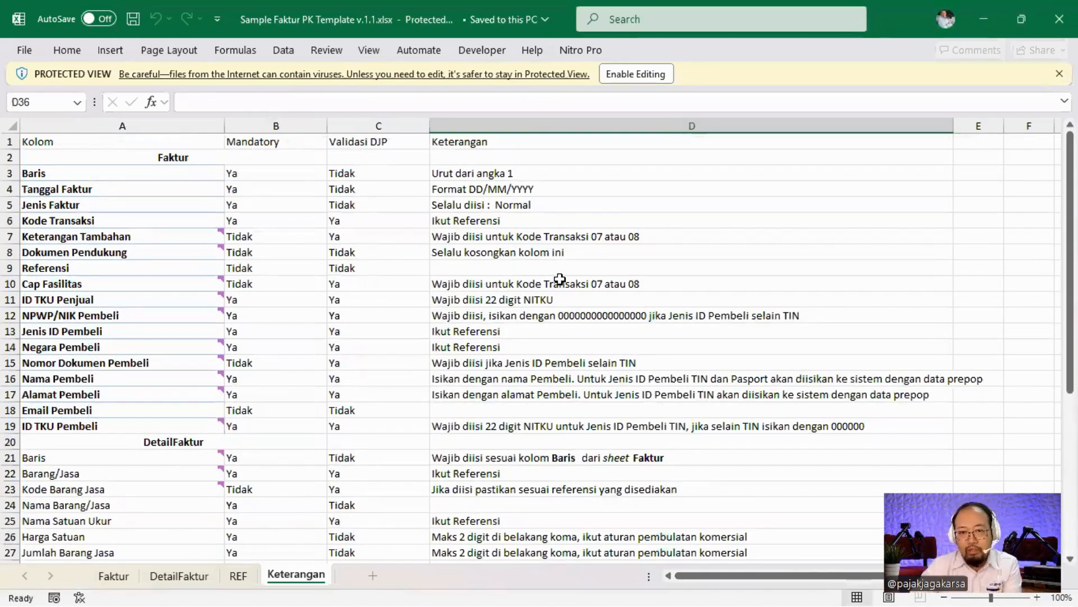
click(636, 74)
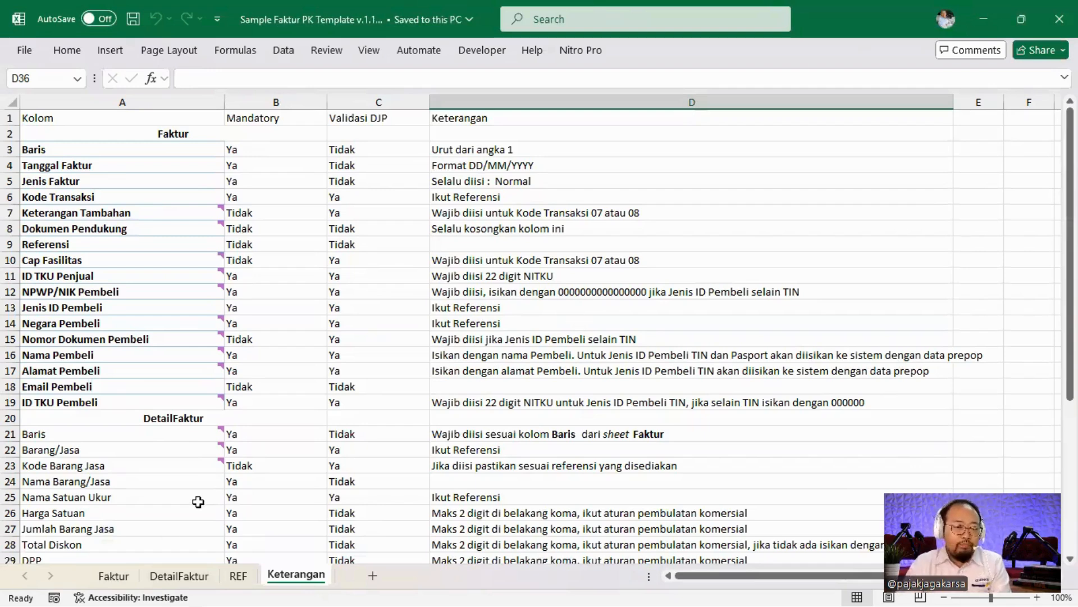
Inspect Kode Transaksi cells D7 and D5 and the DetailFaktur sheet, ending on Faktur.
click(113, 576)
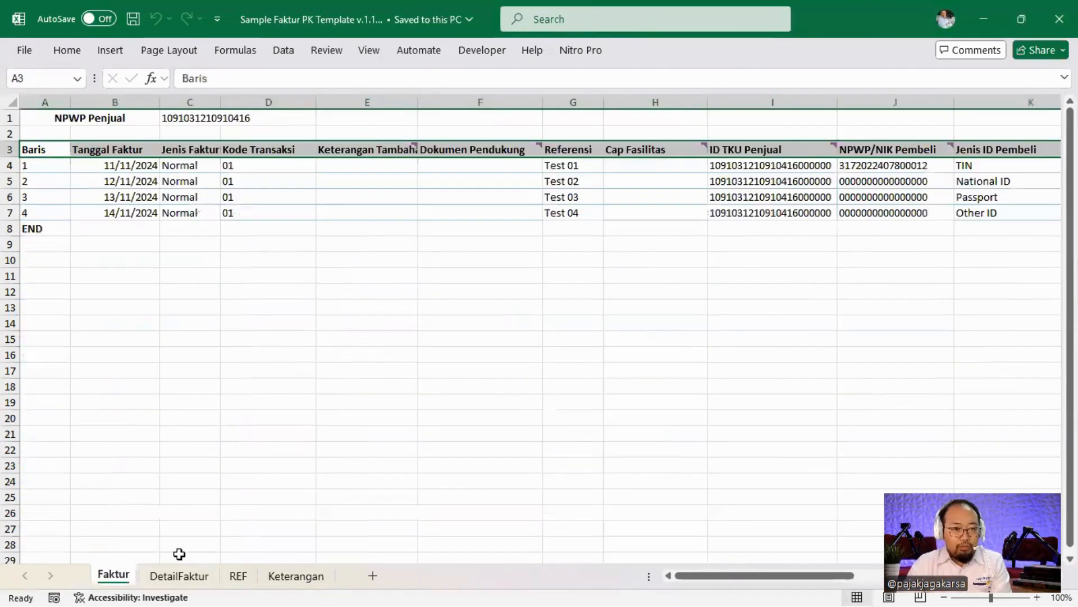
click(253, 214)
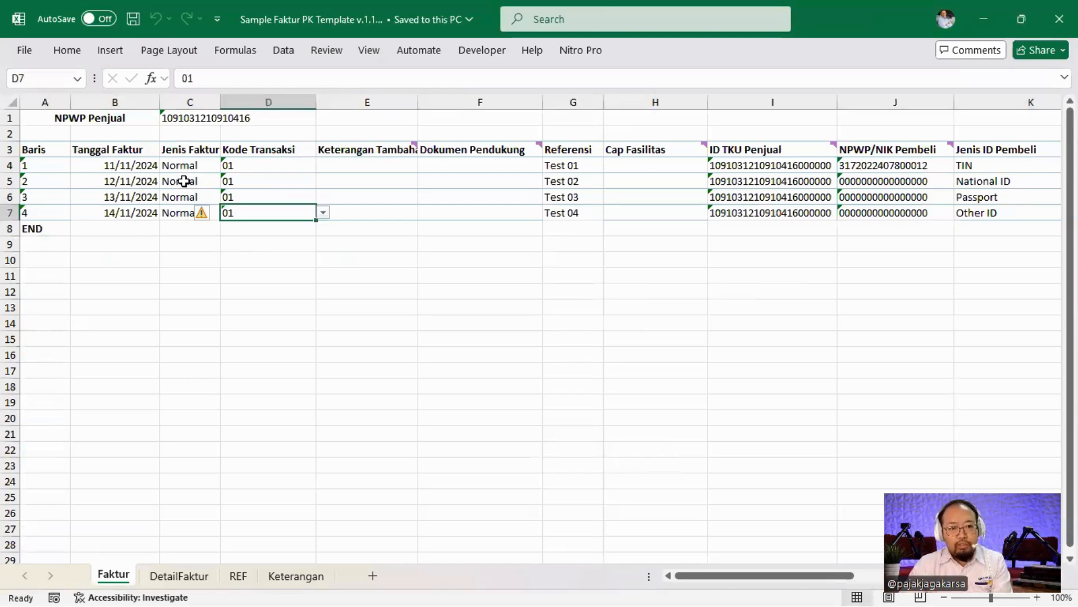
click(248, 180)
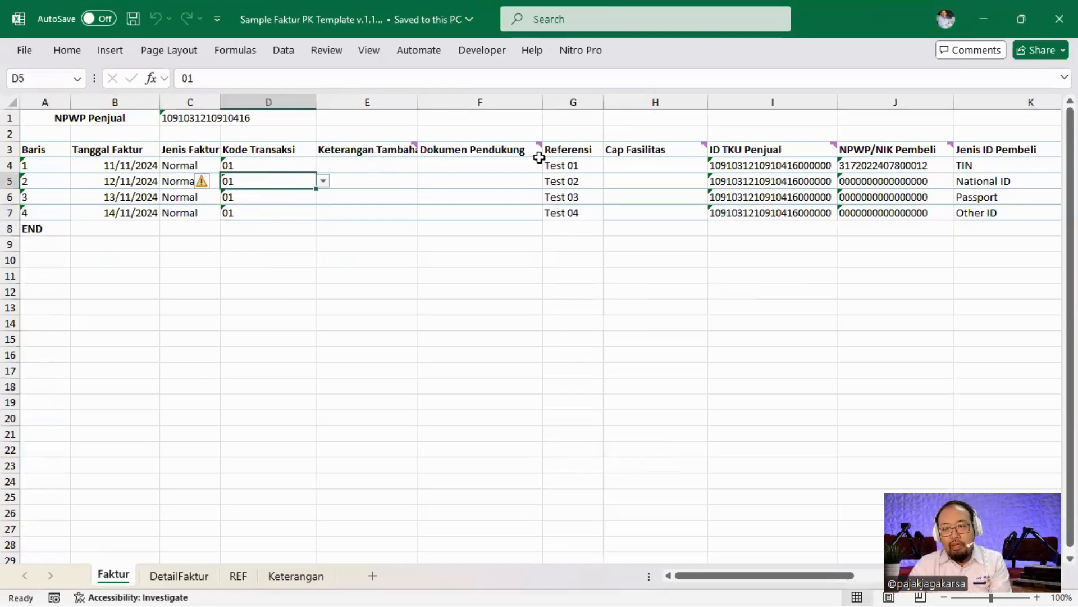
click(178, 575)
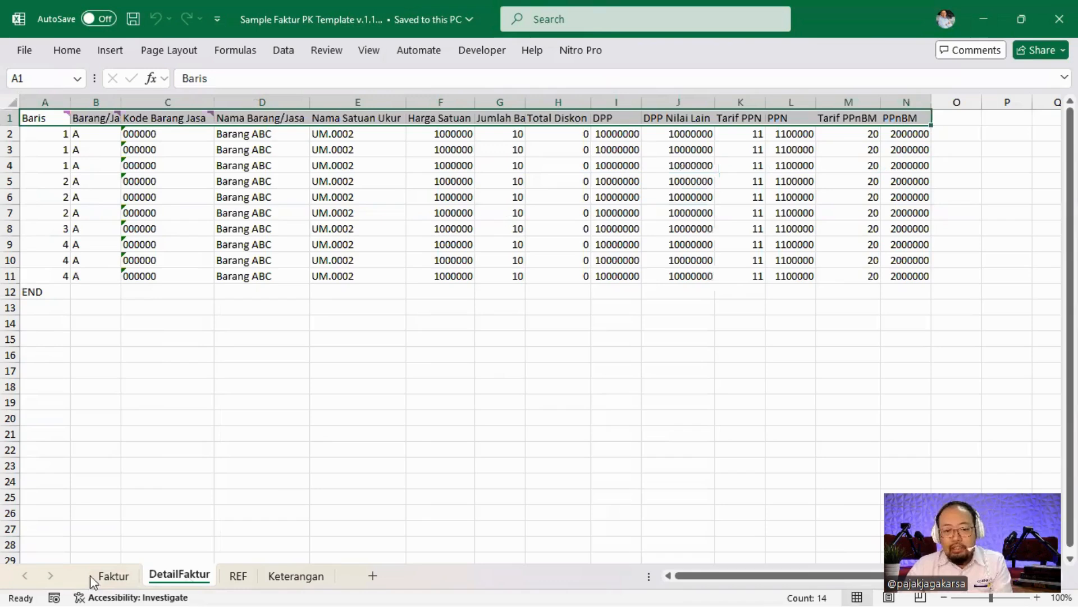
click(119, 577)
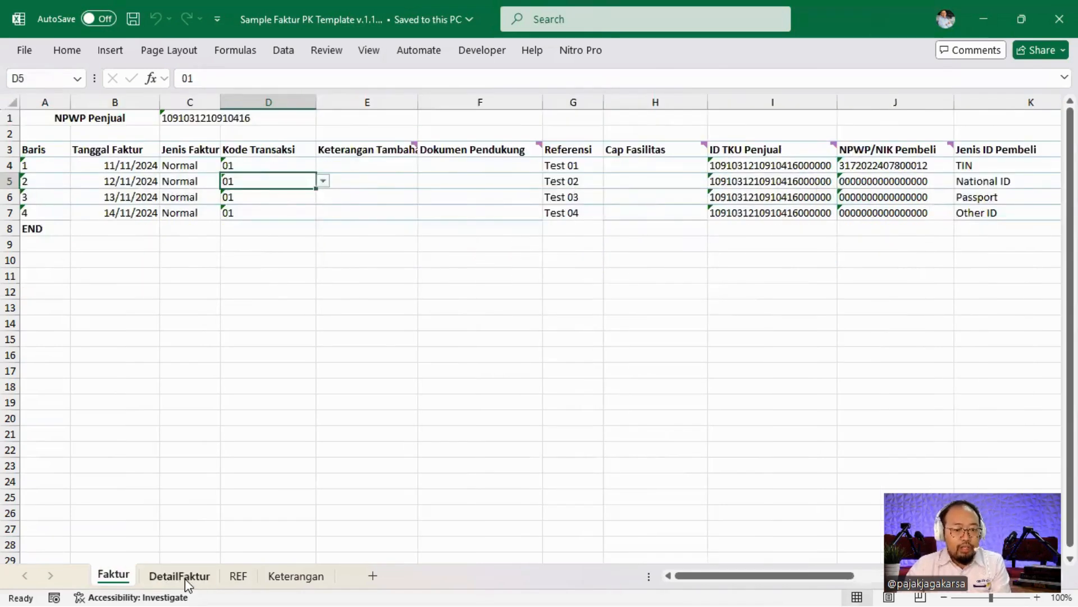
Look over the DetailFaktur and REF sheets, then return to the Keterangan column rules.
click(184, 578)
key(ctrl+Page_Down)
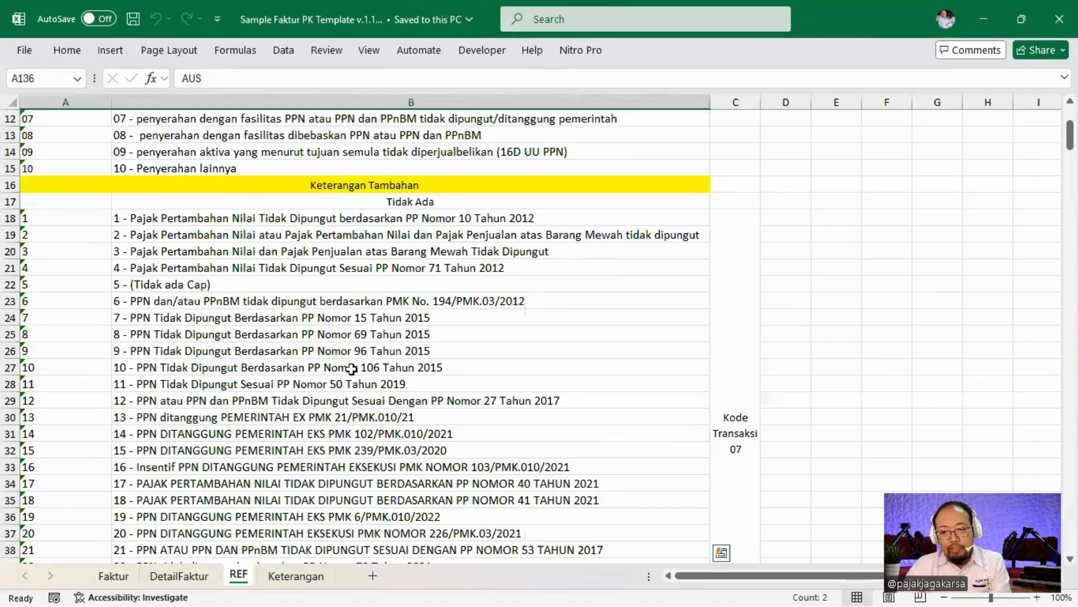
scroll(350, 369, up, 3)
scroll(345, 342, up, 1)
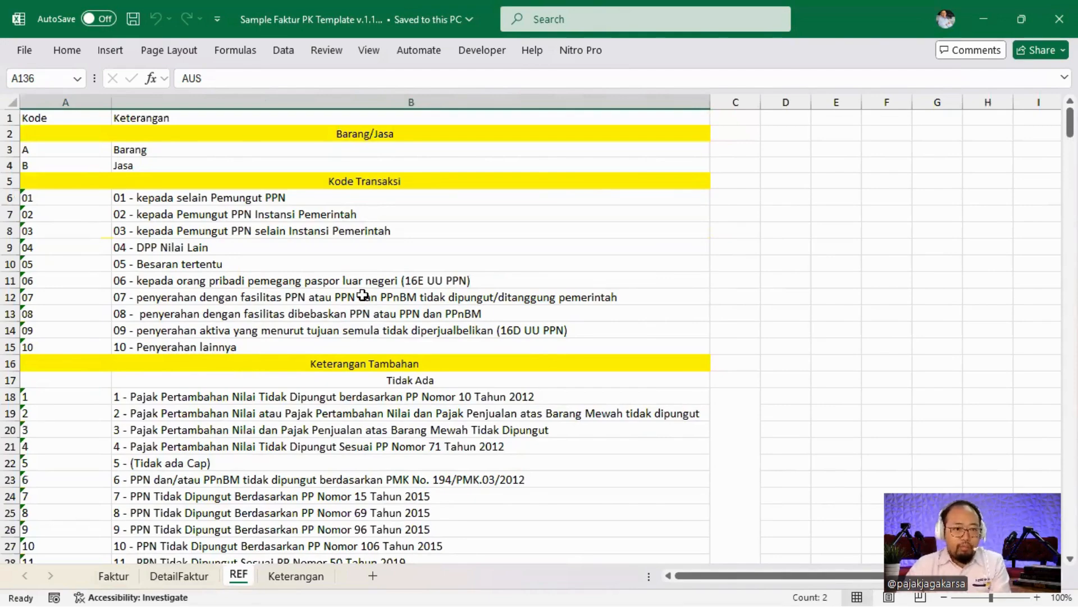
click(296, 576)
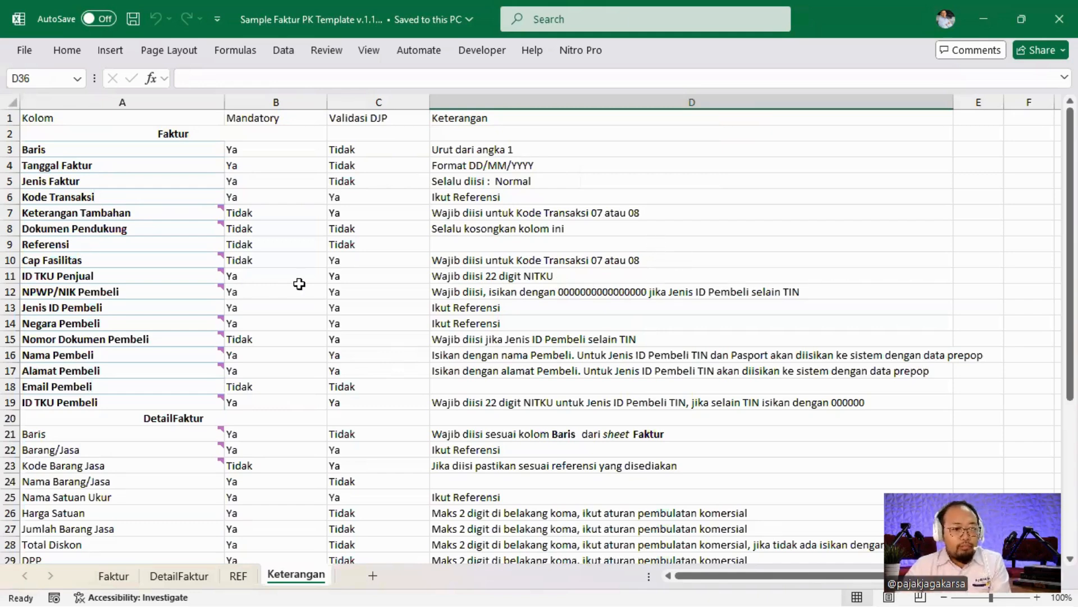
drag(156, 149, 149, 402)
click(348, 301)
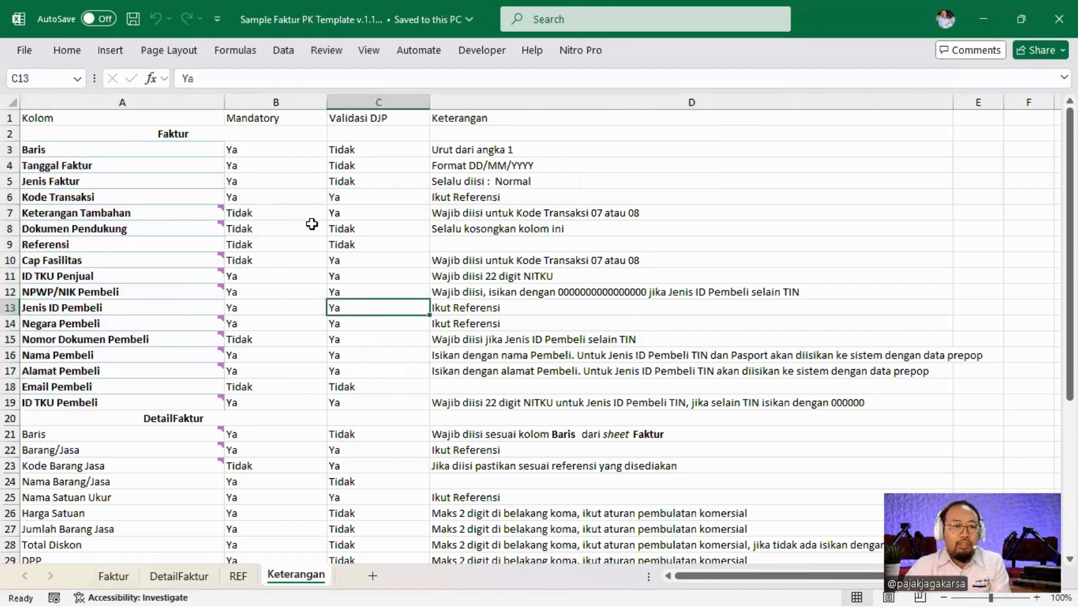
click(273, 123)
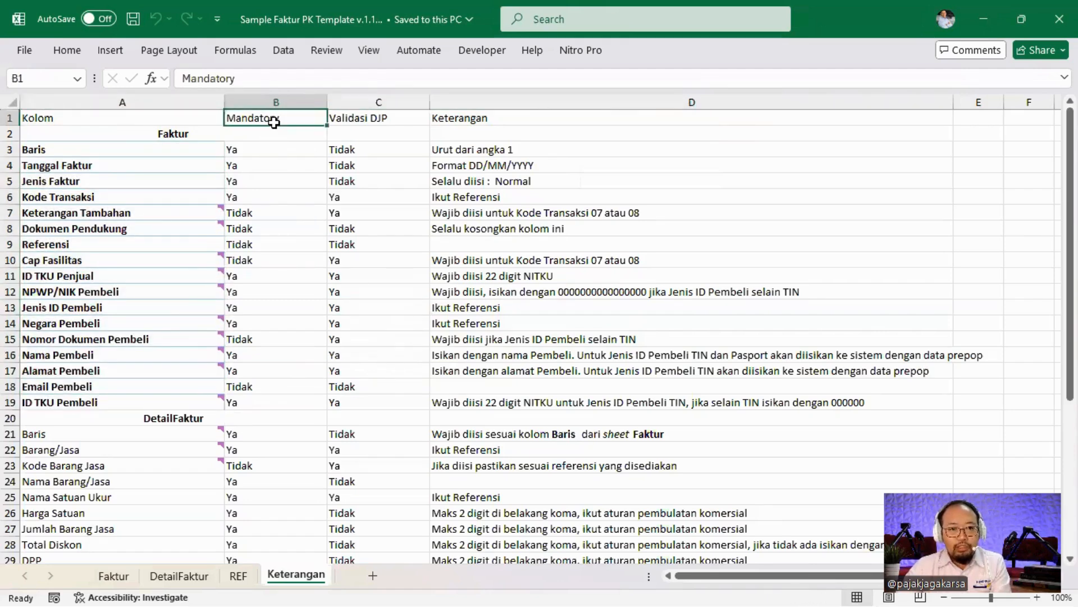
click(364, 116)
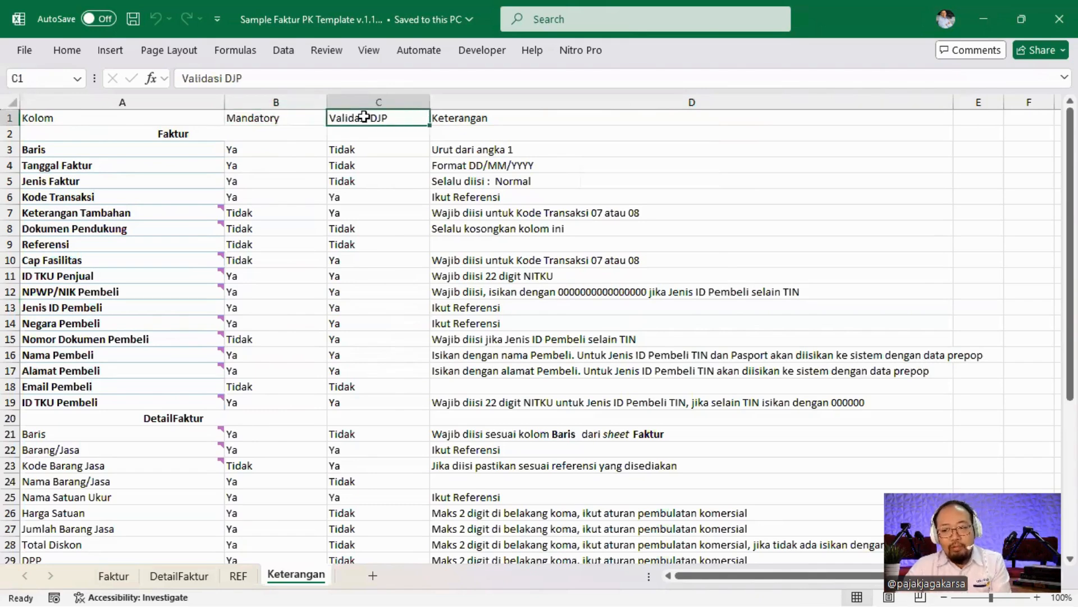
click(475, 118)
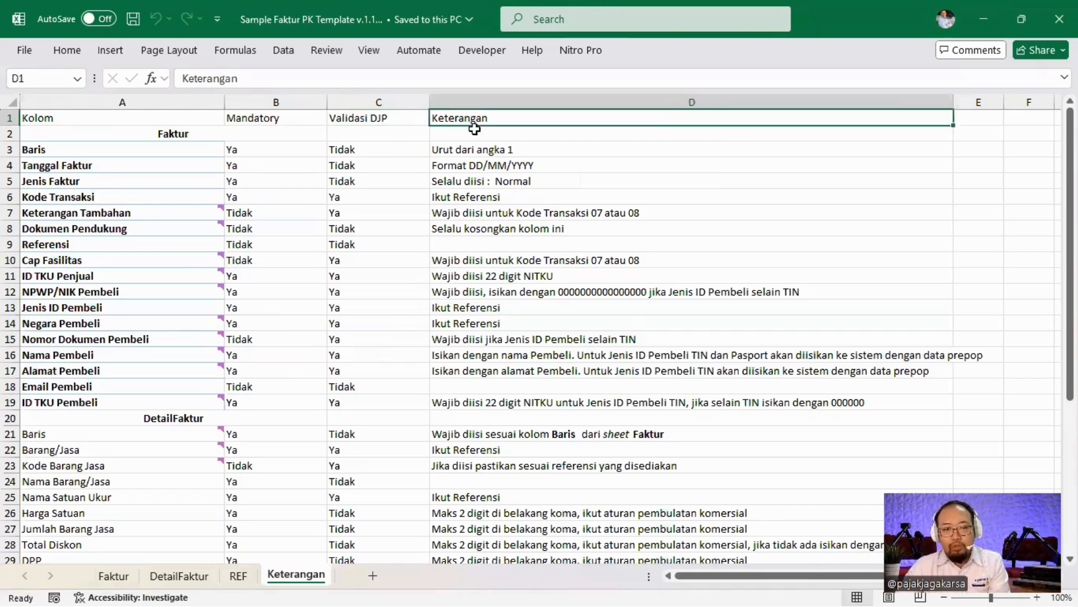
click(138, 152)
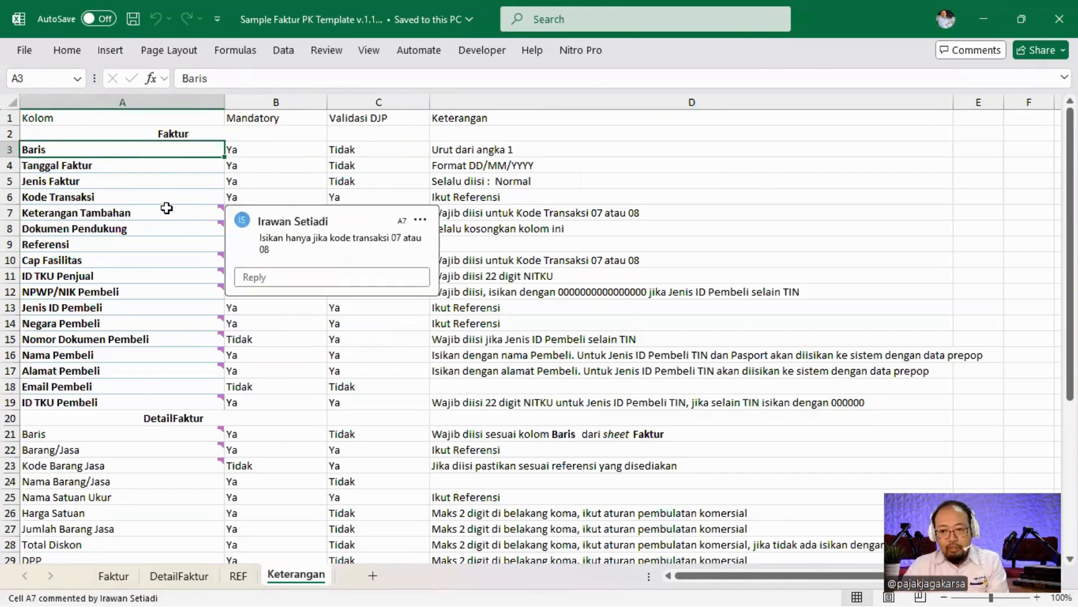
click(493, 166)
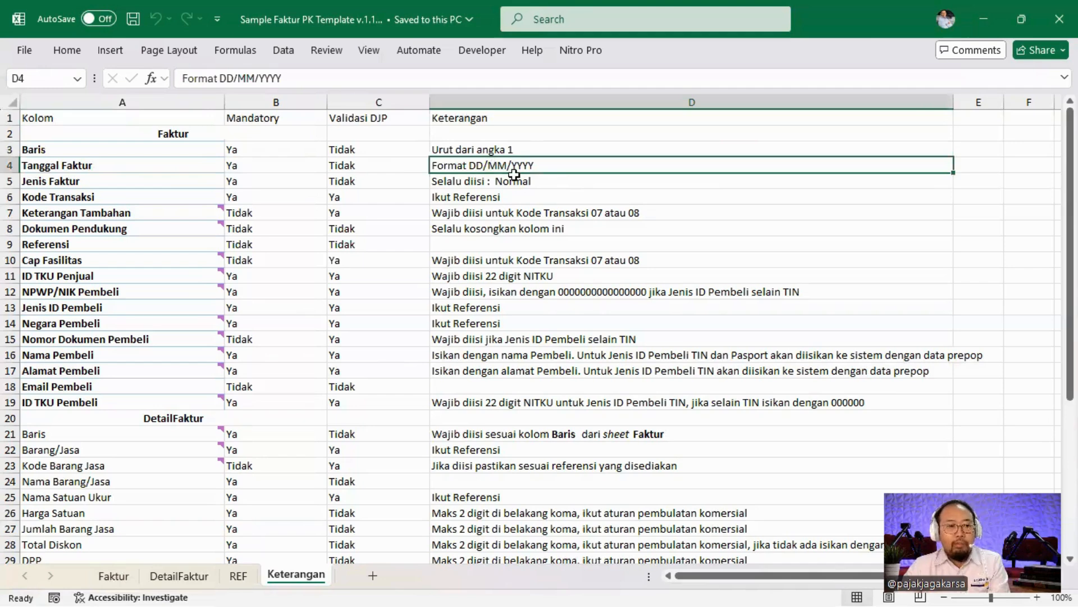
click(137, 170)
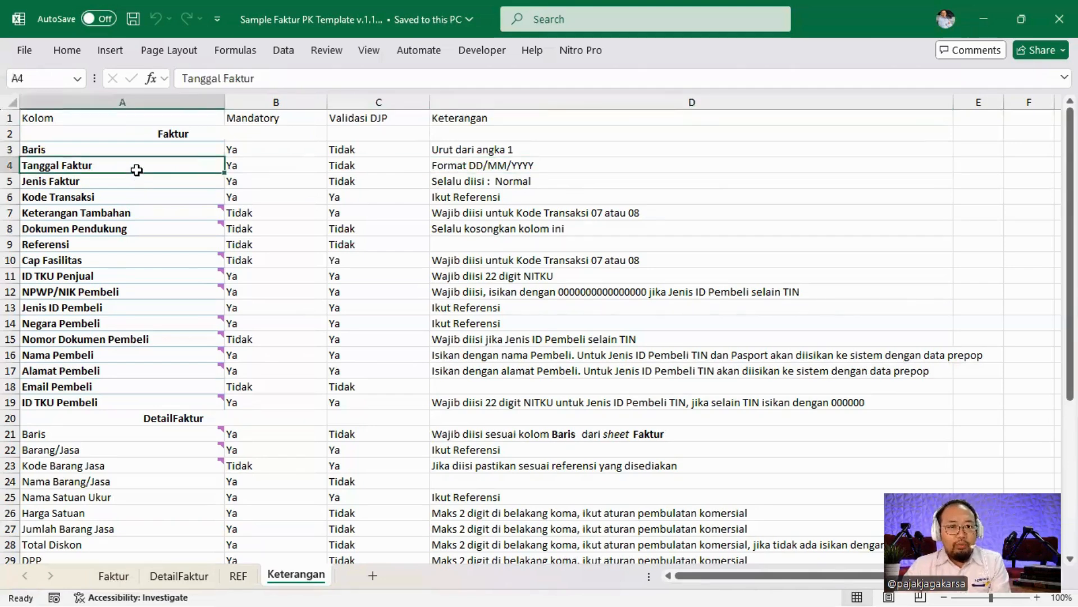
click(268, 163)
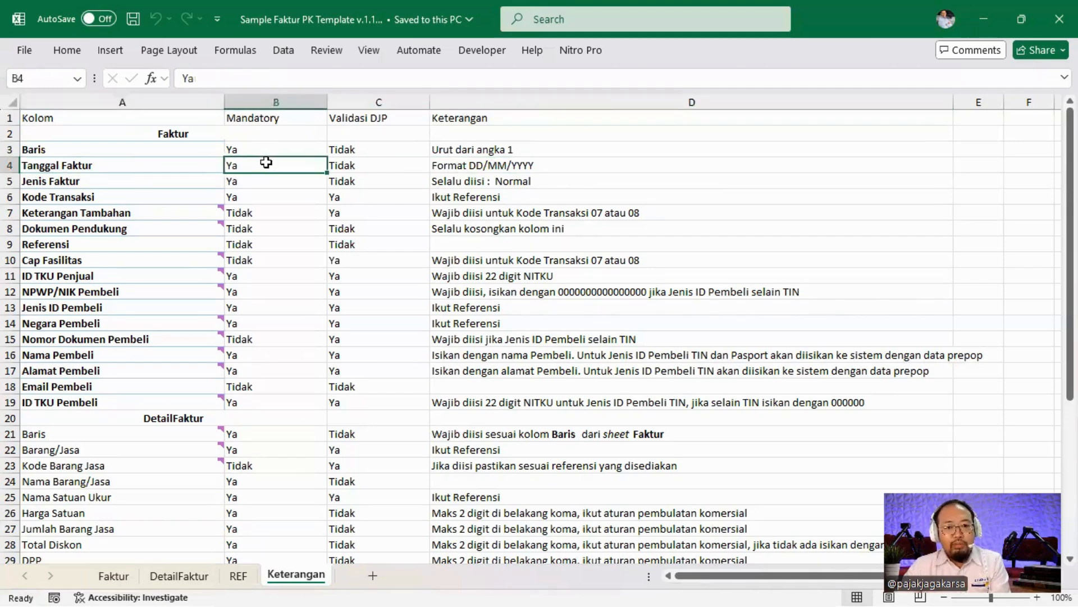
click(362, 165)
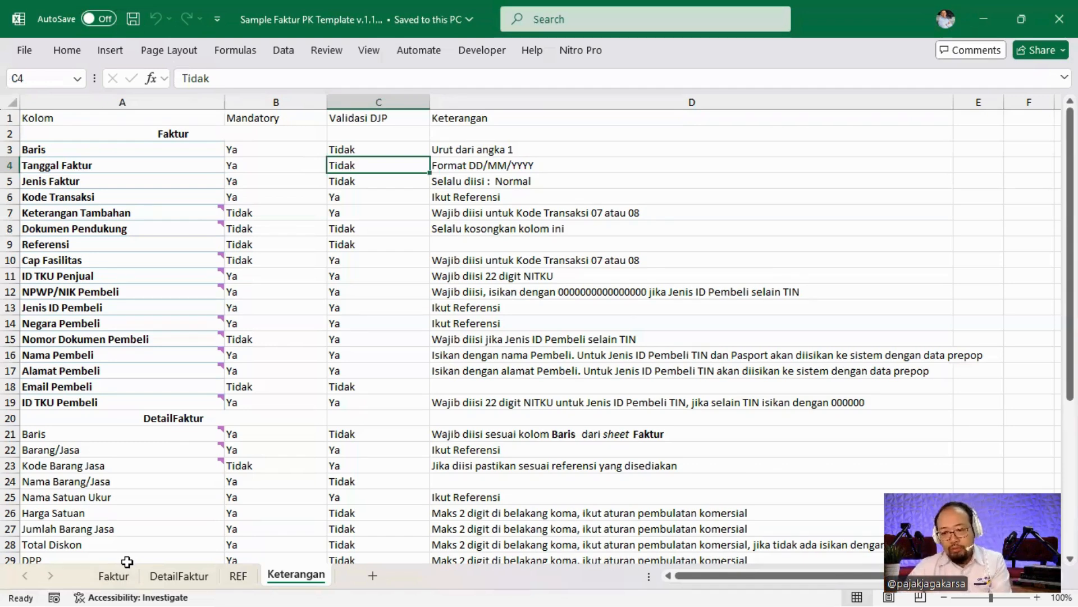
Review the Jenis Faktur and Kode Transaksi notes, checking codes on the REF sheet.
key(Down)
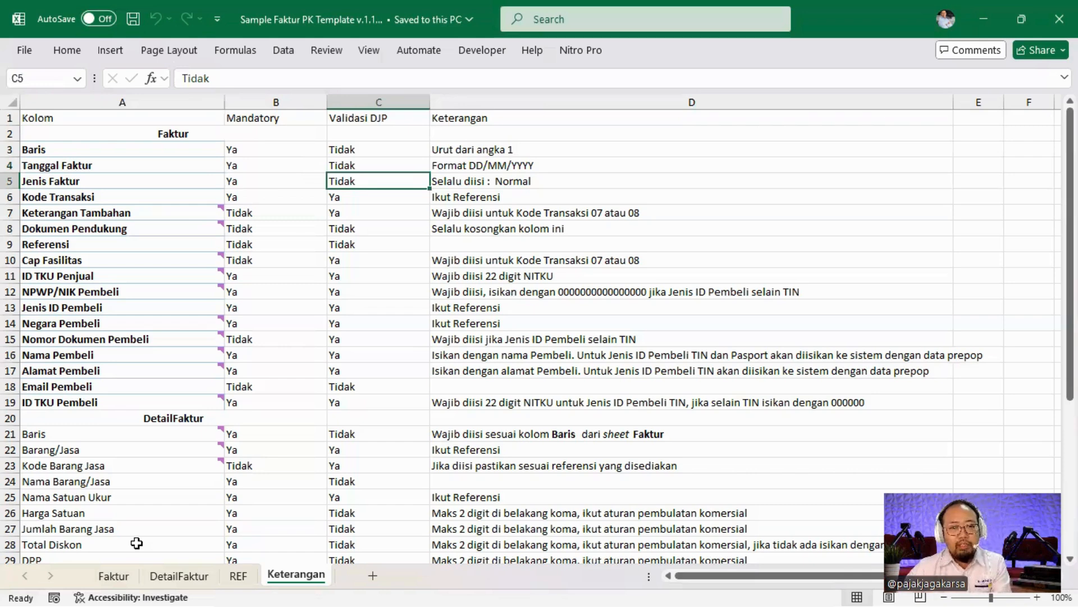
key(Left)
key(Right)
key(Right)
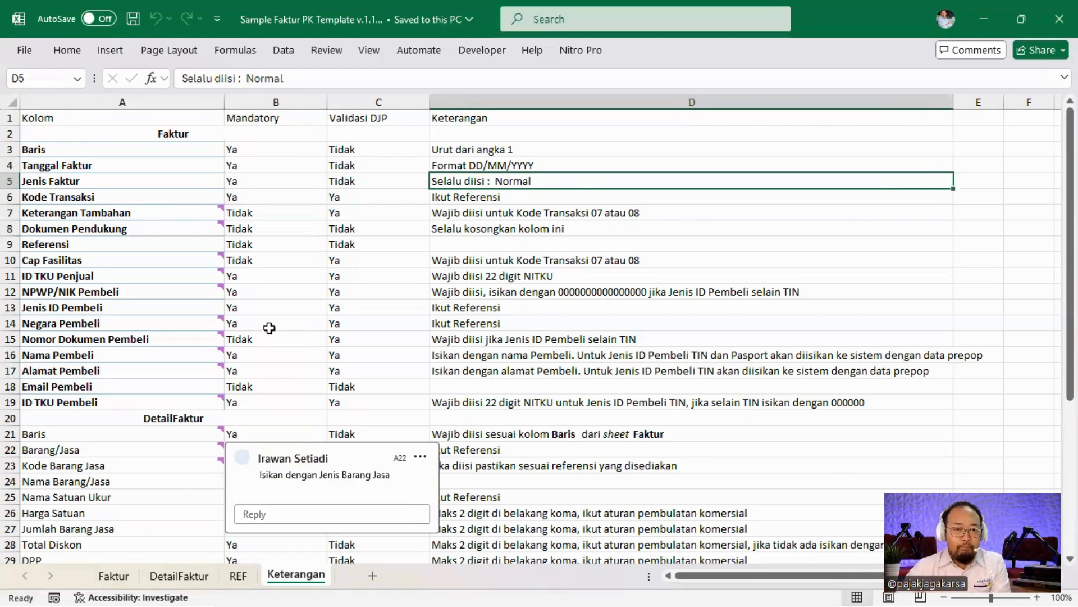
click(100, 196)
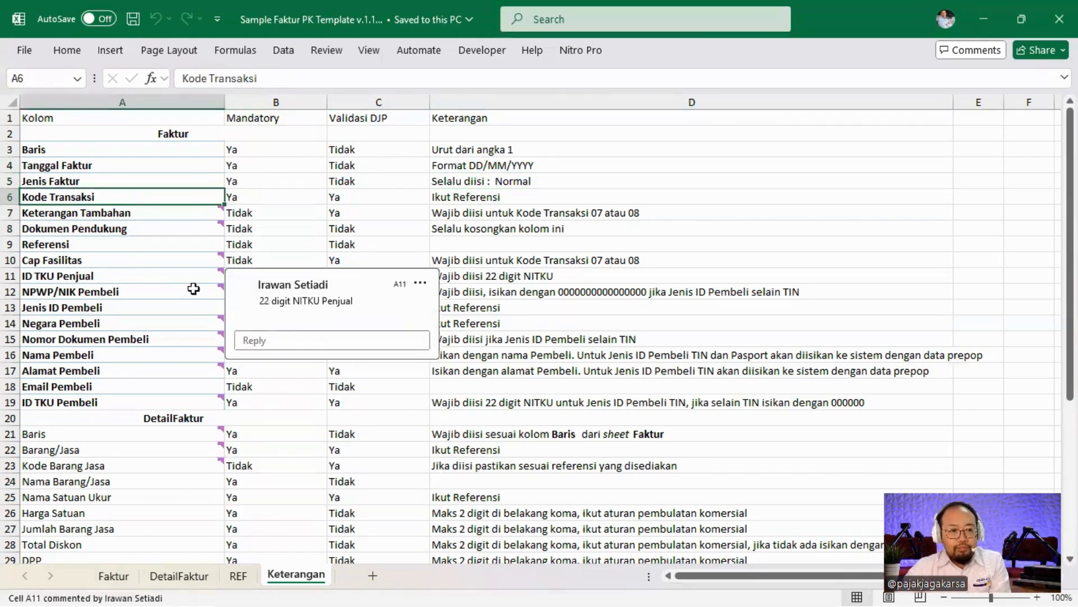
click(238, 575)
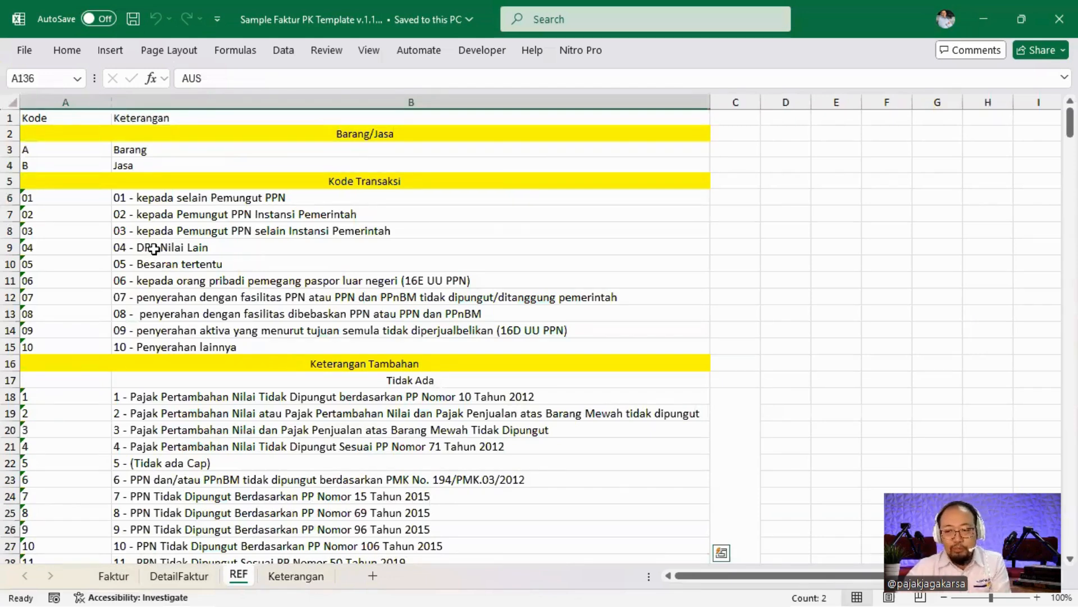
click(296, 575)
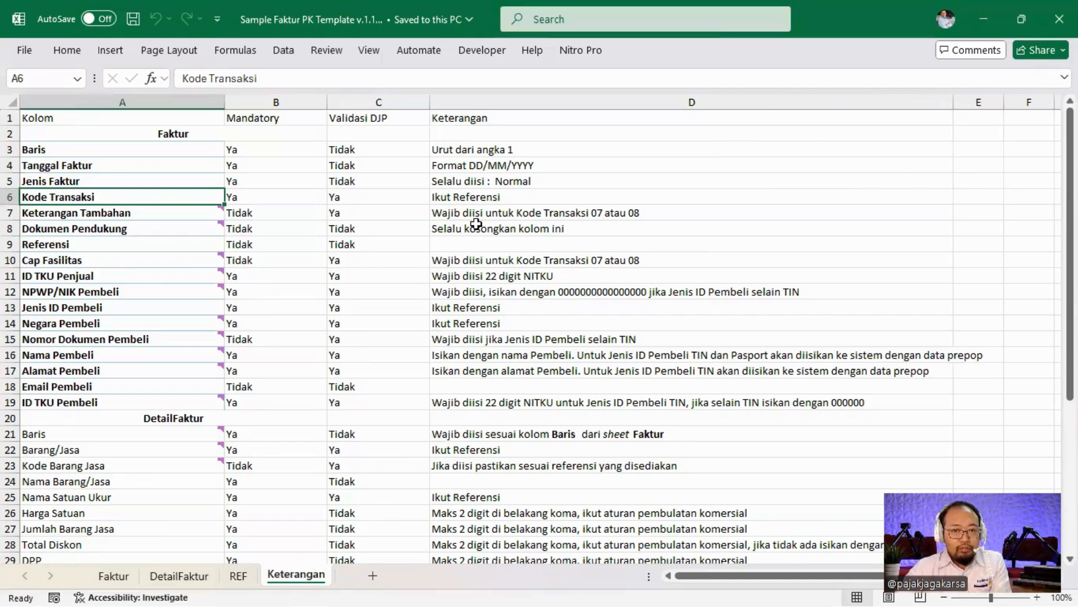
Read the notes for Keterangan Tambahan, Dokumen Pendukung, Referensi and Cap Fasilitas.
key(Down)
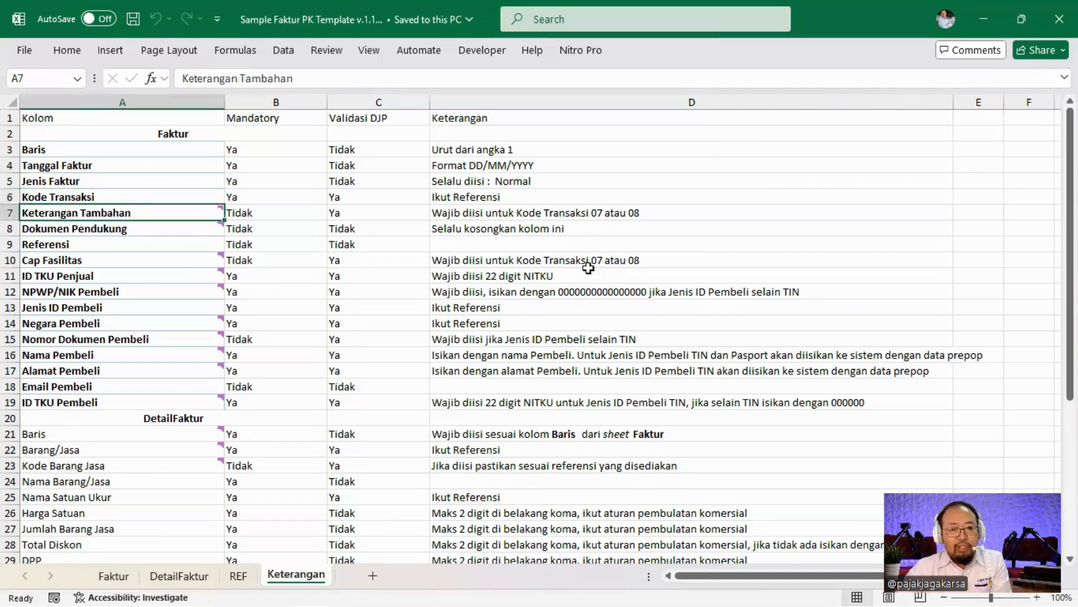
click(549, 214)
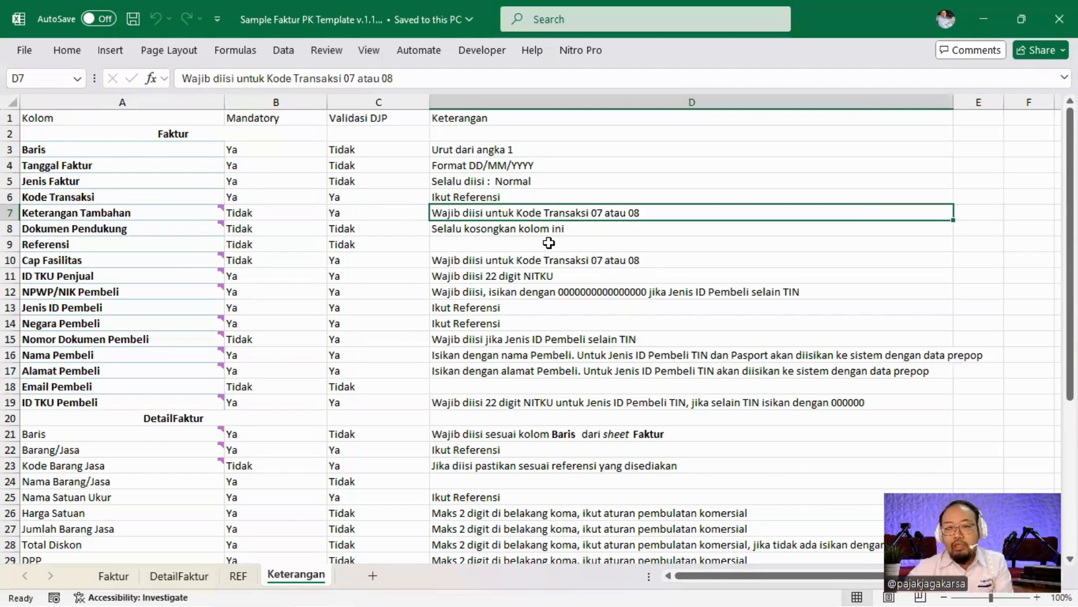
click(484, 229)
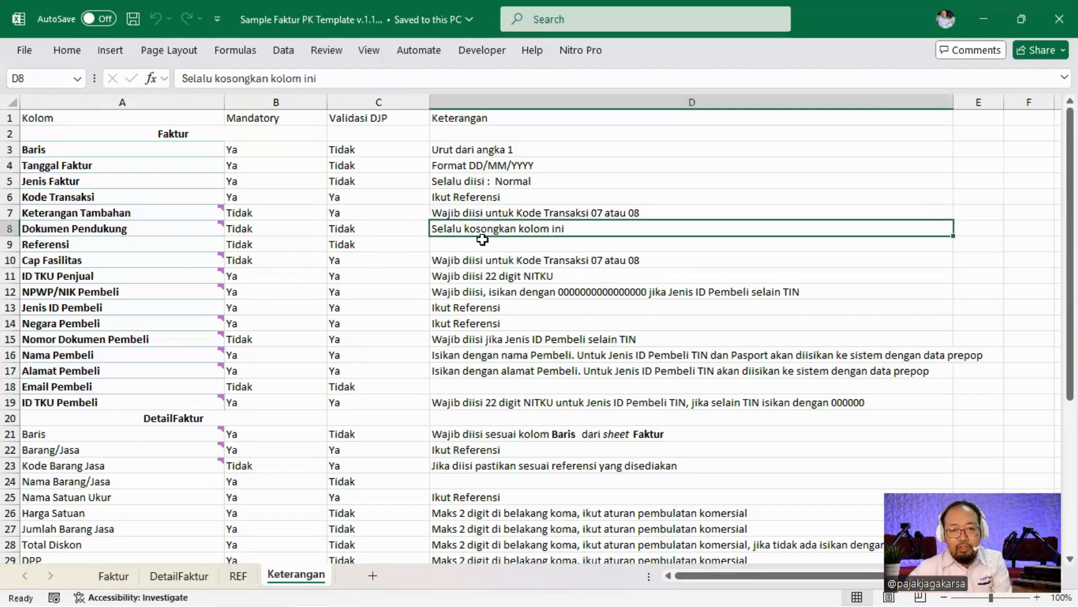
click(480, 244)
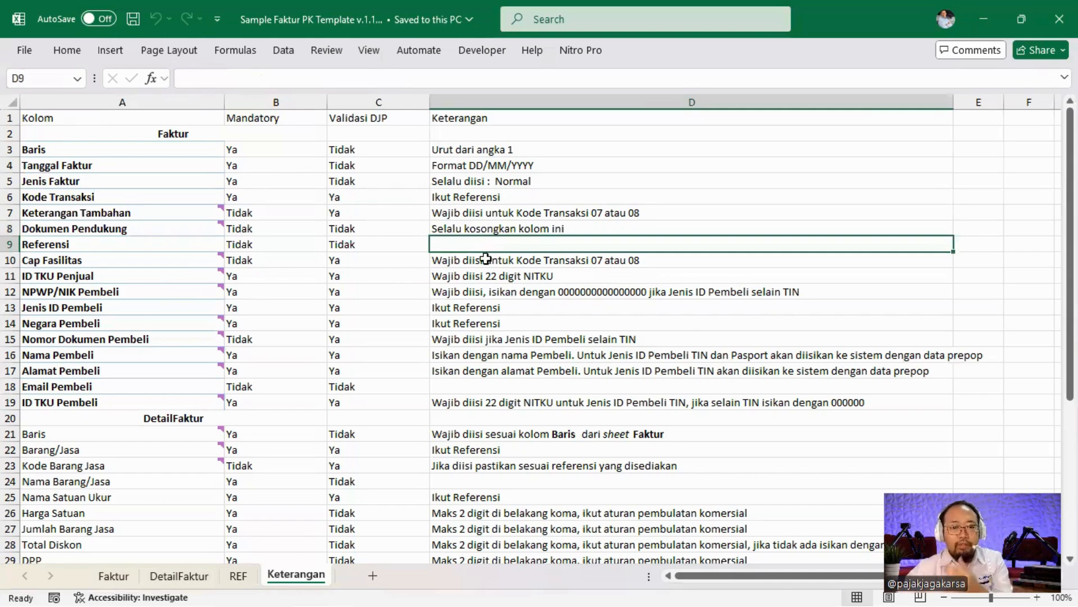
click(486, 259)
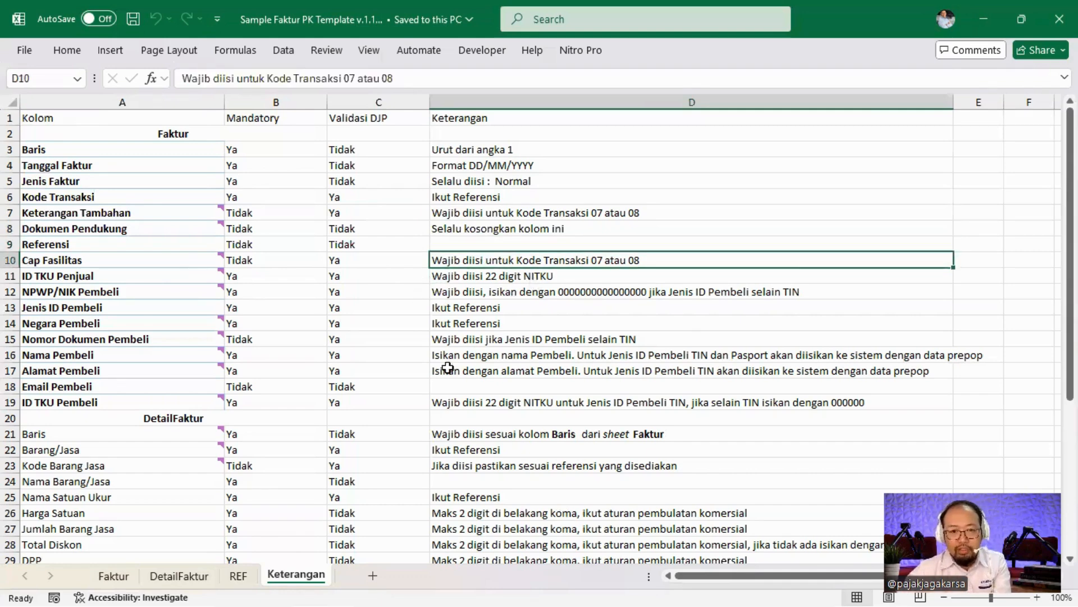
Check the REF codes for Keterangan Tambahan, including Kode Transaksi 08 up to code 10.
click(238, 575)
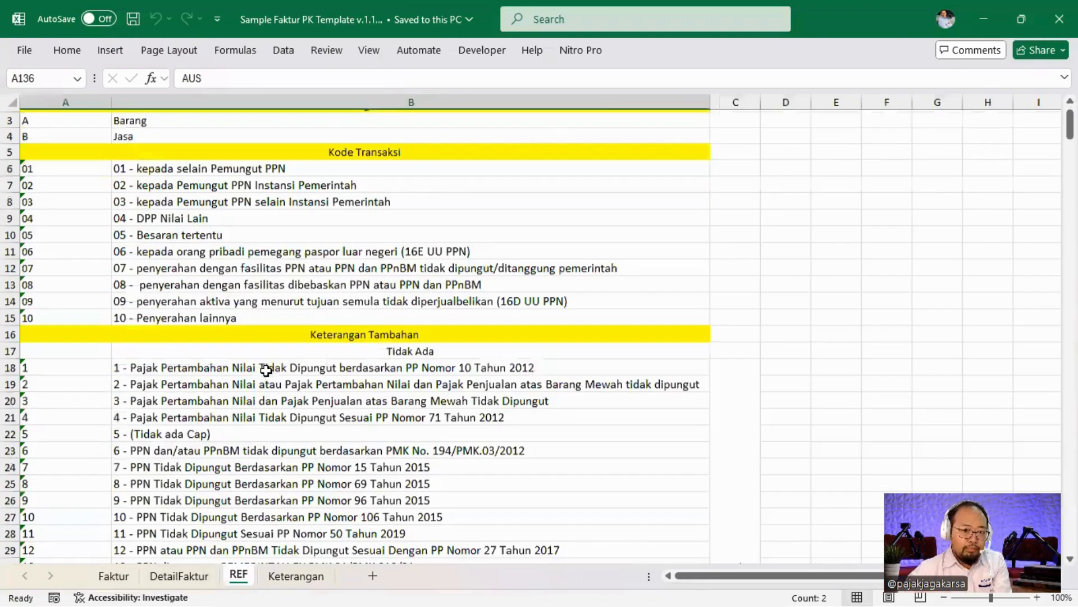
scroll(265, 357, down, 4)
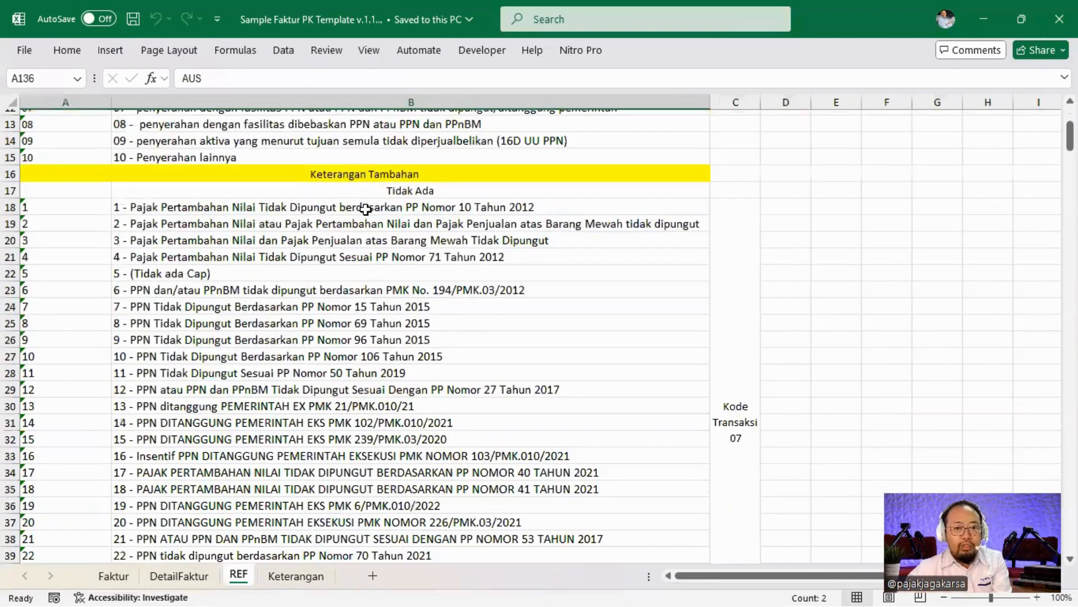
click(366, 209)
scroll(366, 209, down, 7)
click(430, 407)
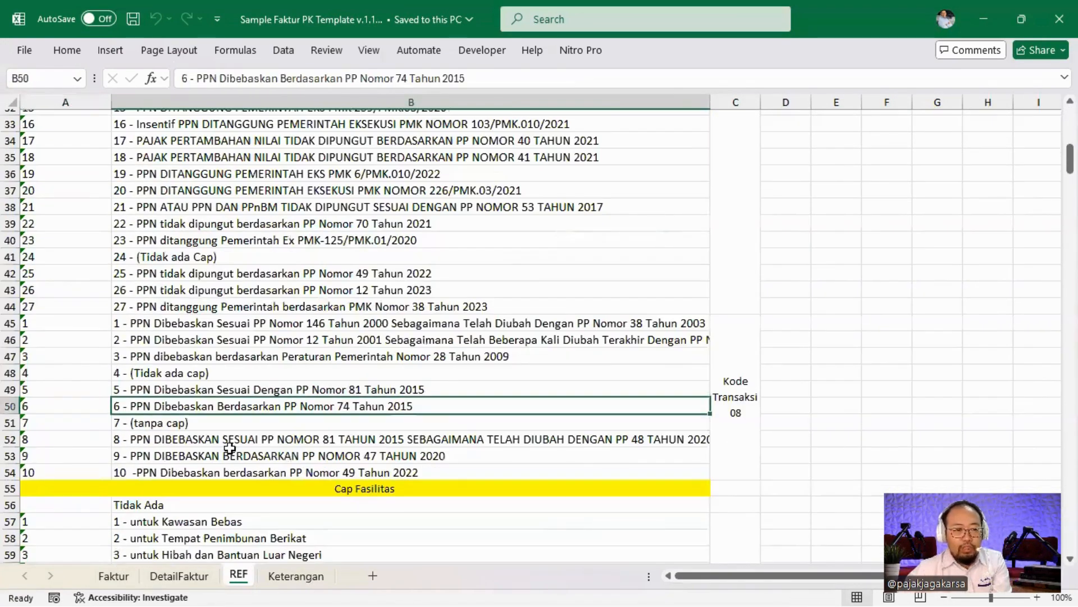
click(87, 464)
scroll(162, 385, up, 7)
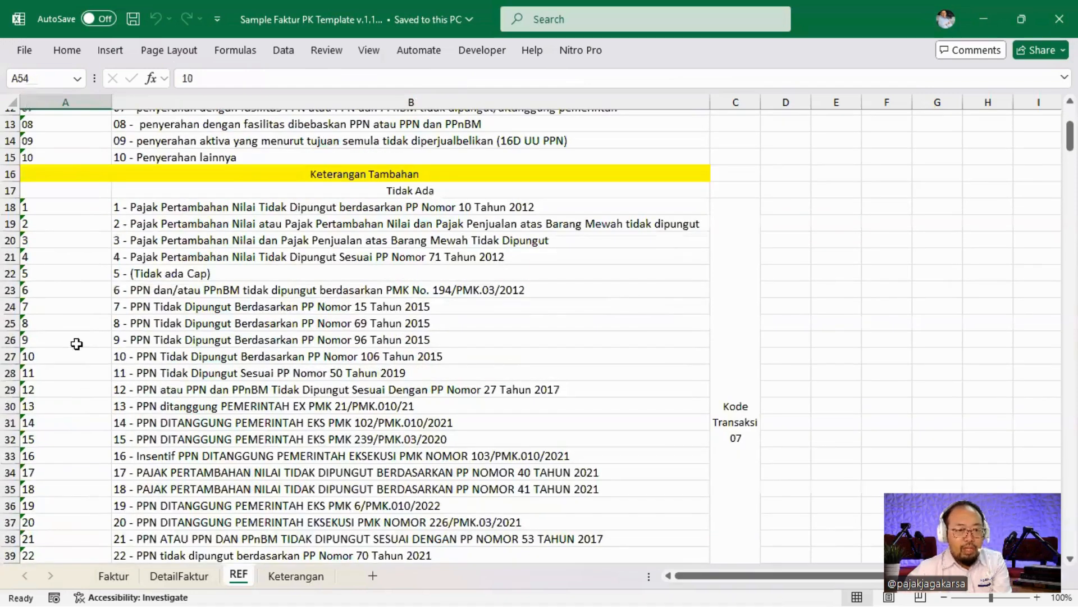
click(279, 577)
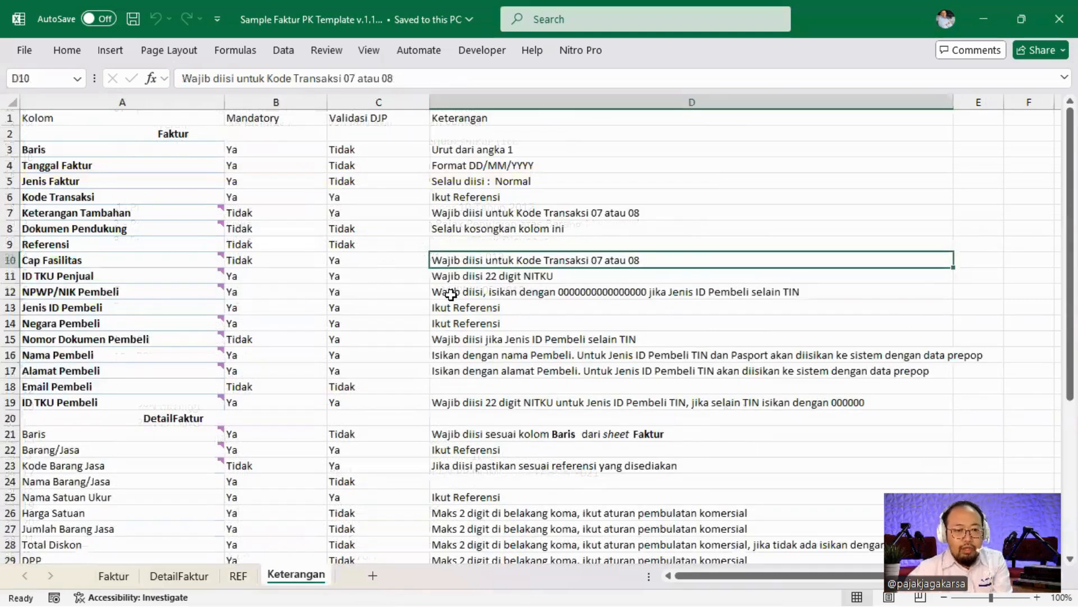
Read the ID TKU Penjual, NPWP/NIK Pembeli and Jenis ID Pembeli notes, then open Faktur.
click(149, 278)
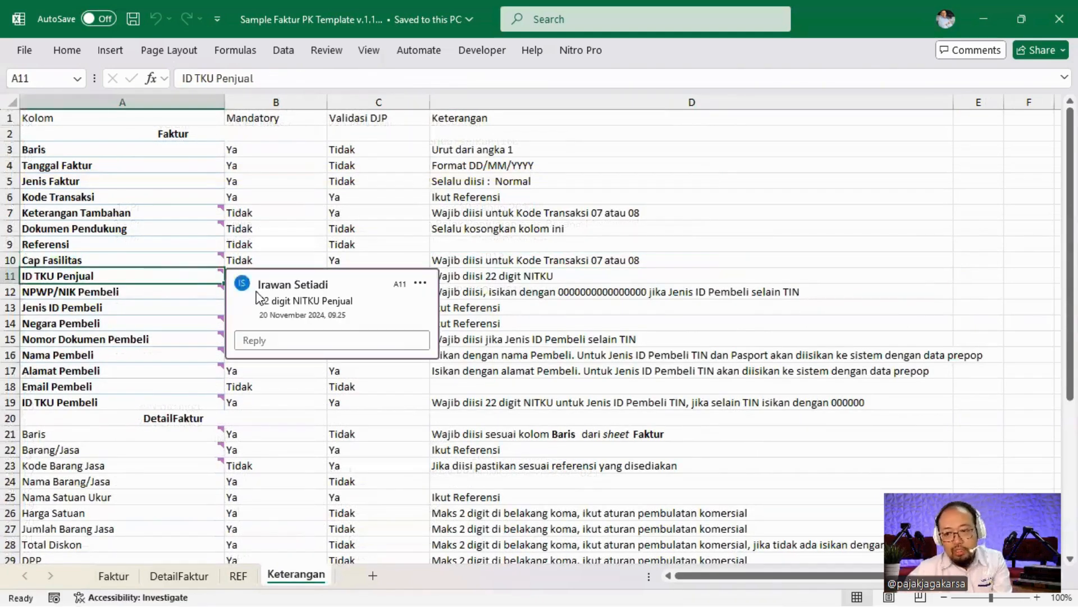
click(563, 281)
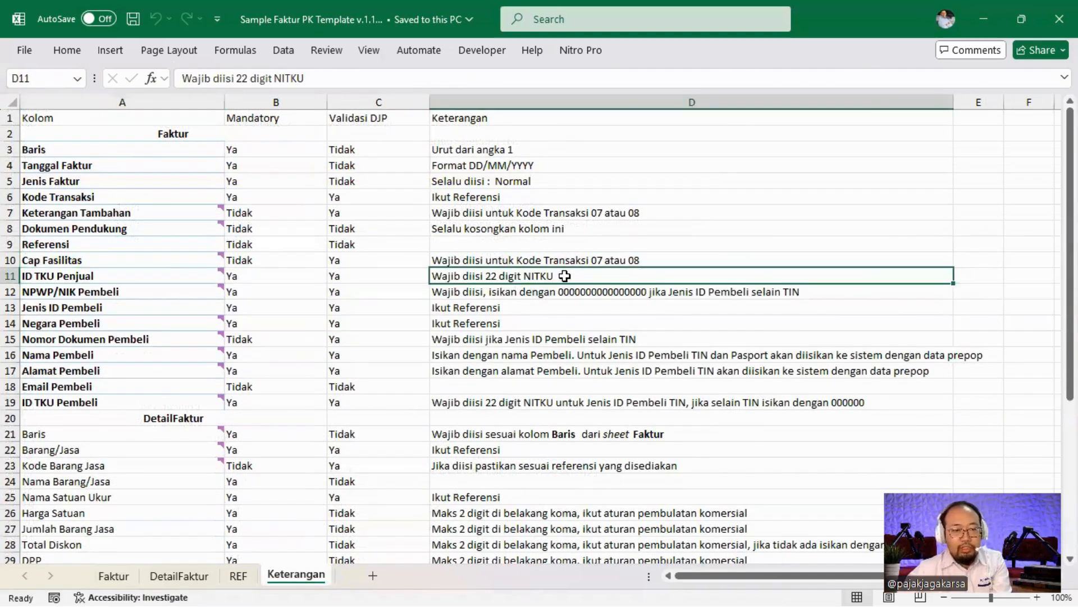
click(56, 291)
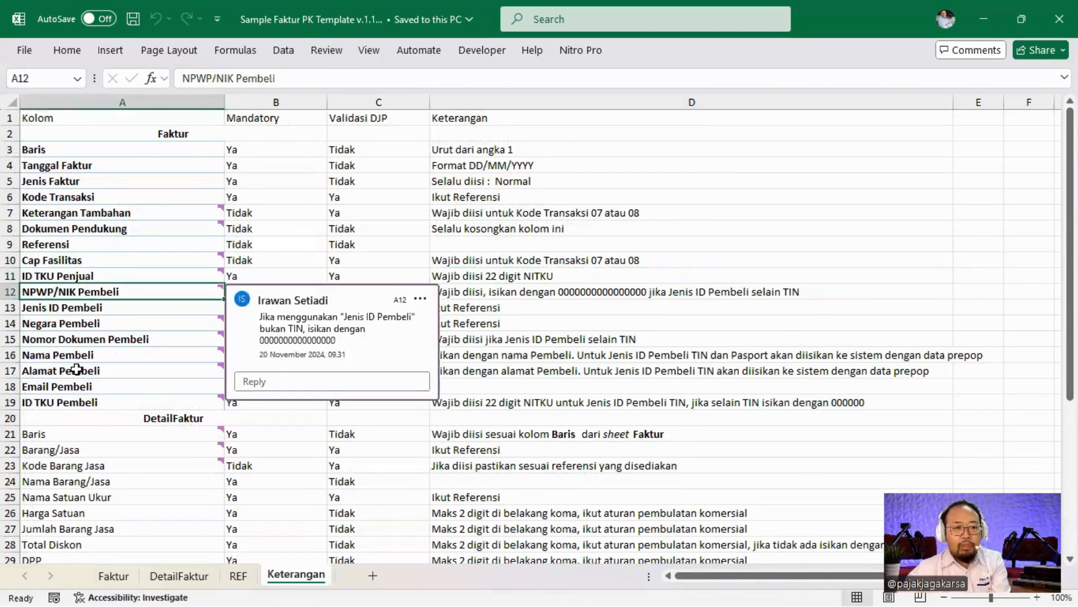
click(536, 314)
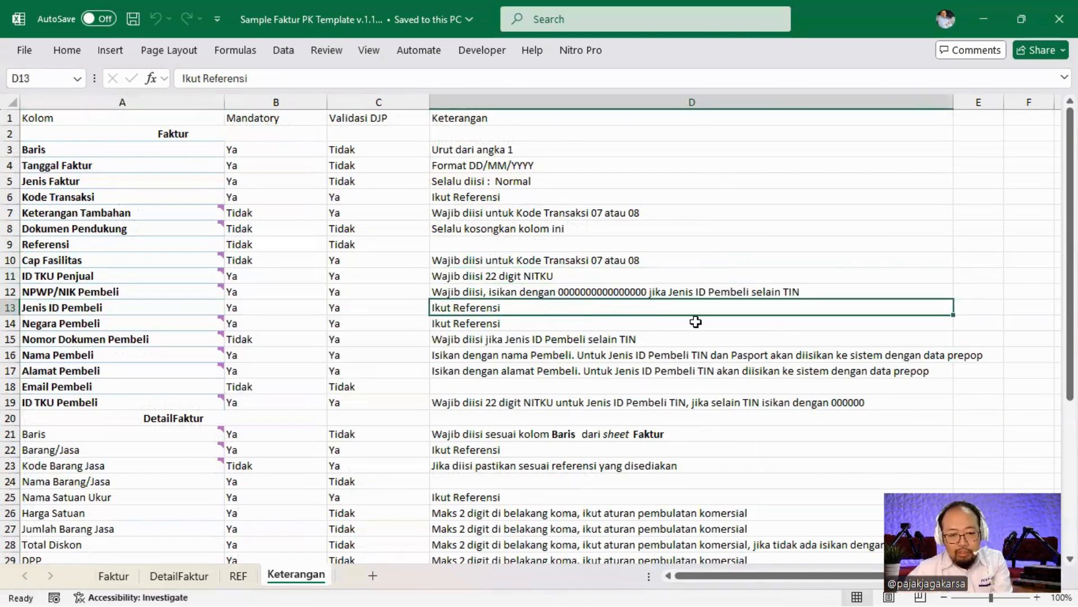
click(114, 576)
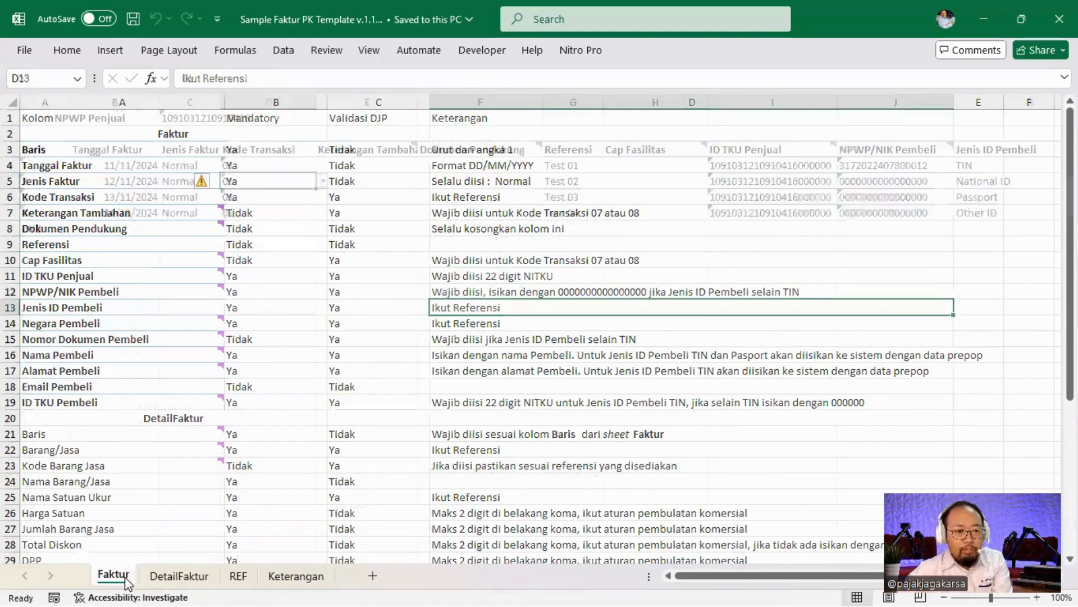
Test K4's buyer ID type dropdown, switching TIN to Passport and back to TIN.
key(Right)
key(Right)
key(Right)
key(Right)
key(Right)
key(Right)
key(Right)
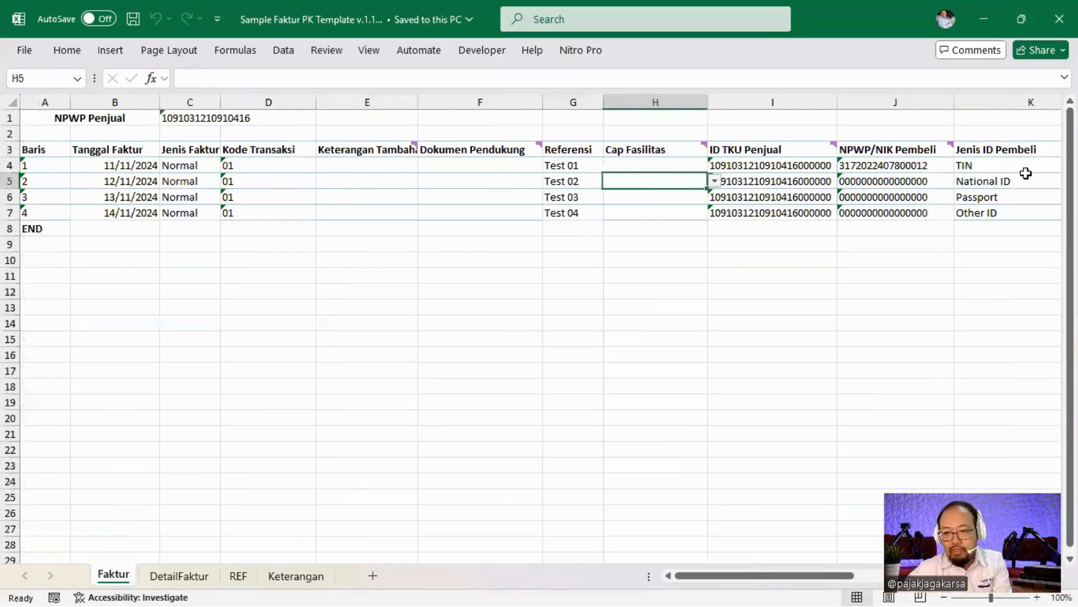
key(Right)
click(874, 167)
click(912, 165)
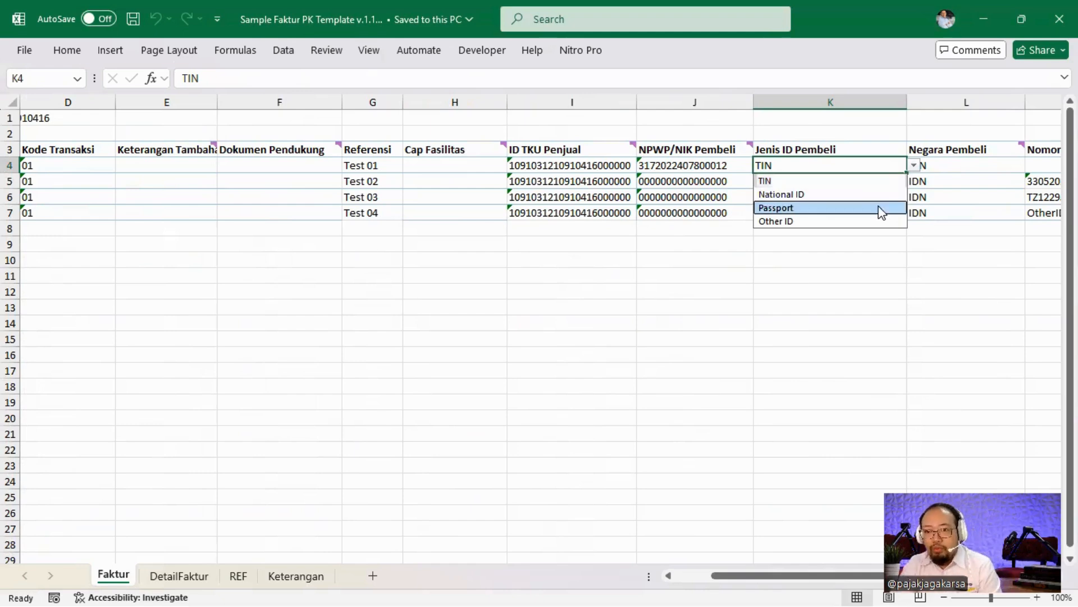
click(881, 209)
click(914, 165)
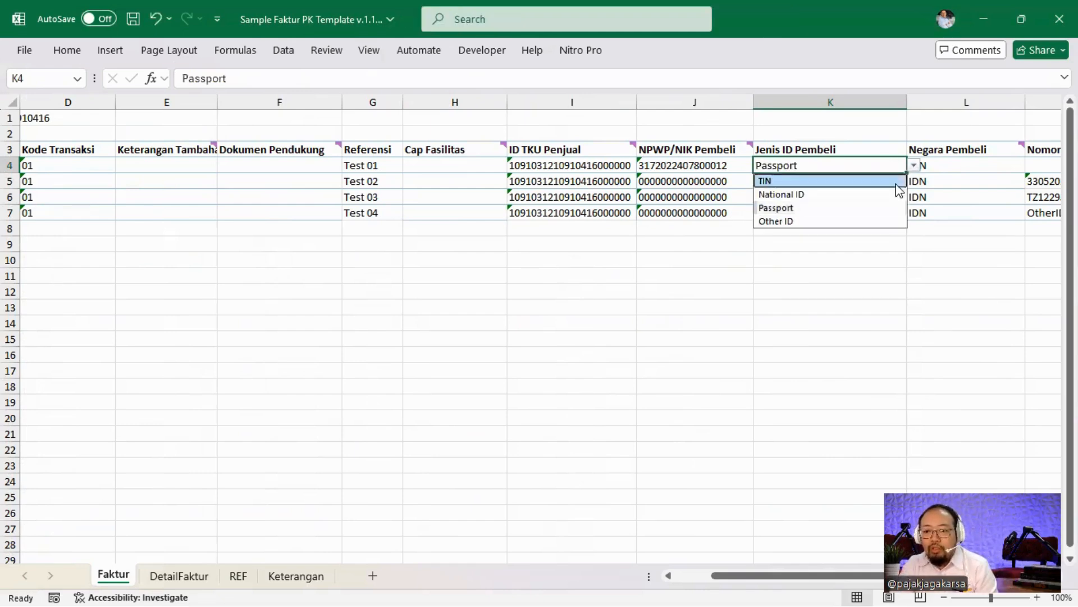
click(897, 184)
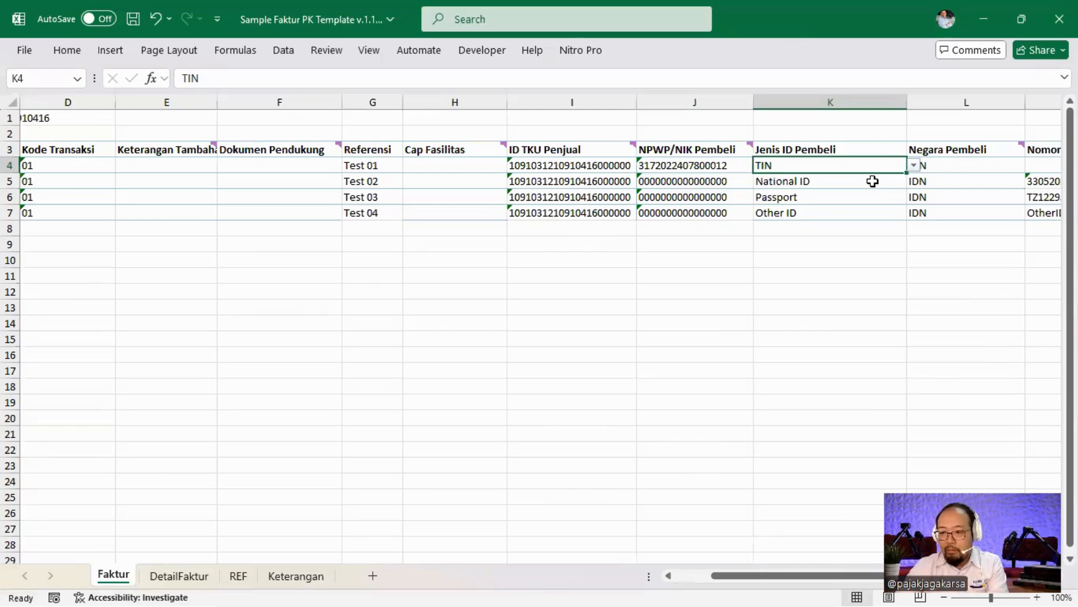
click(914, 165)
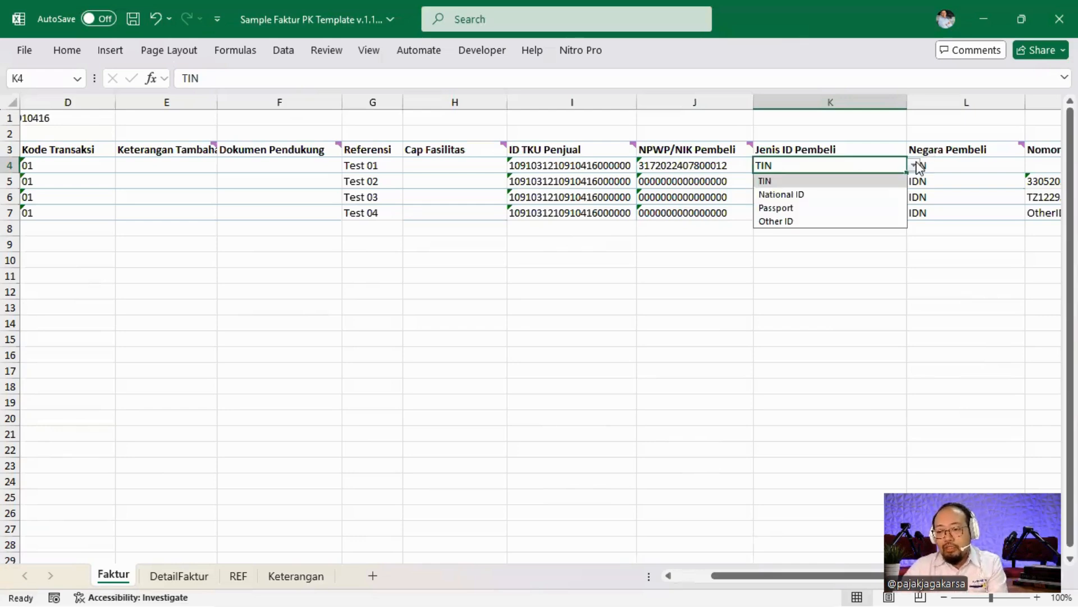
click(974, 181)
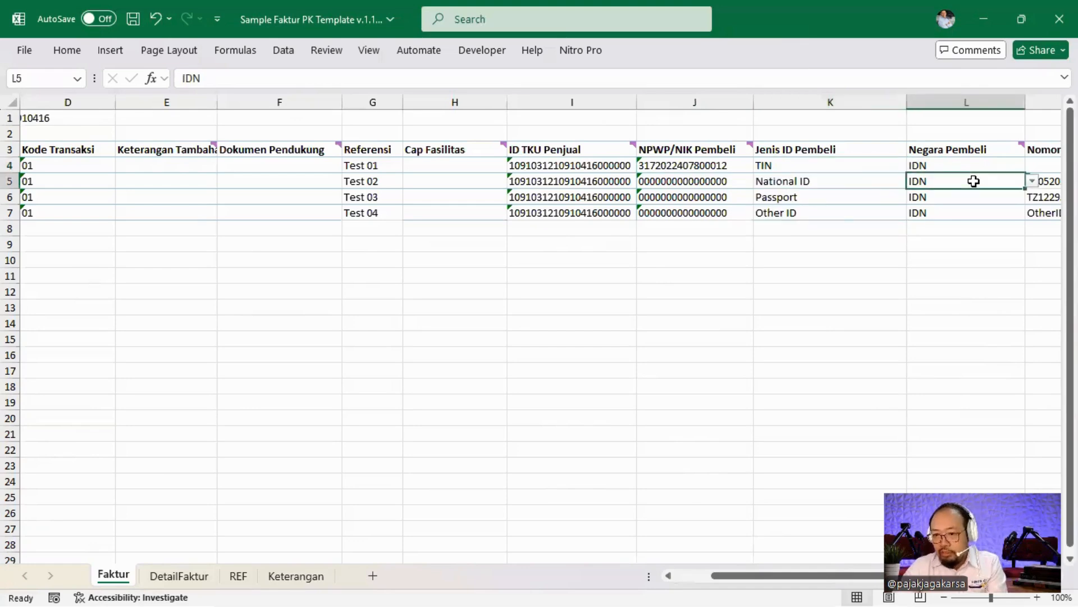
Check row 5's buyer fields and ID type choices, keeping National ID.
key(Right)
key(Right)
key(Right)
key(Right)
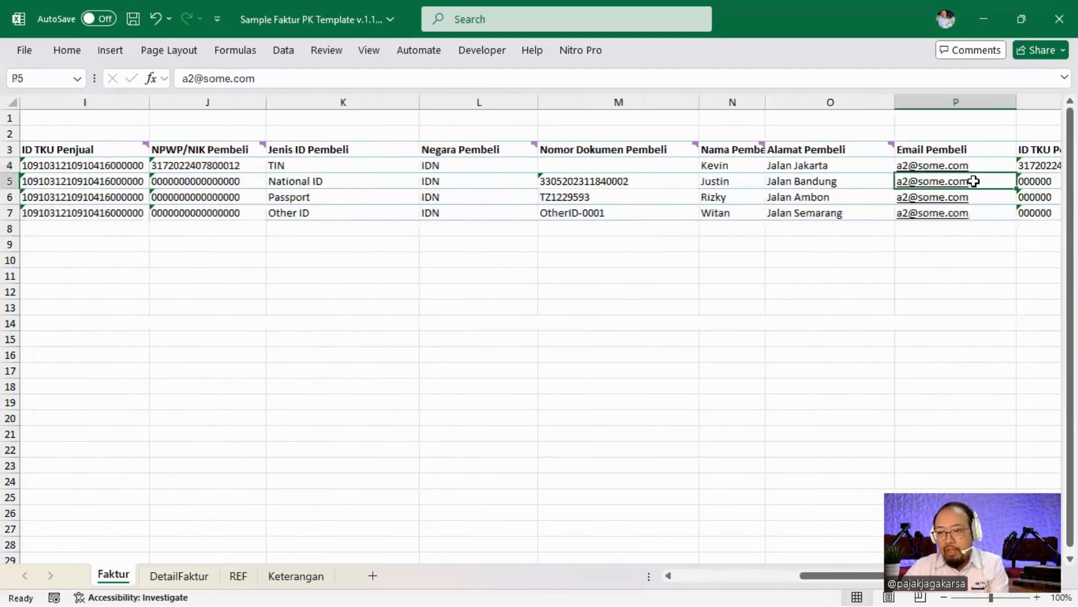
key(Right)
key(Left)
key(Left)
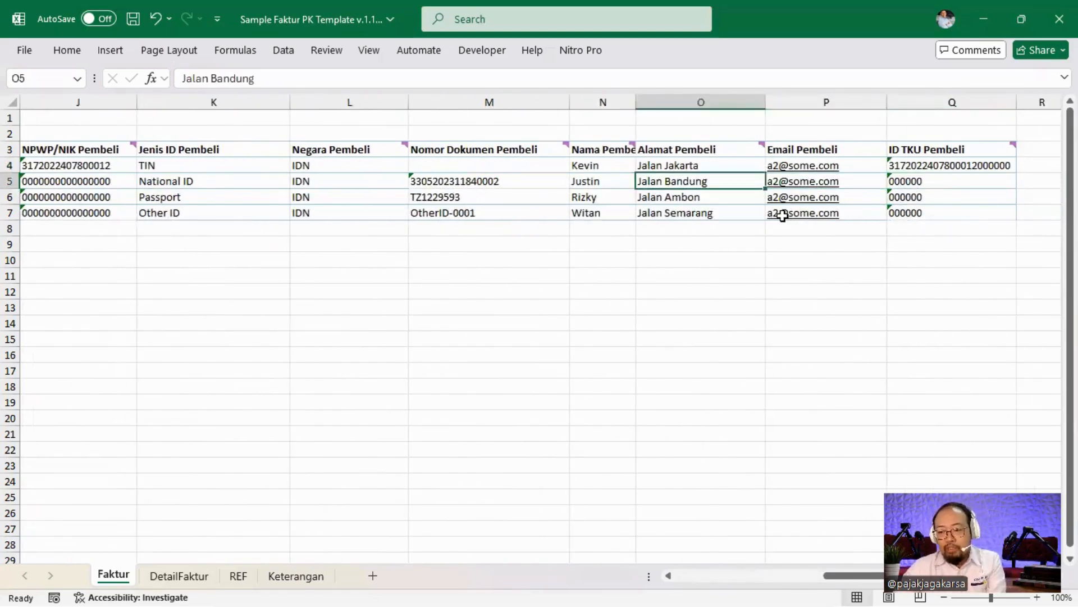
key(Left)
key(Left)
key(Left)
key(Left)
key(Left)
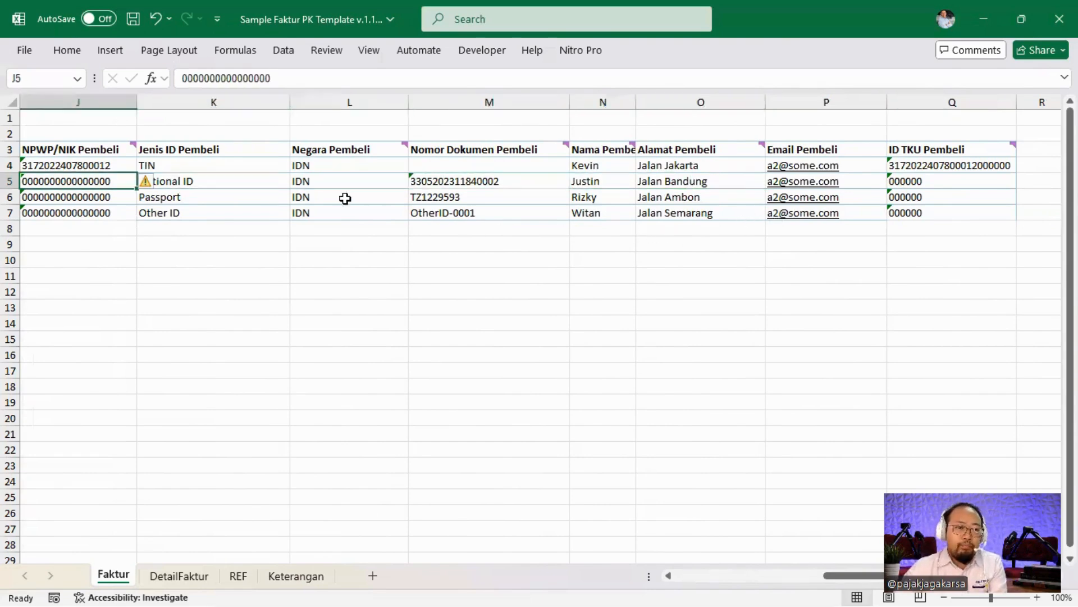
key(Right)
click(296, 181)
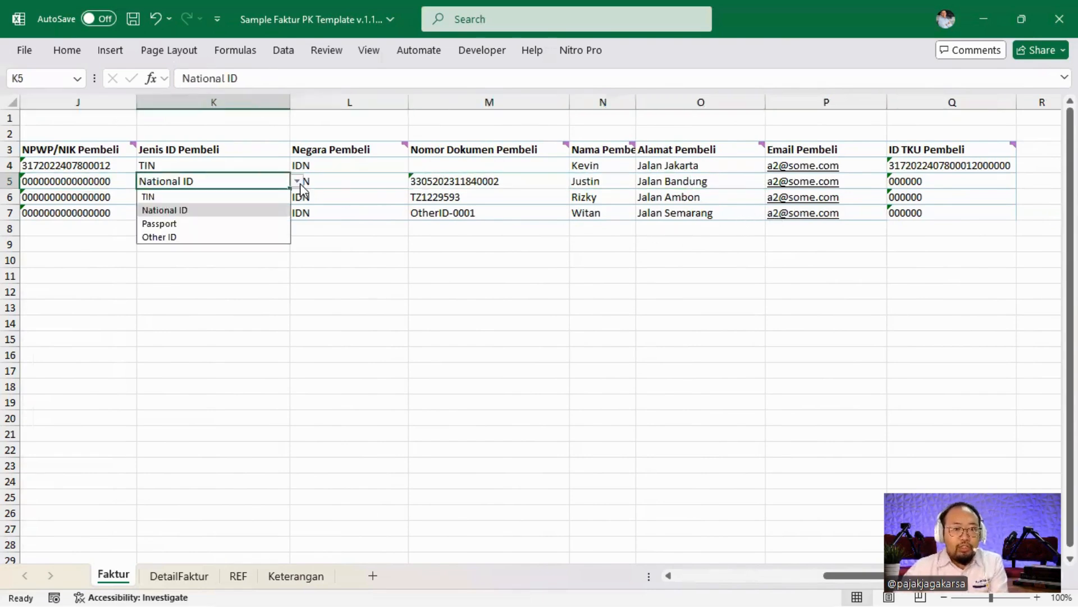
click(277, 213)
Check the Passport and Other buyer ID types in rows 6–7, then go to Keterangan.
key(Left)
key(Left)
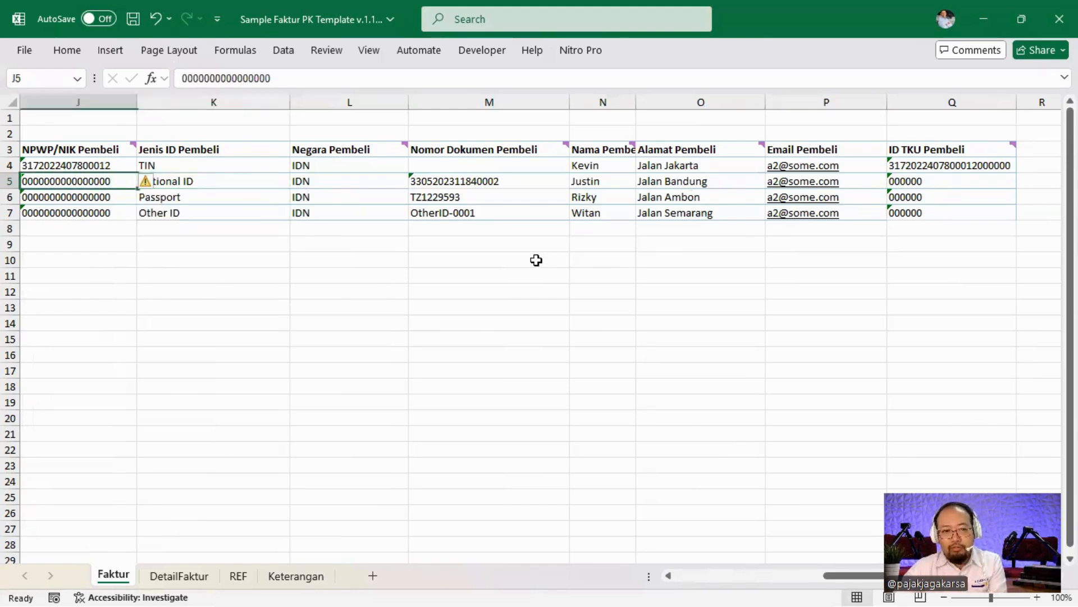
click(366, 197)
click(396, 214)
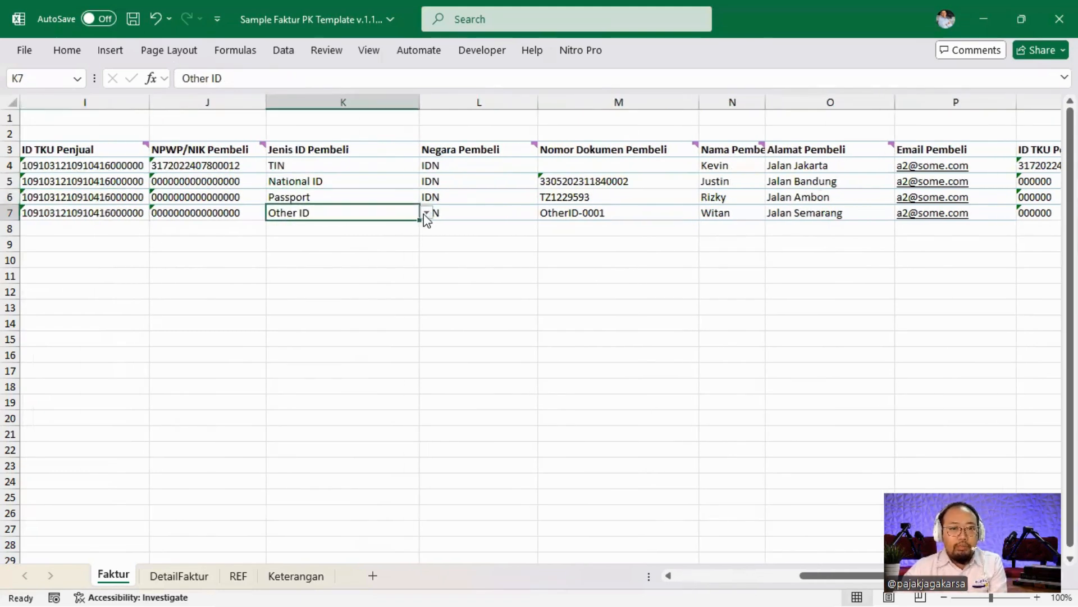
click(426, 212)
click(467, 214)
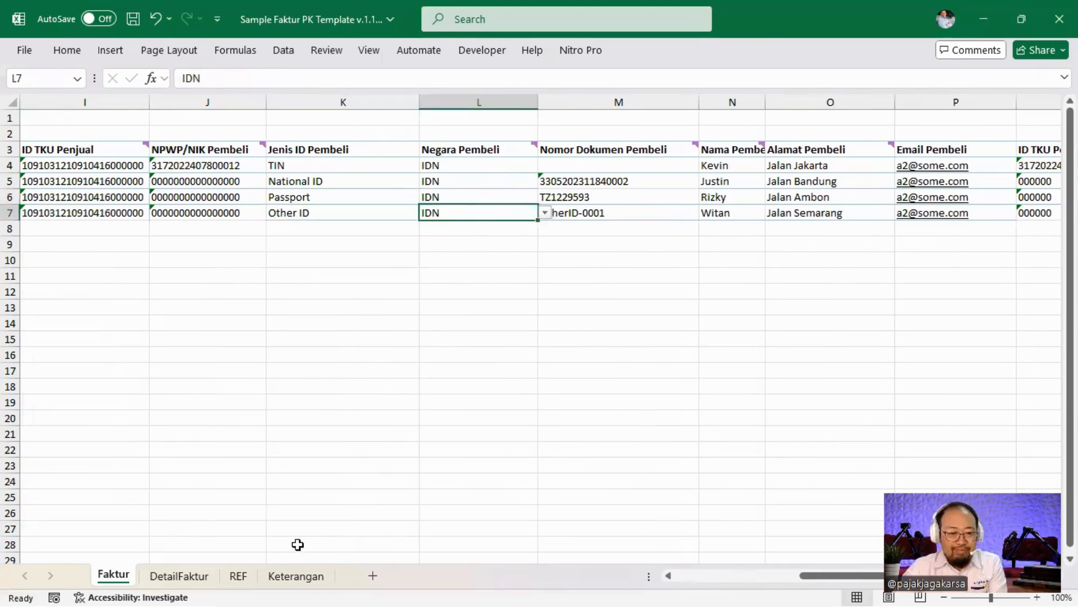
click(296, 575)
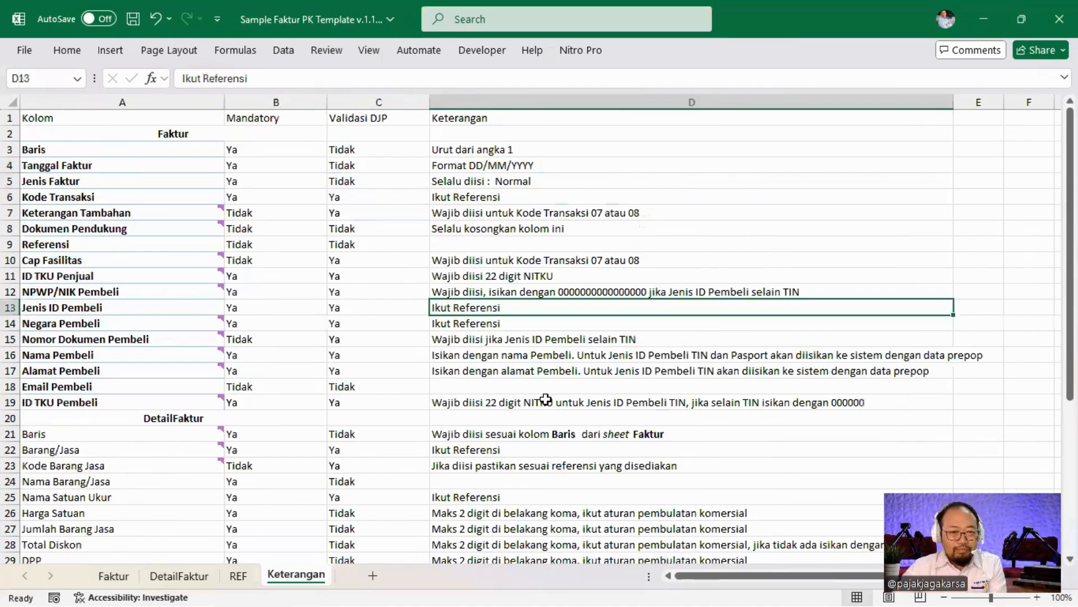
key(Down)
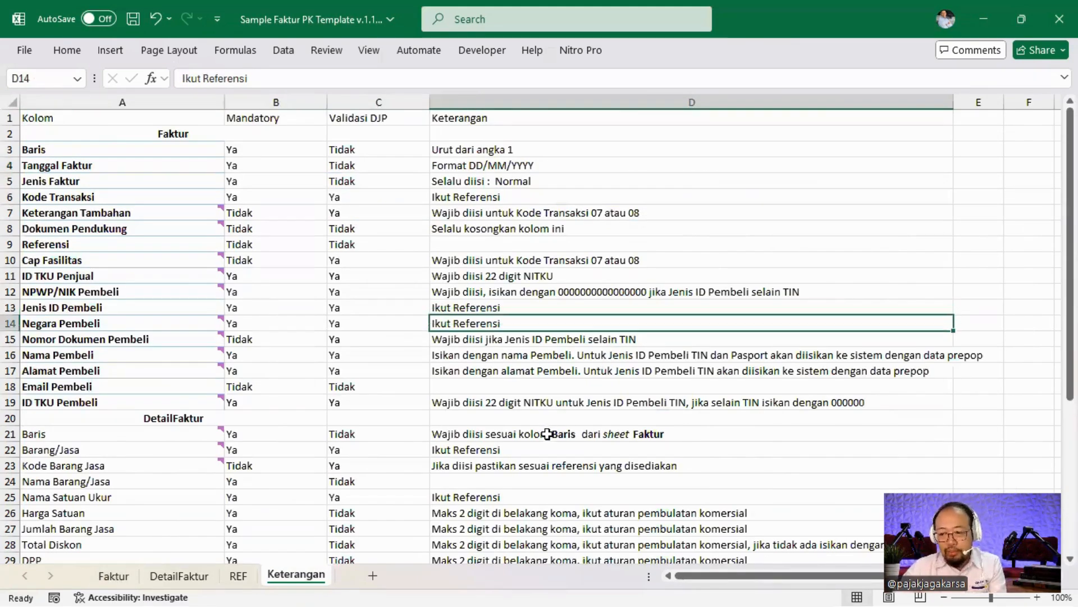
click(237, 576)
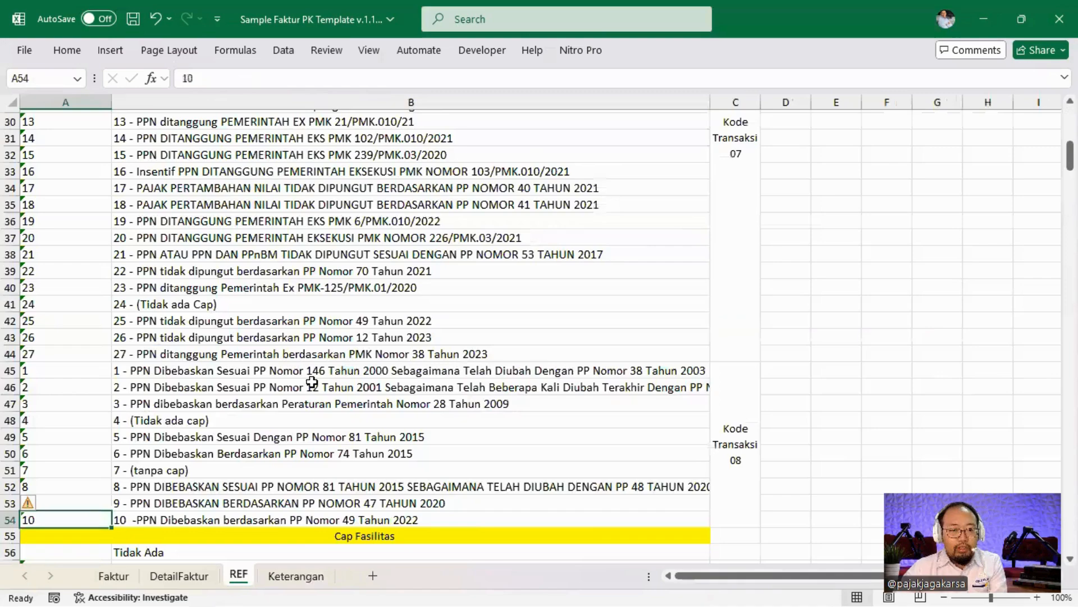
scroll(312, 382, down, 19)
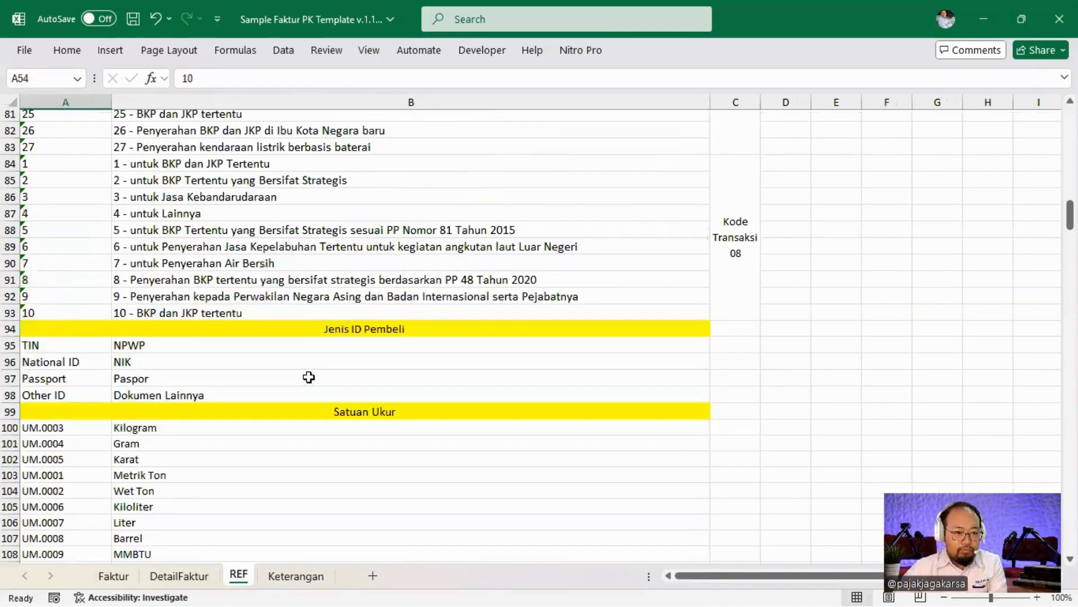
click(139, 266)
scroll(221, 318, down, 14)
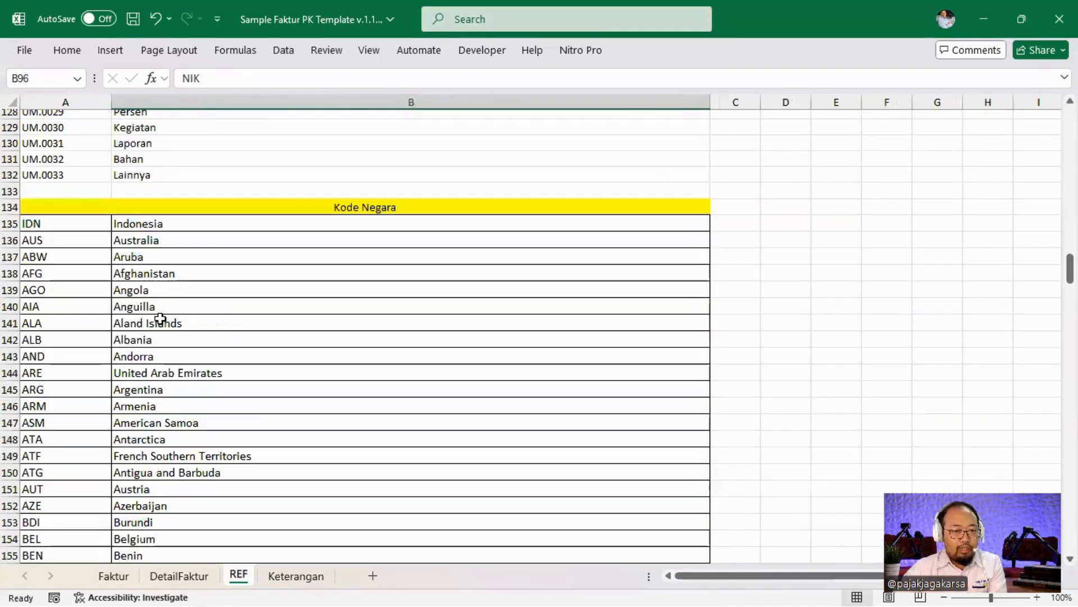
click(91, 227)
scroll(180, 299, down, 9)
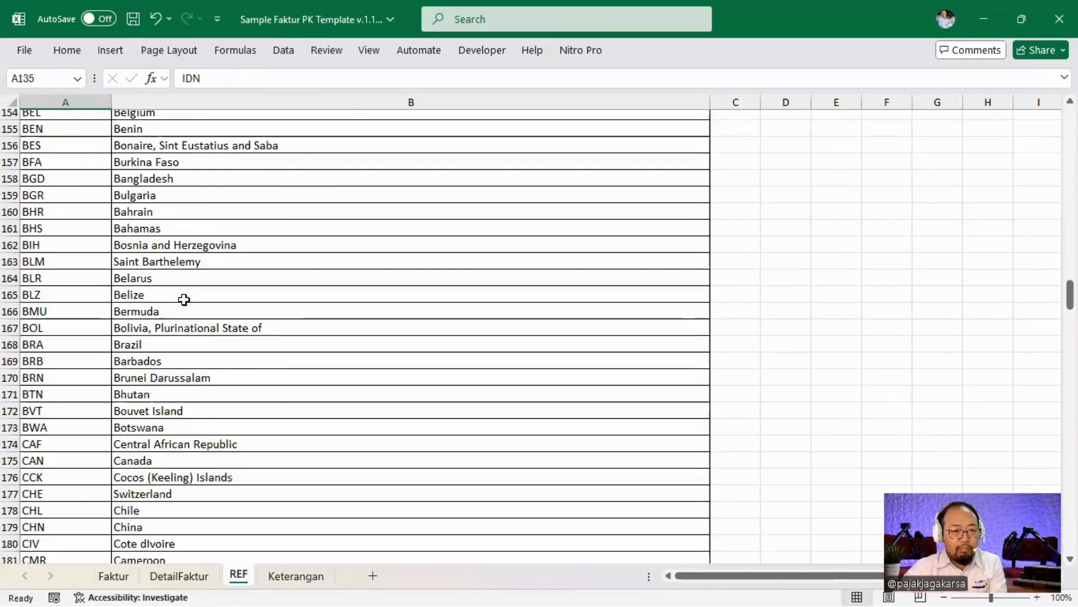
scroll(281, 412, up, 18)
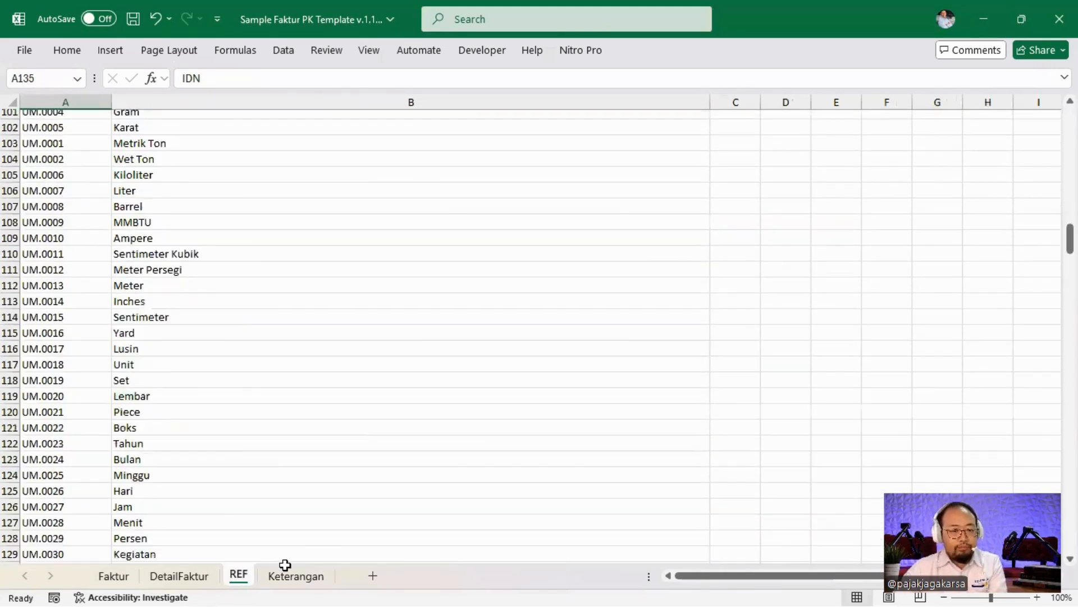
click(292, 571)
key(Down)
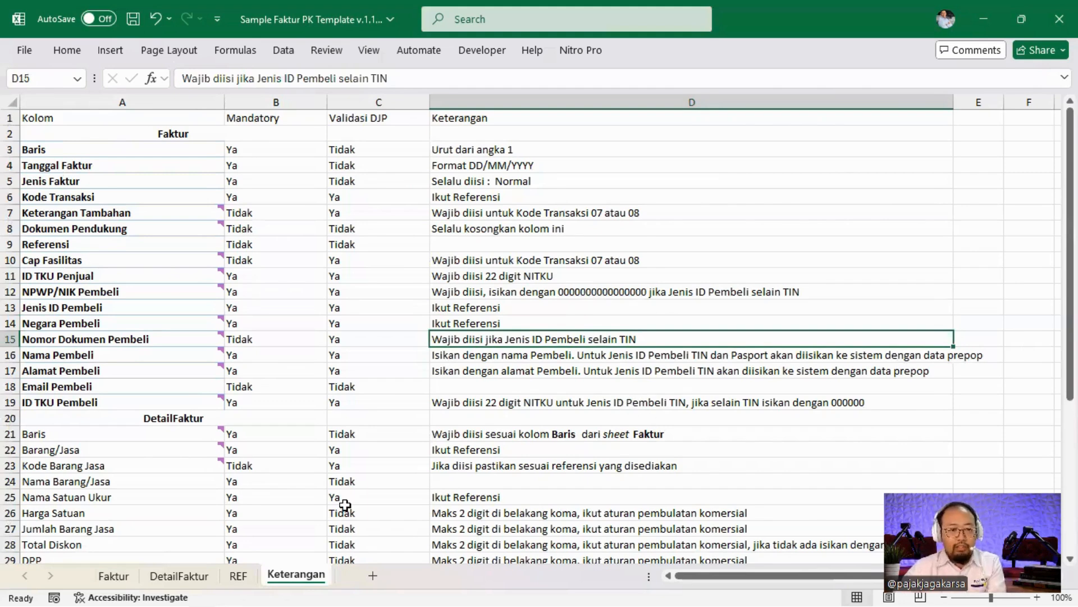
On Faktur, check Nomor Dokumen Pembeli in rows 5–7 against each buyer ID type.
click(113, 576)
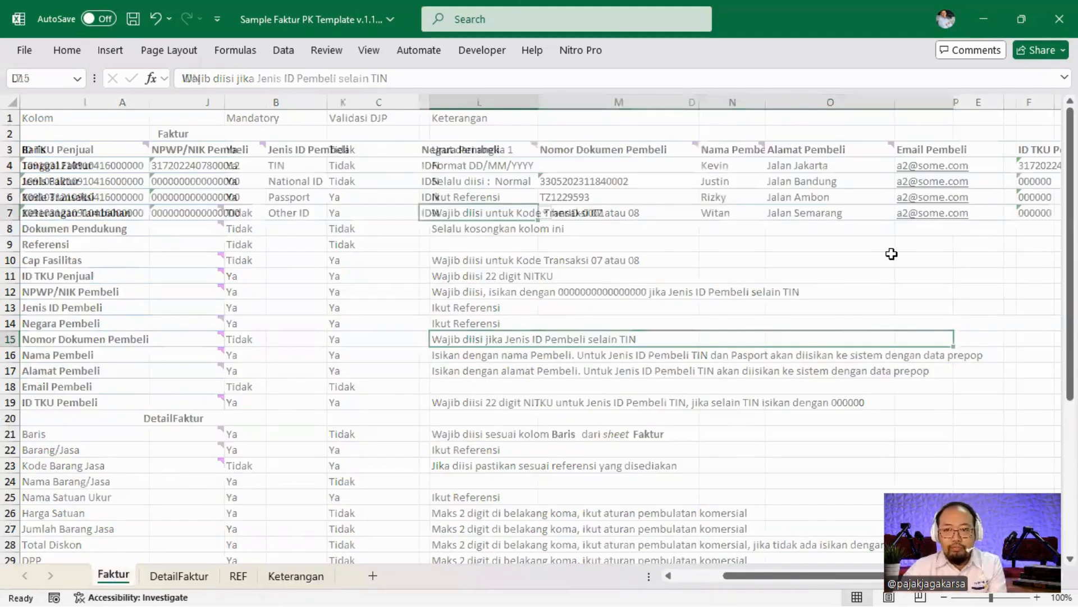
key(Left)
key(Left)
key(Left)
key(Left)
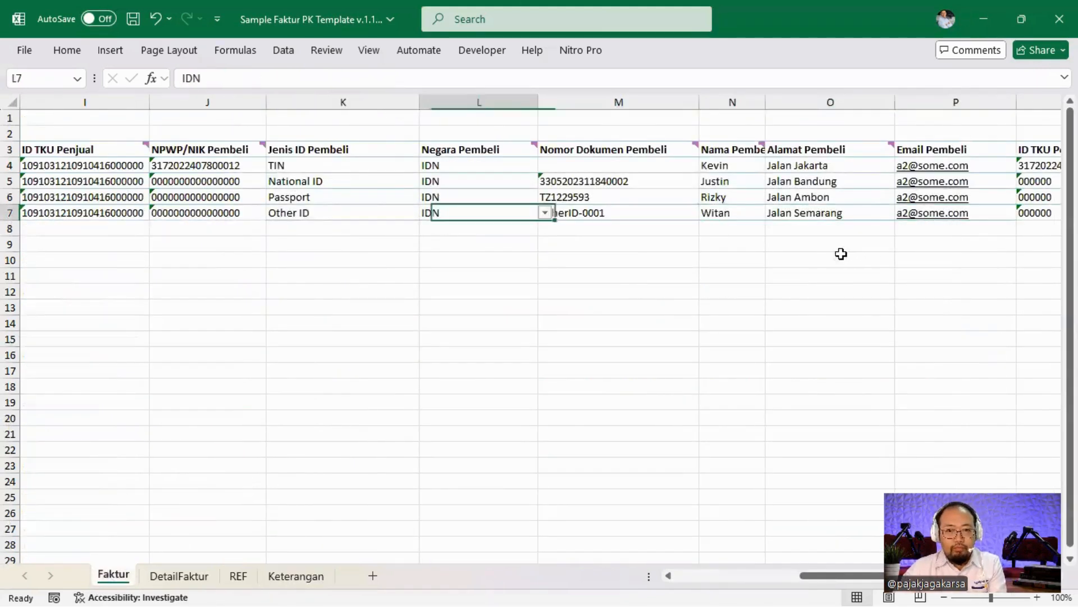
key(Right)
key(Up)
key(Up)
click(300, 181)
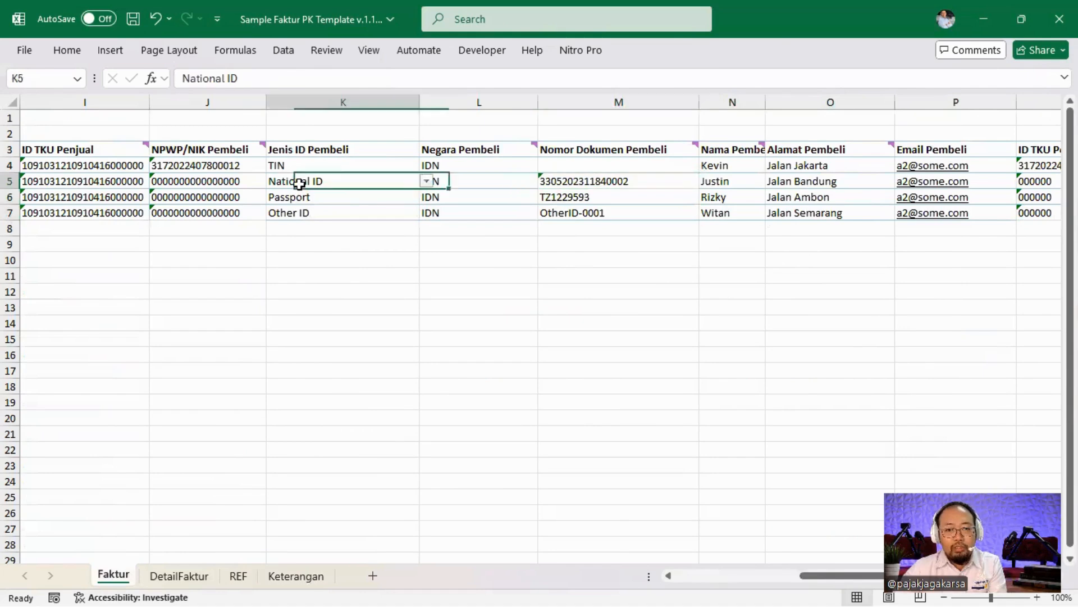
click(579, 181)
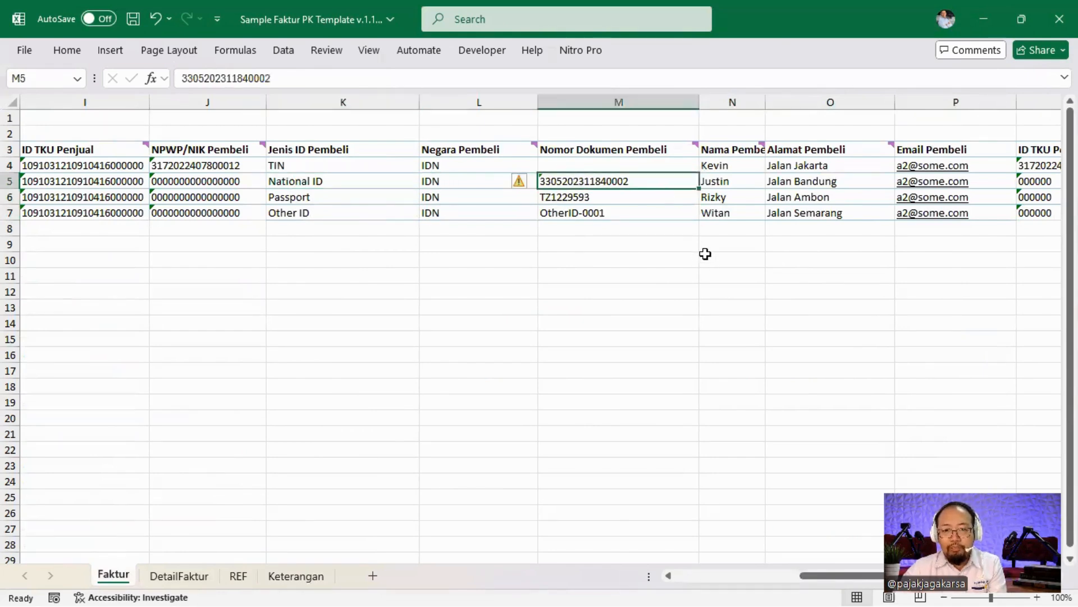
key(Down)
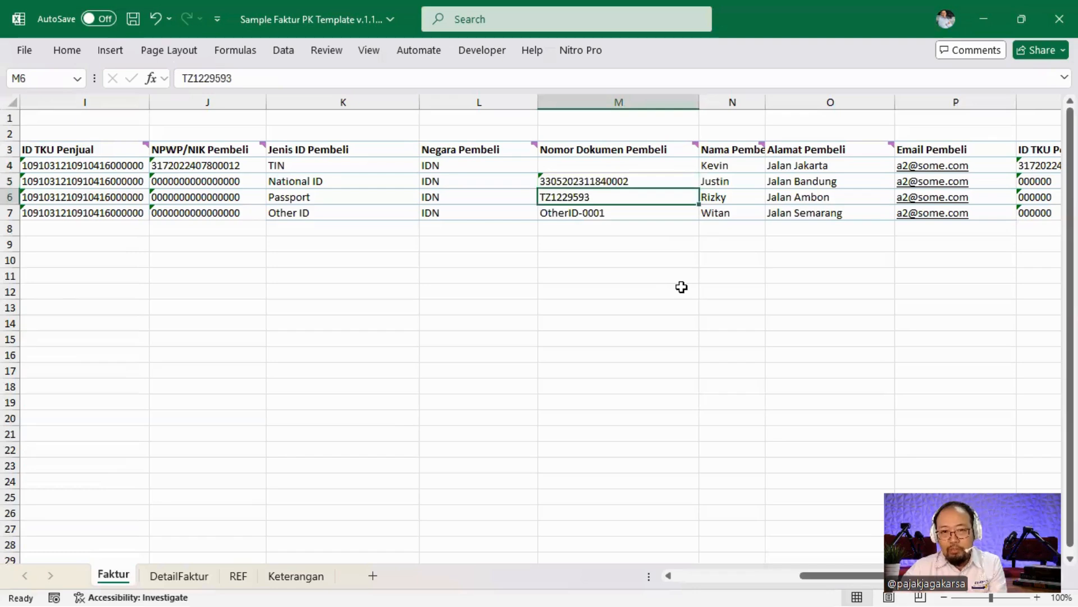
key(Down)
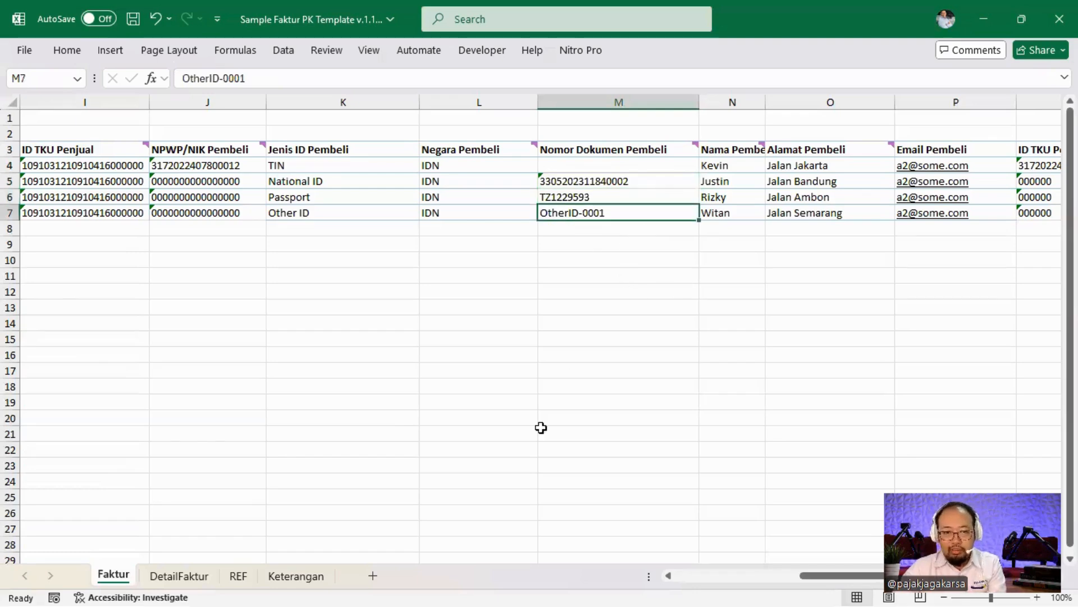
Check validation rules for Nama, Alamat, Email and ID TKU Pembeli, then open DetailFaktur.
click(296, 576)
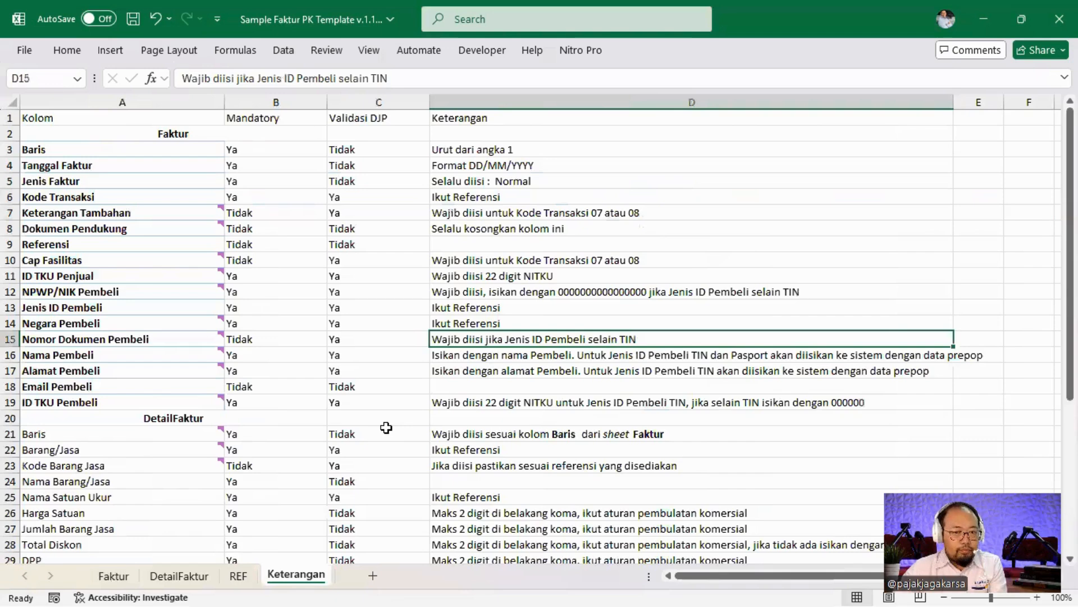
key(Down)
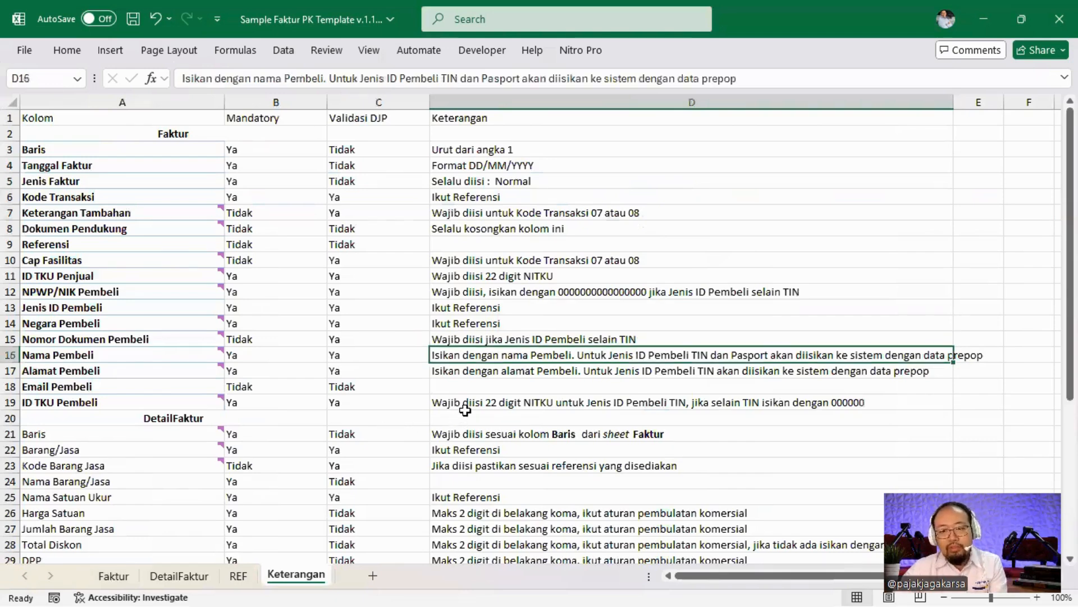
key(Left)
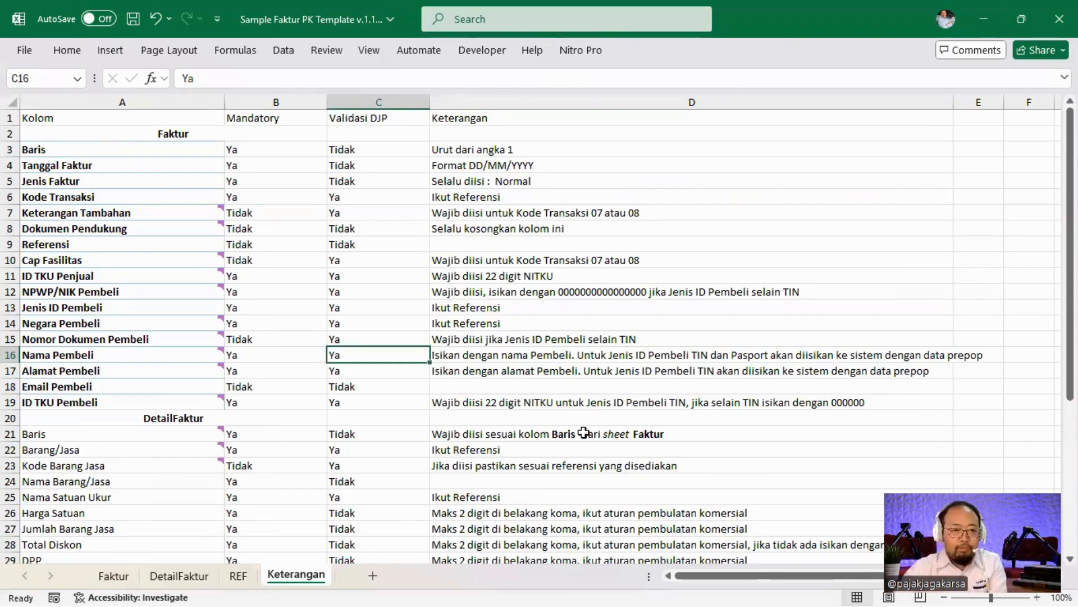
key(Down)
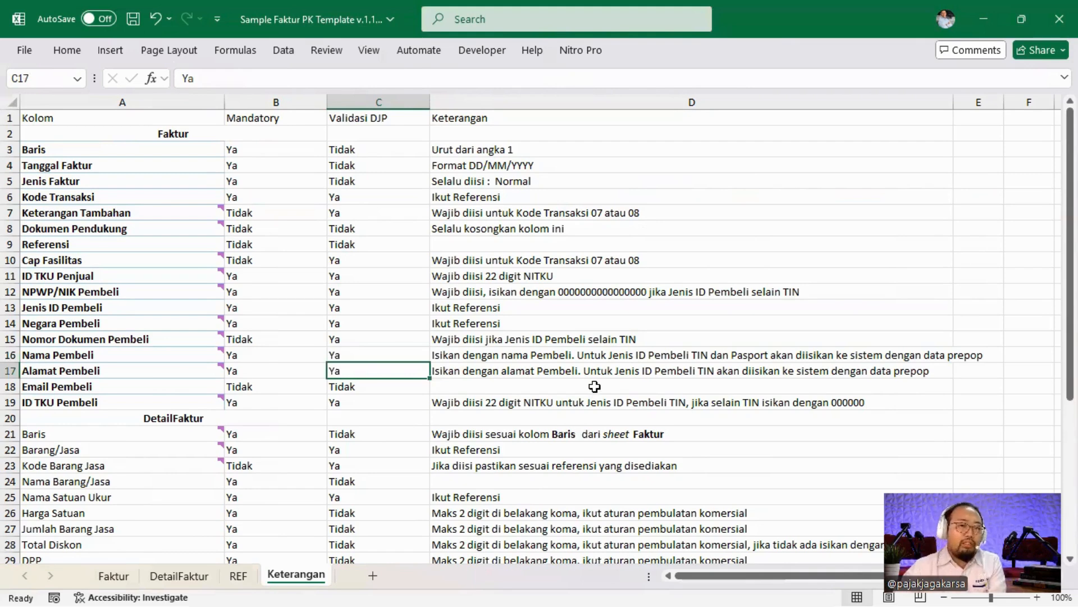
key(Down)
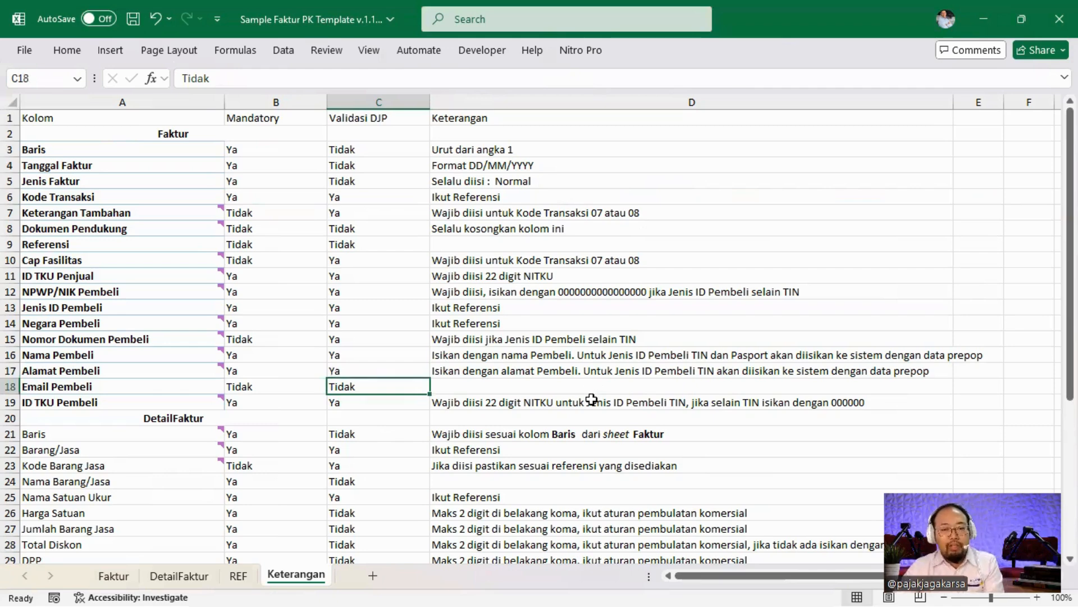
key(Down)
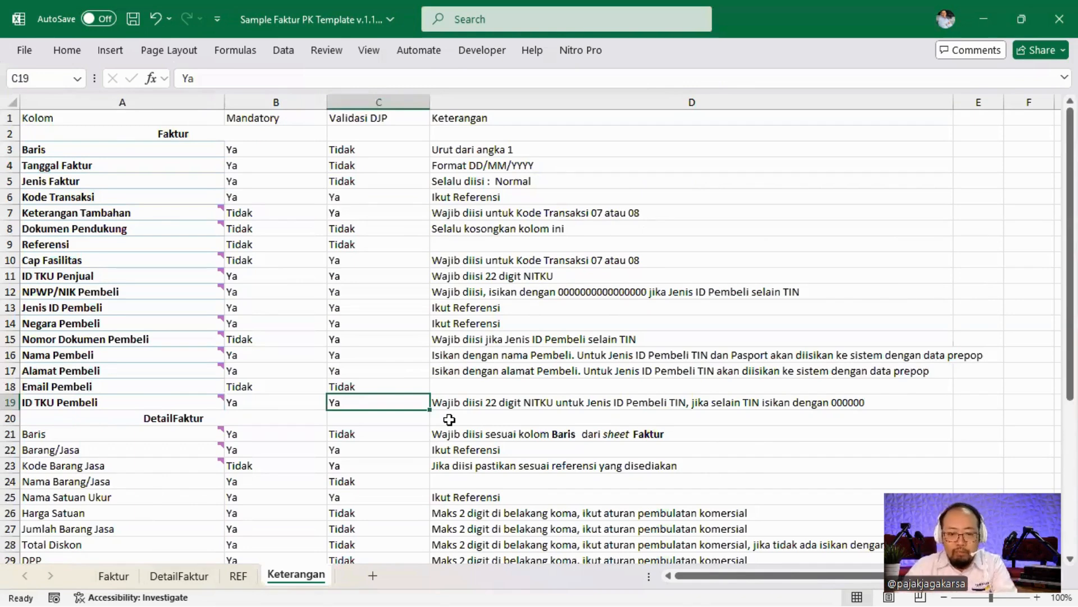
scroll(457, 407, down, 2)
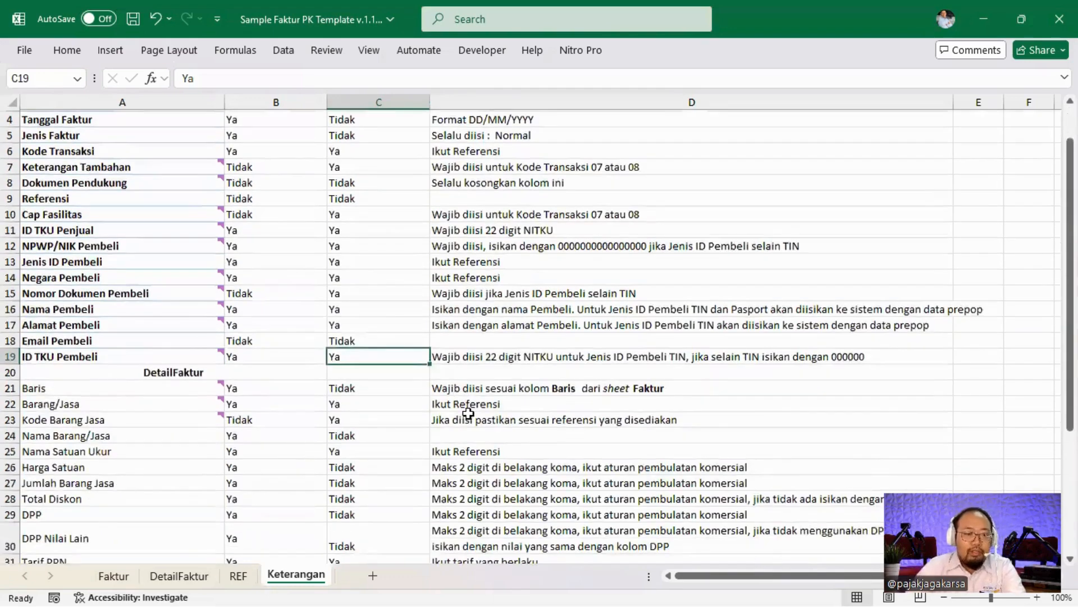
click(179, 576)
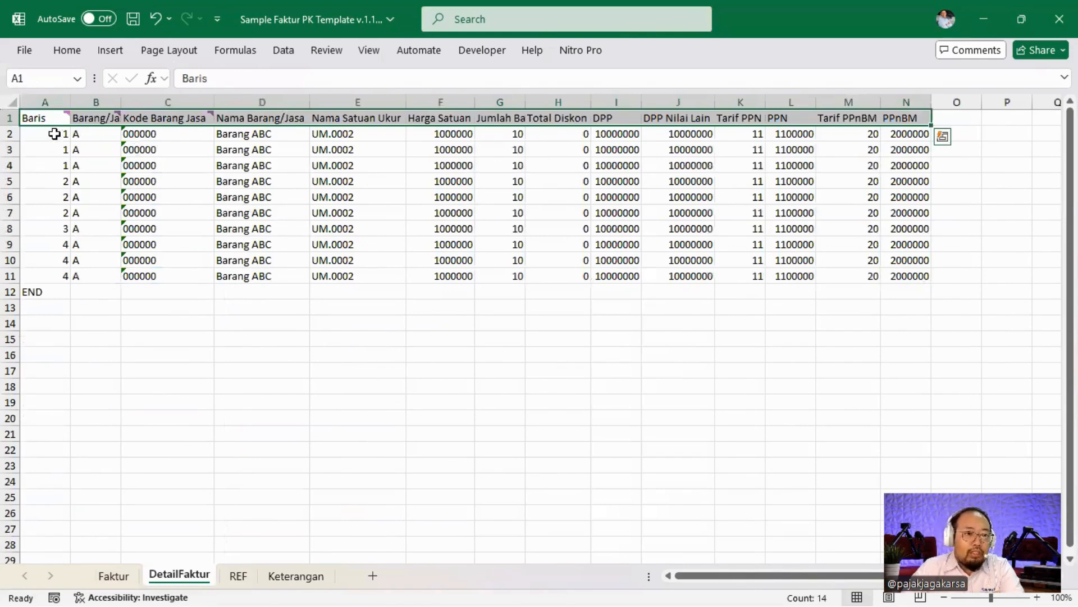
drag(51, 133, 886, 166)
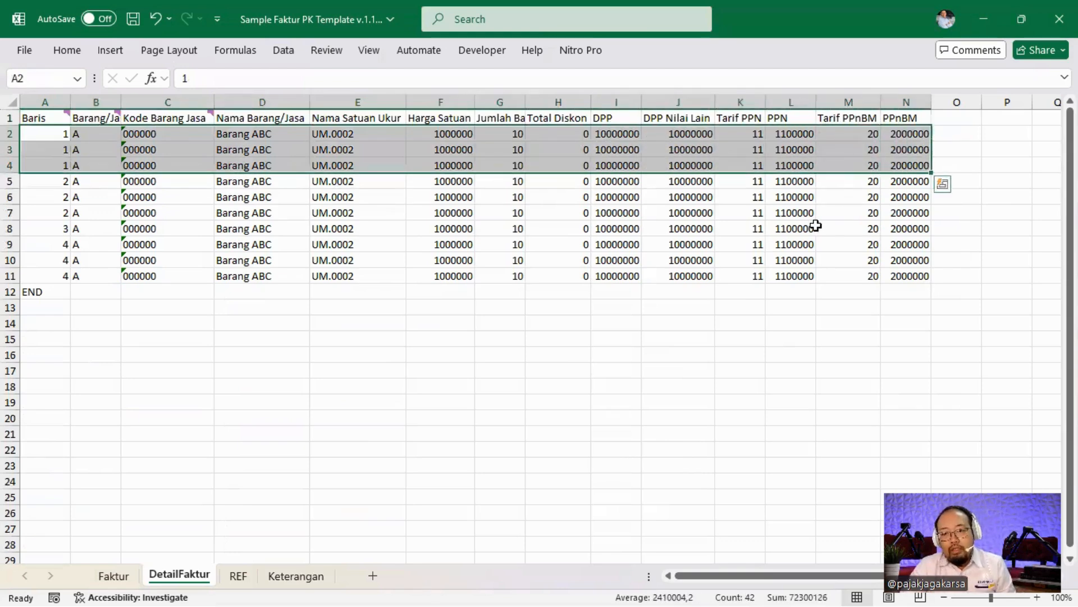
scroll(319, 244, up, 1)
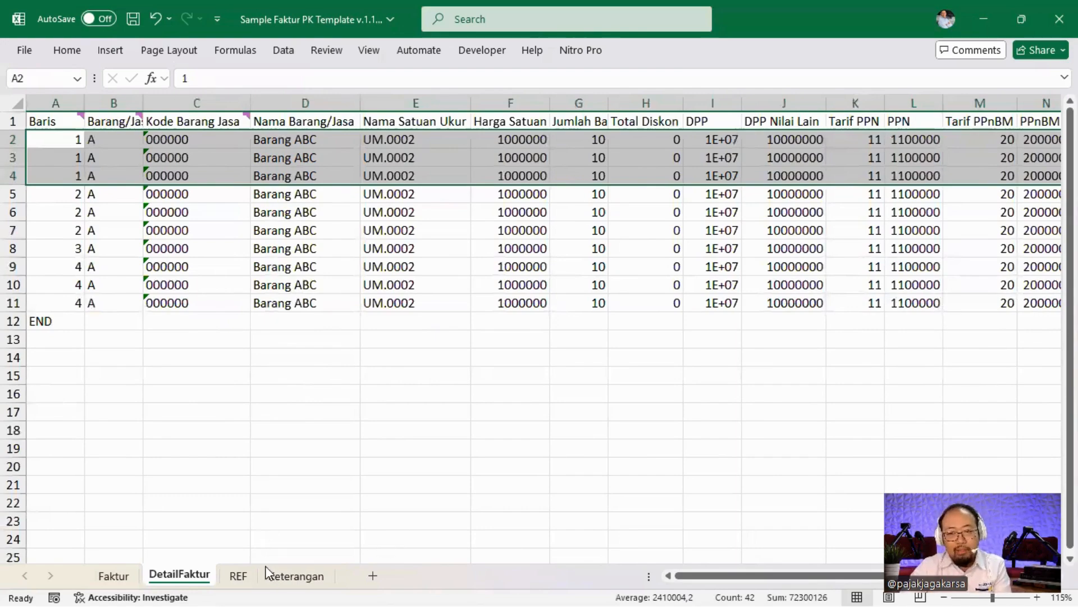
click(281, 577)
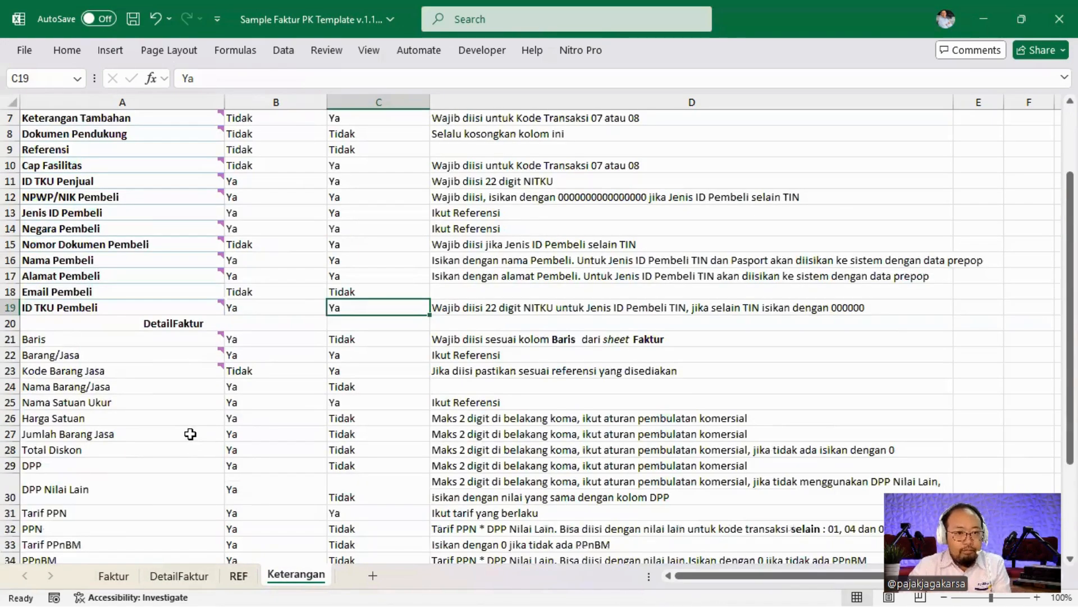
click(233, 341)
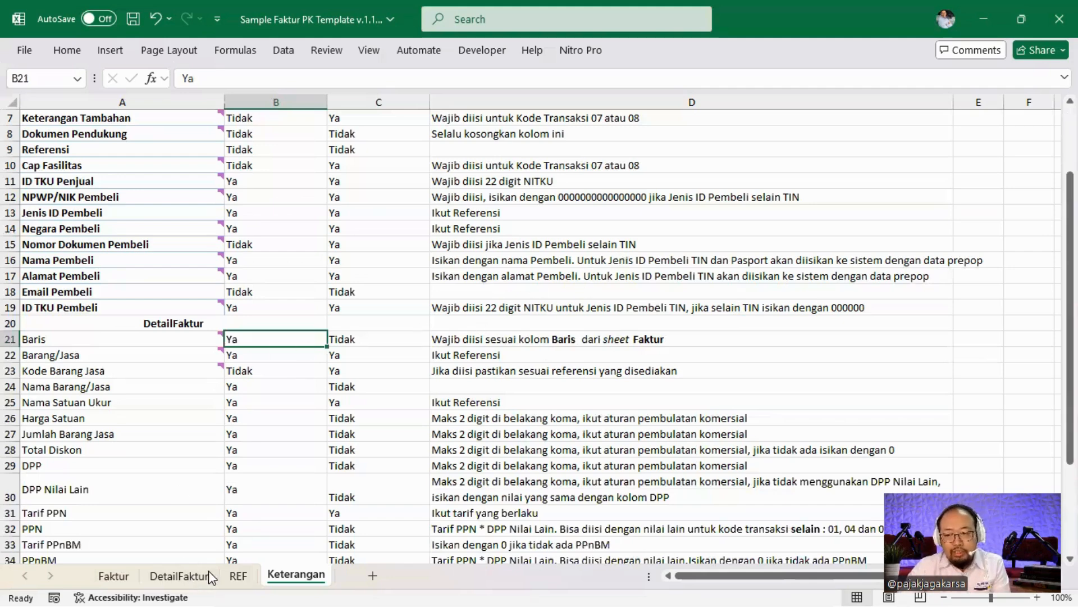
click(238, 574)
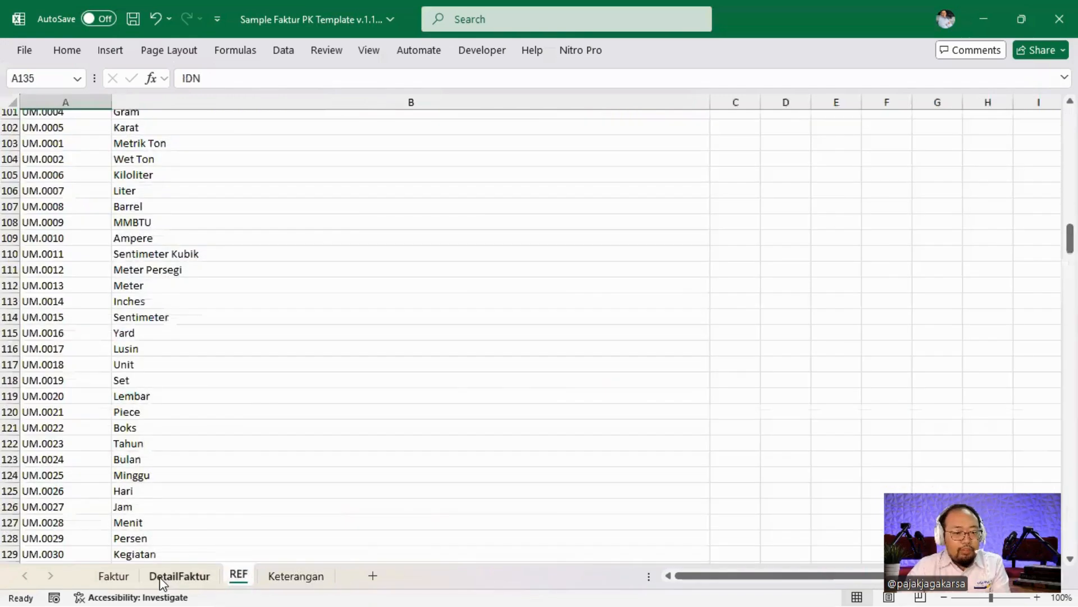
click(177, 577)
click(78, 175)
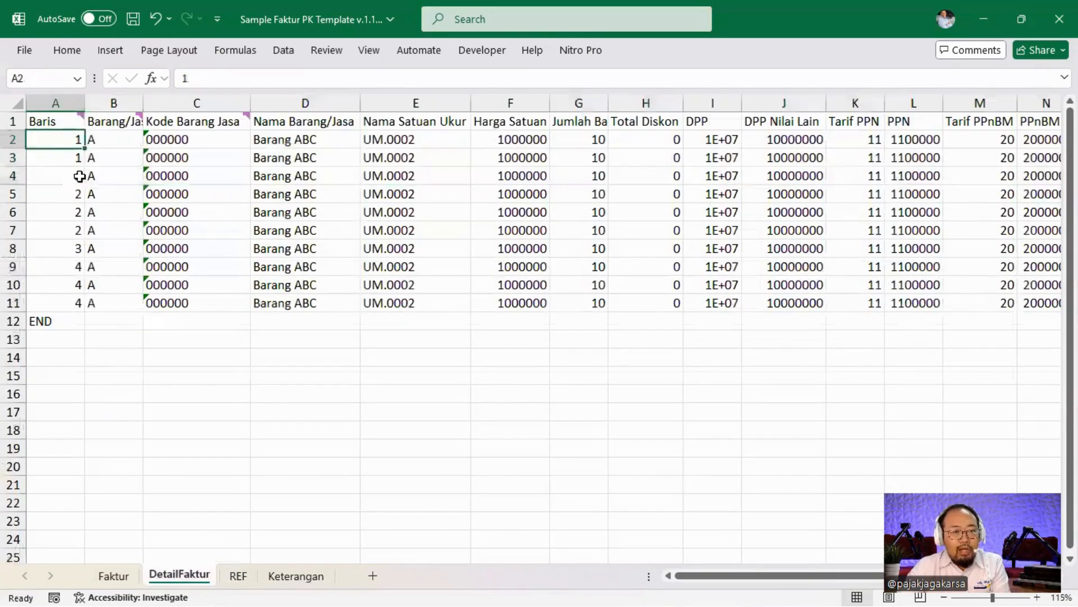
text(2)
key(Return)
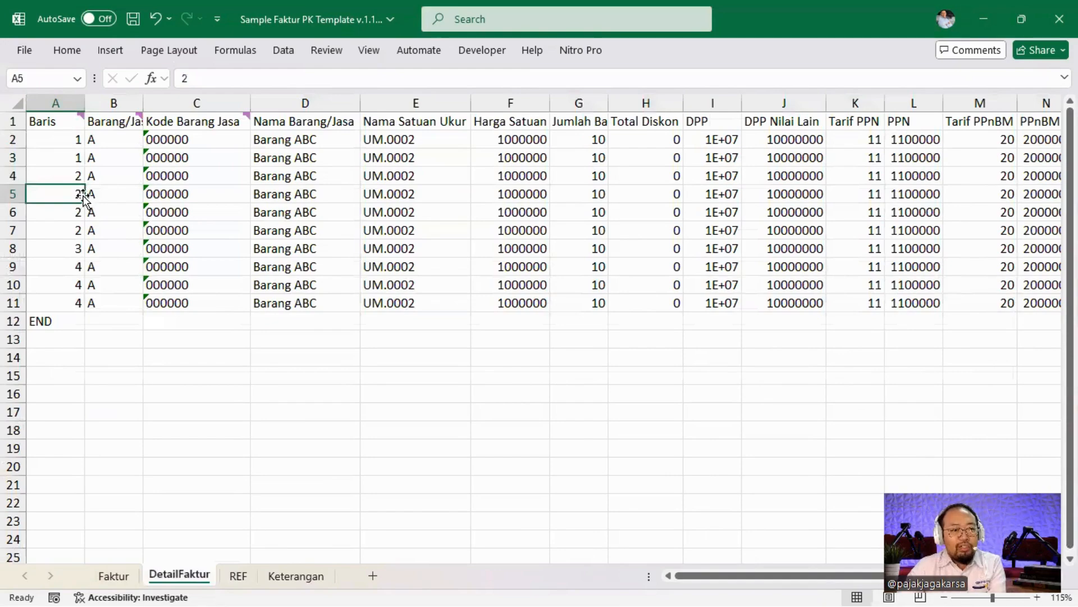
drag(79, 178, 84, 225)
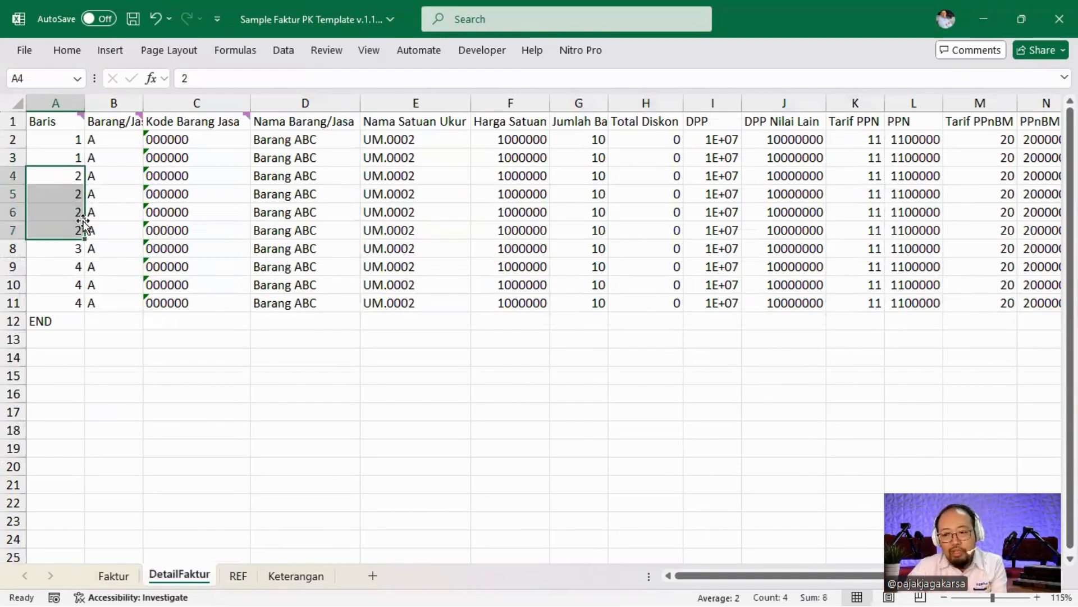
key(ctrl+z)
click(161, 197)
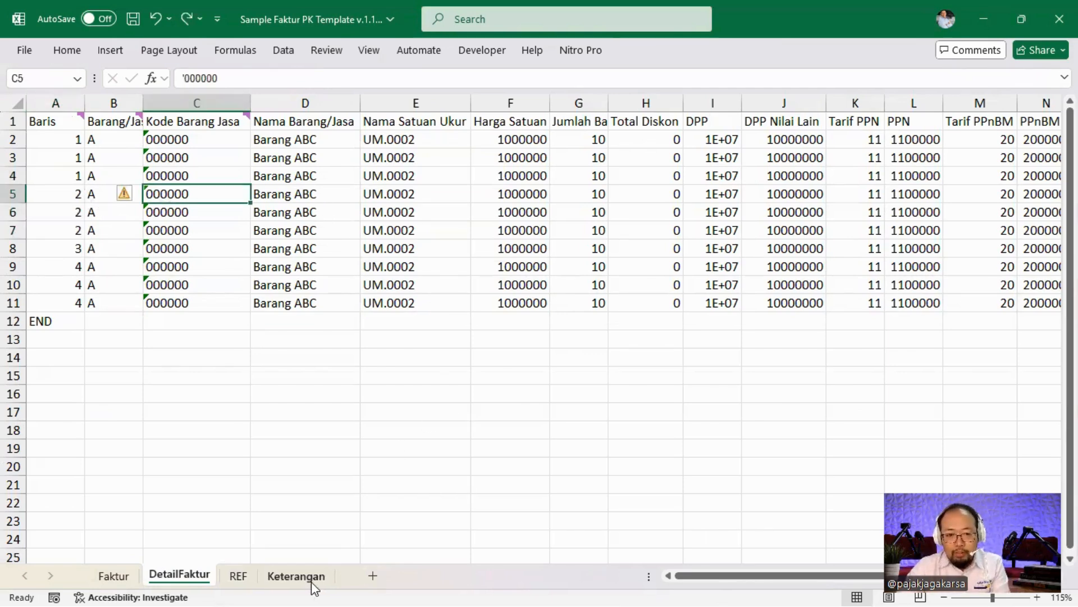
Read the Keterangan notes for the Kode Barang Jasa, Nama Barang/Jasa and Nama Satuan Ukur fields, then open REF.
click(293, 581)
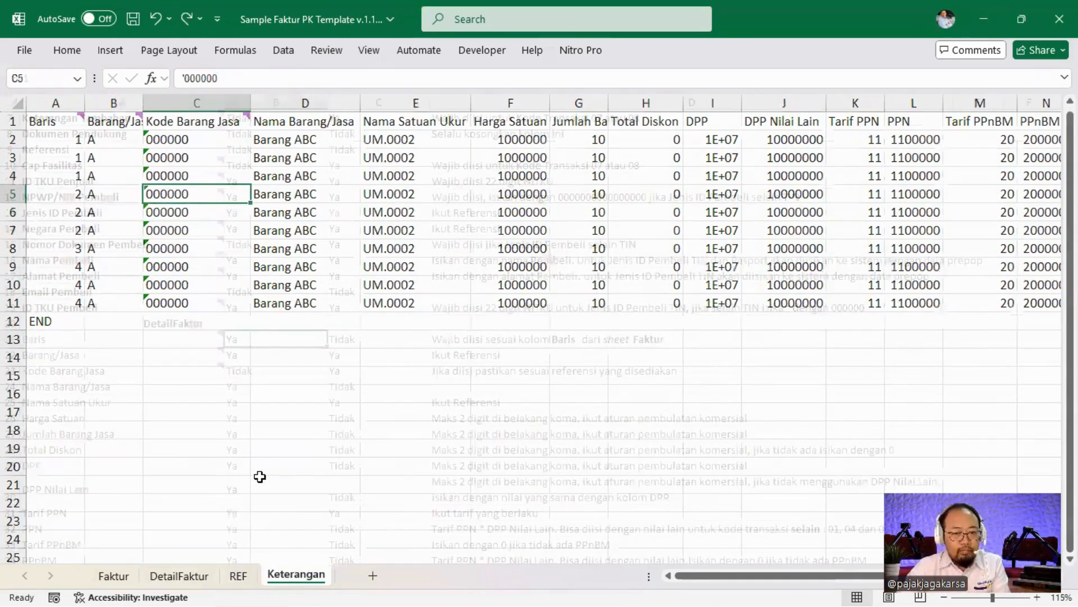
scroll(255, 464, down, 1)
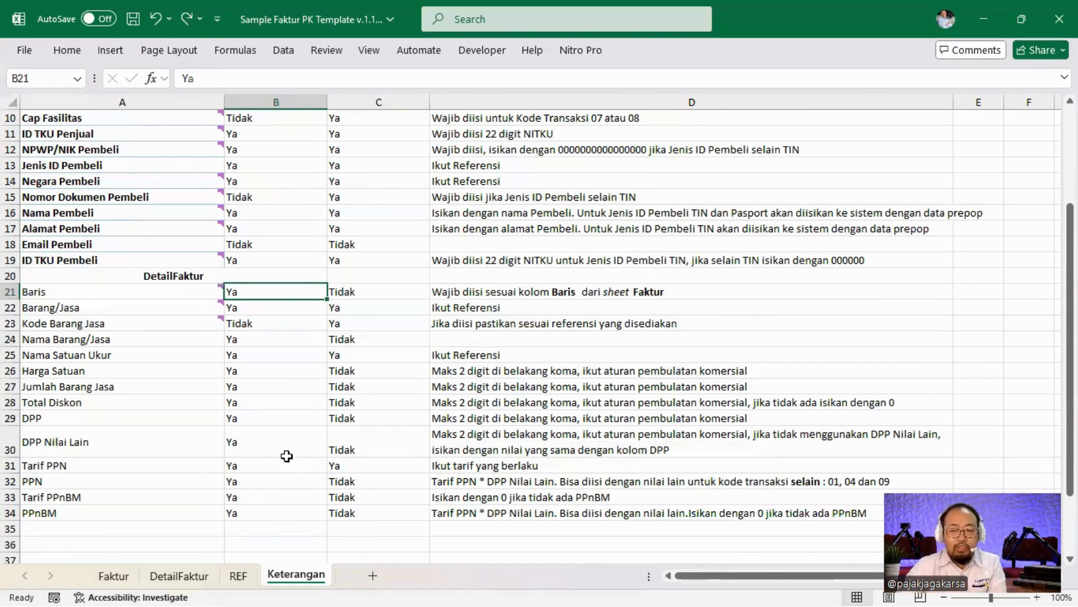
click(151, 329)
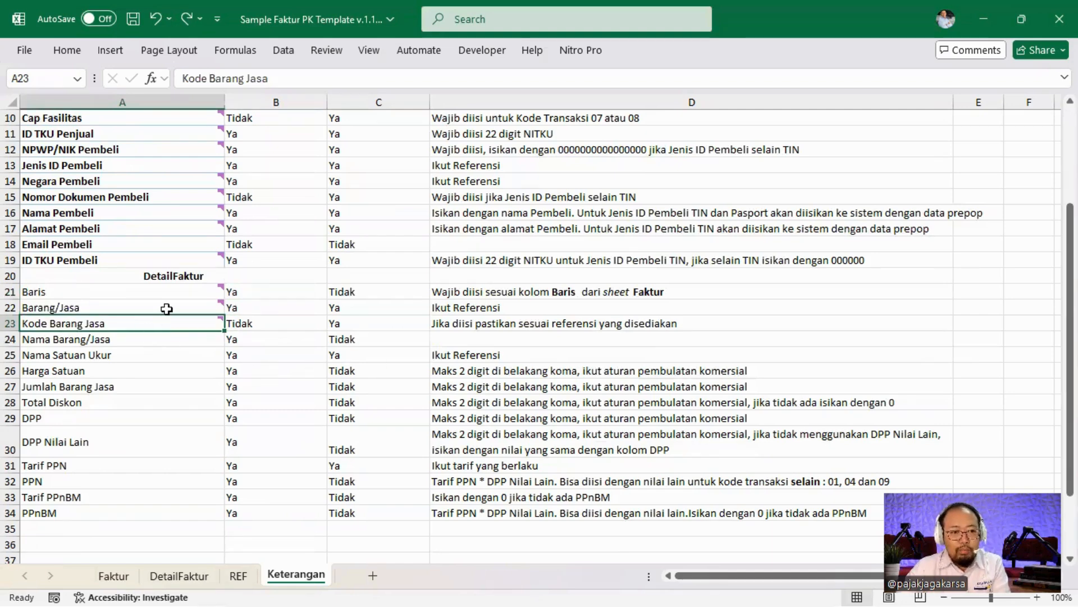
click(166, 308)
click(133, 342)
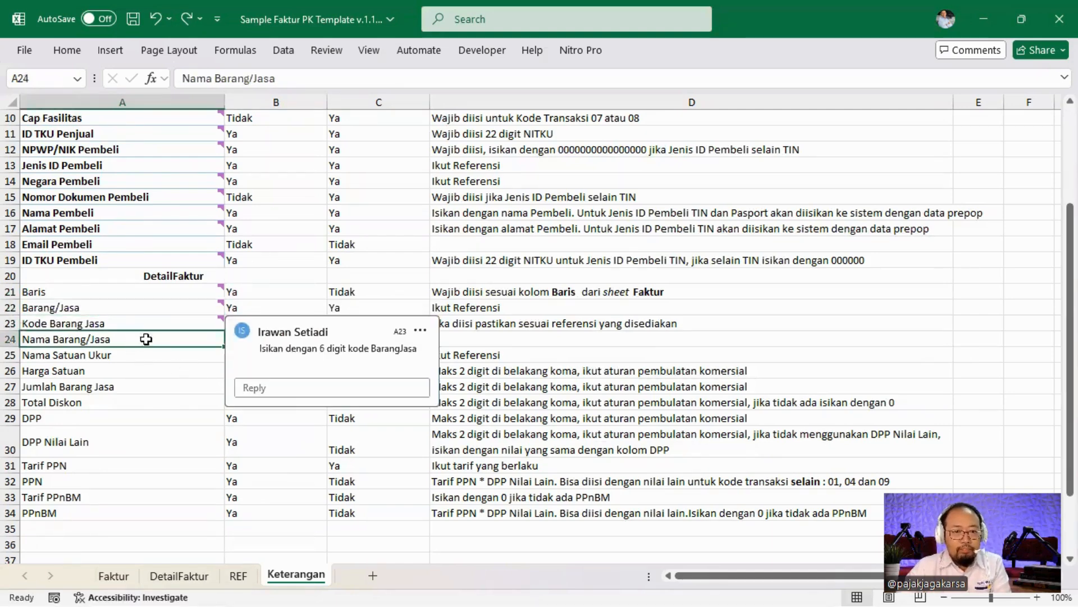
click(561, 415)
click(169, 355)
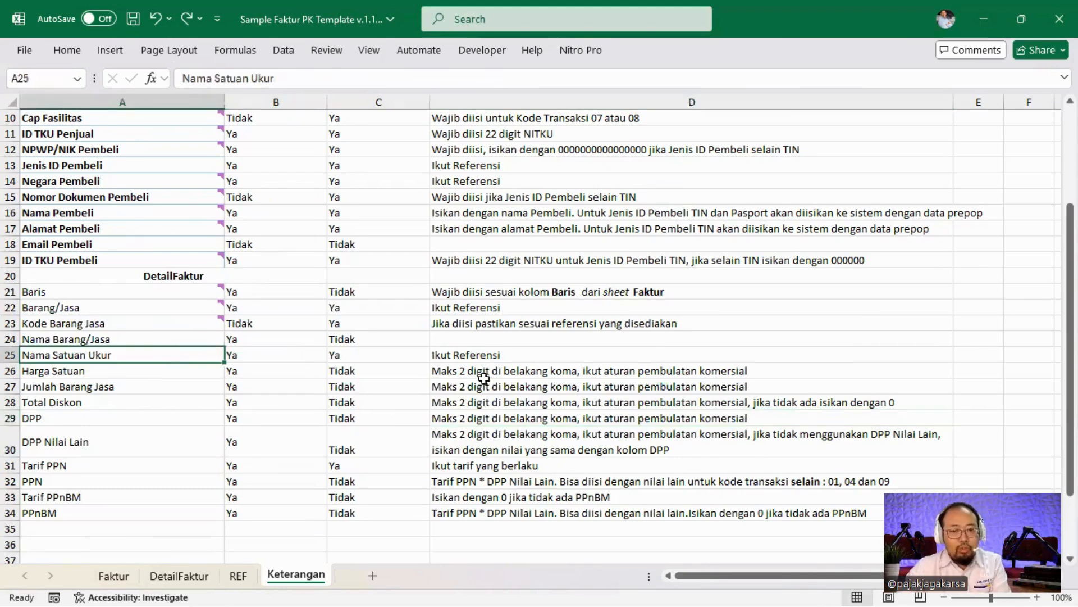
click(228, 579)
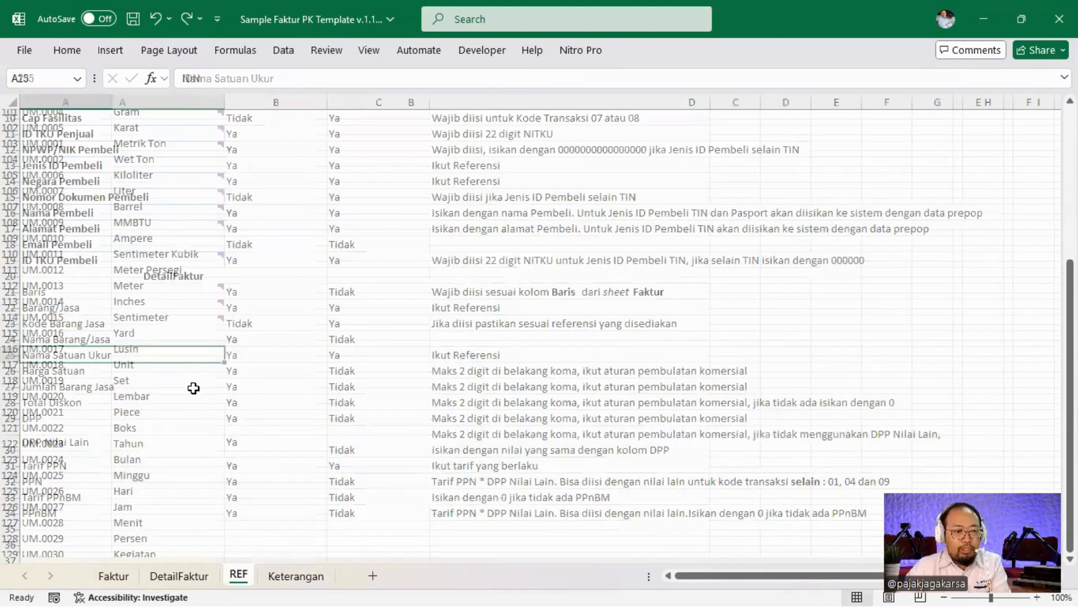
Browse the REF sheet's Satuan Ukur unit-of-measure code list.
click(332, 272)
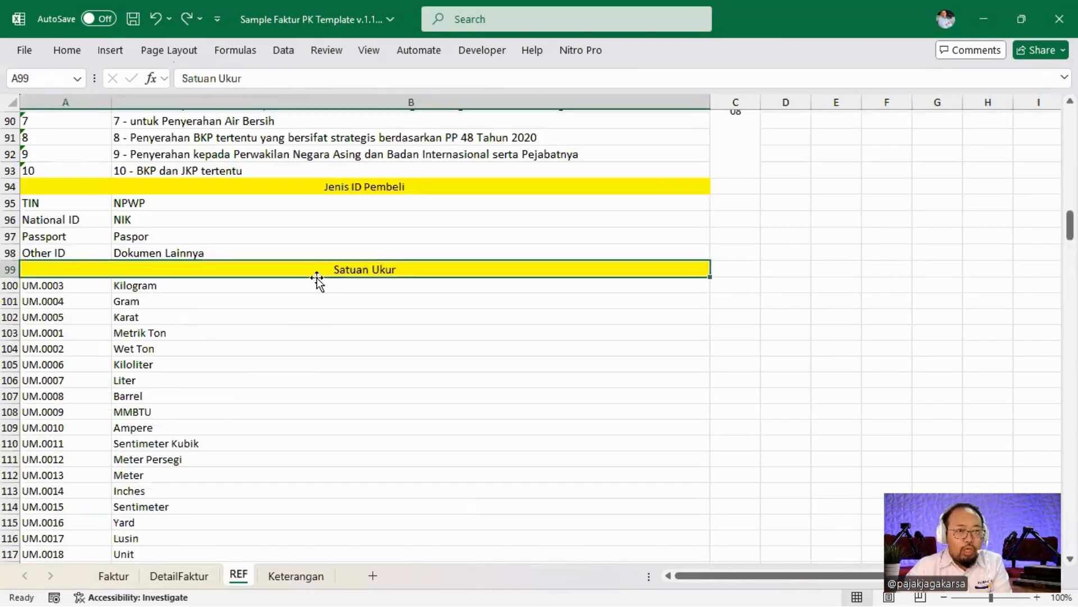
scroll(306, 309, down, 1)
scroll(302, 318, down, 7)
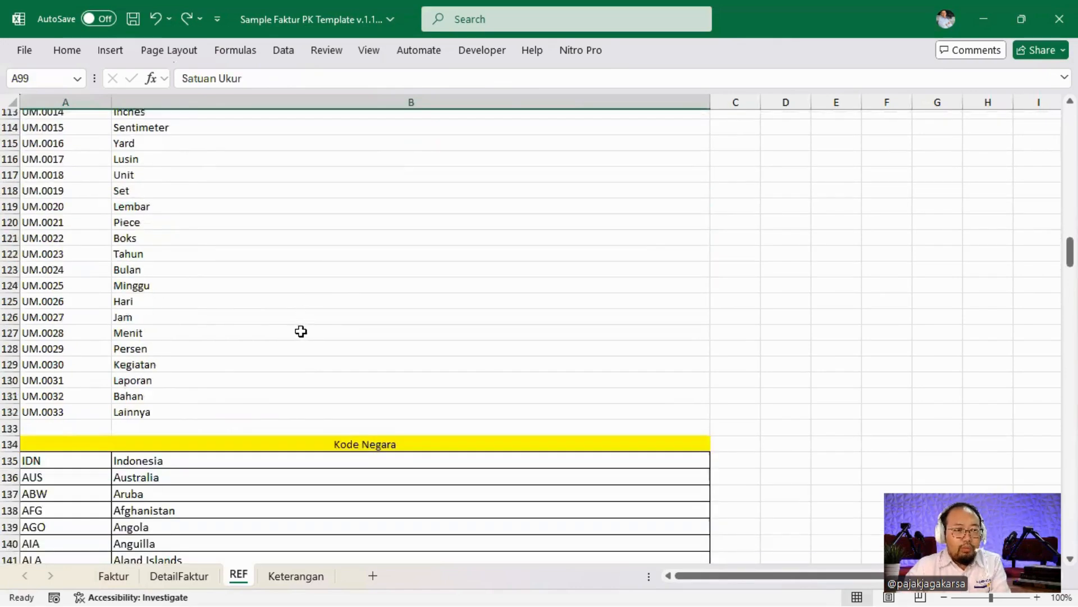
scroll(301, 314, up, 14)
scroll(267, 351, up, 13)
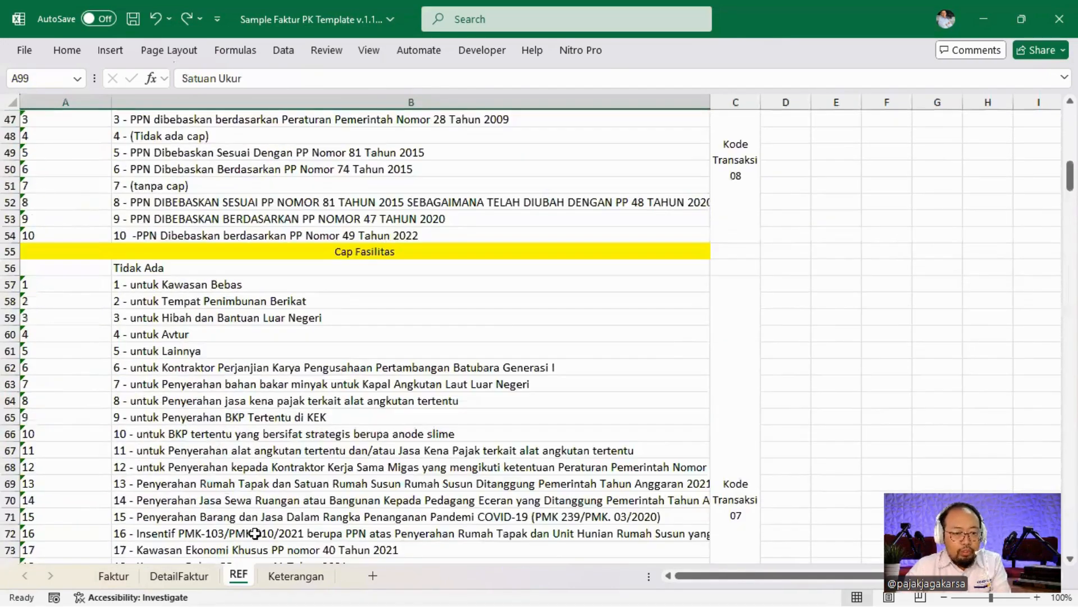
scroll(329, 407, up, 2)
scroll(329, 409, down, 4)
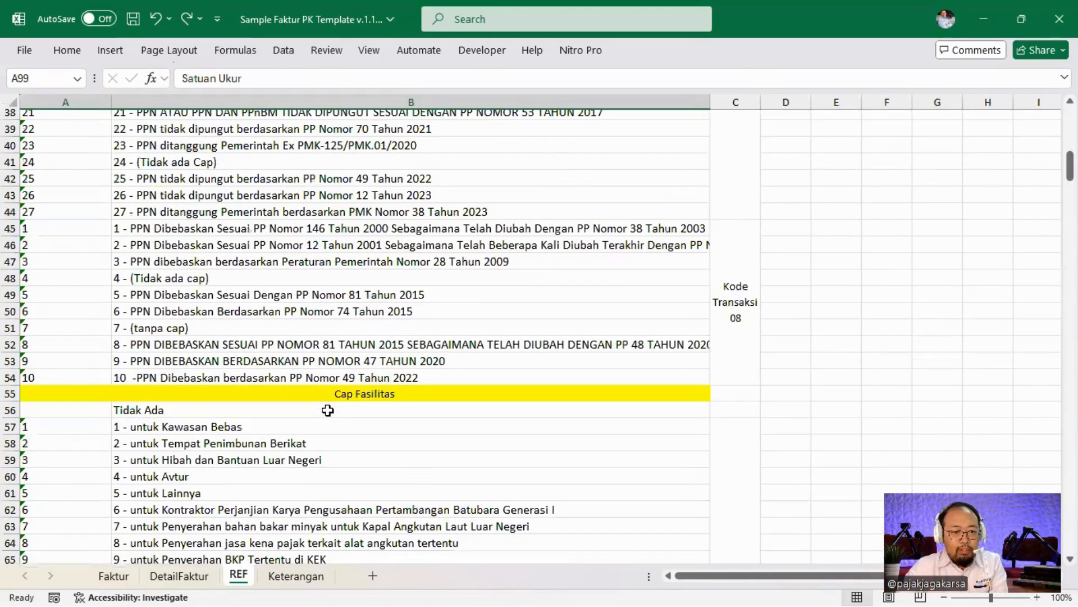
Check the Cap Fasilitas list and Barang (A) / Jasa (B) codes, then return to Keterangan.
click(418, 396)
scroll(379, 388, down, 3)
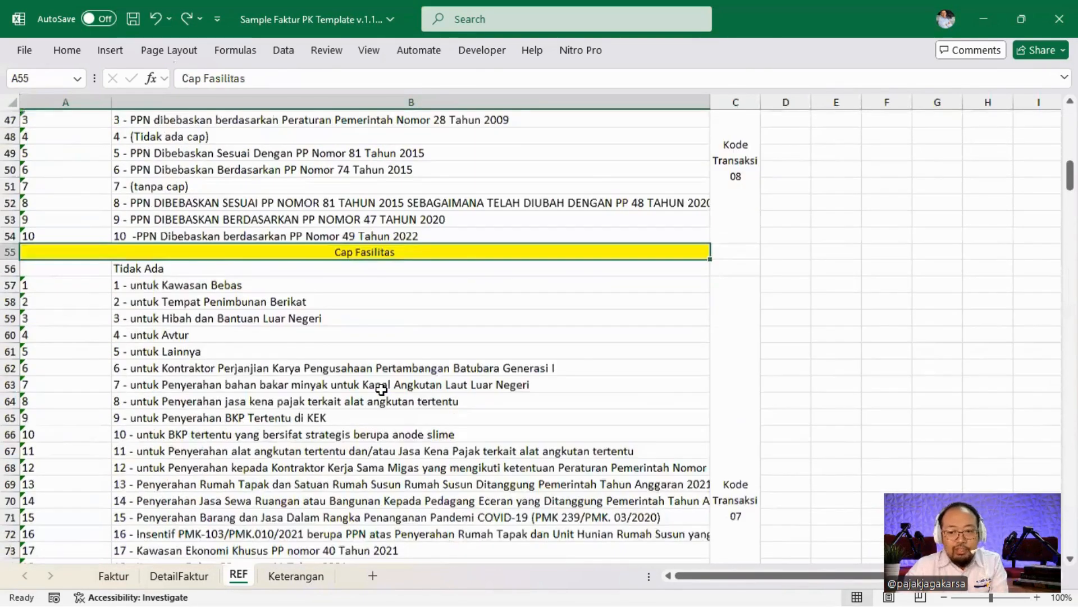
scroll(380, 388, up, 12)
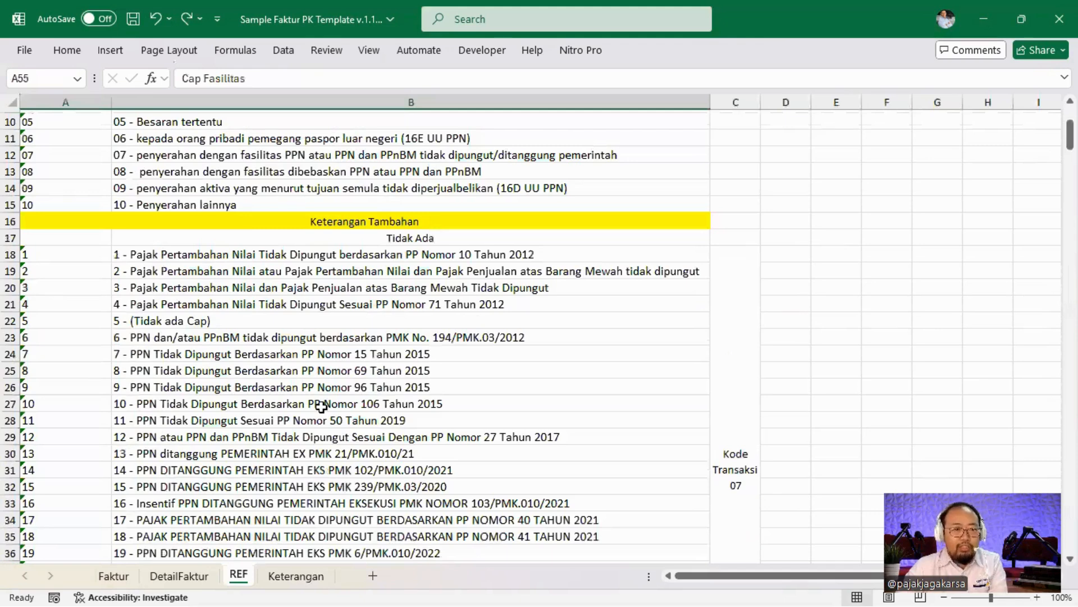
scroll(287, 441, up, 3)
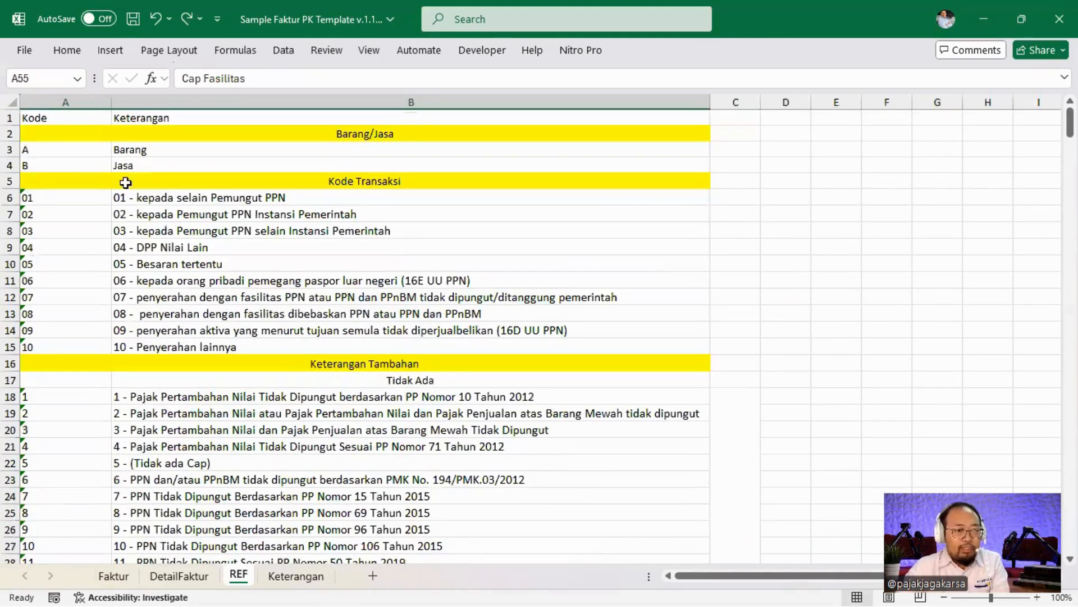
click(80, 150)
click(78, 161)
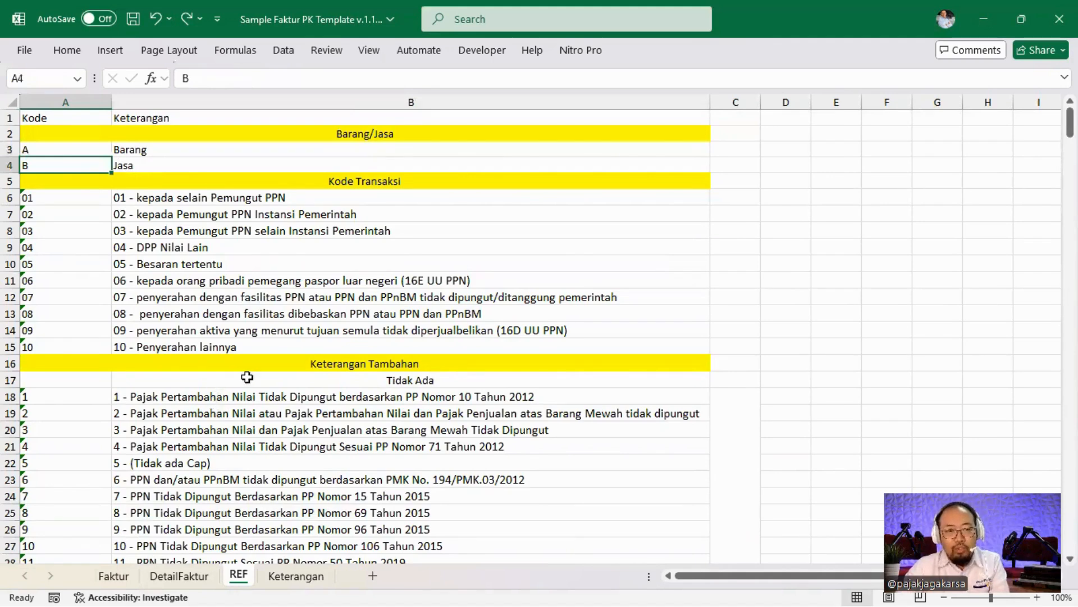
click(284, 576)
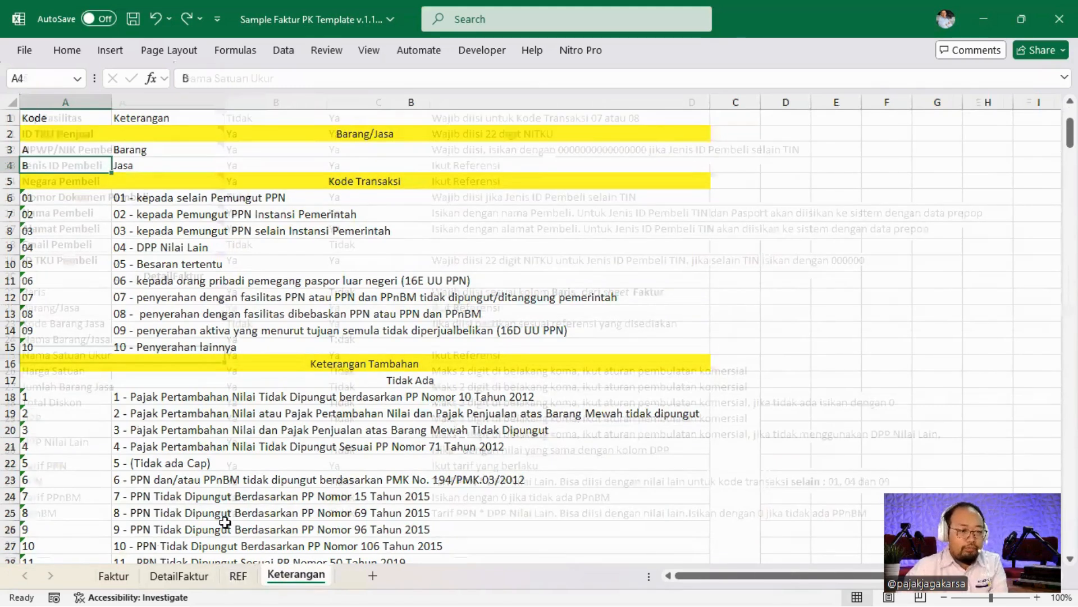
Review the Harga Satuan, DPP Nilai Lain, Tarif PPN, PPnBM and DPP rules, then go back to the Faktur sheets.
click(509, 368)
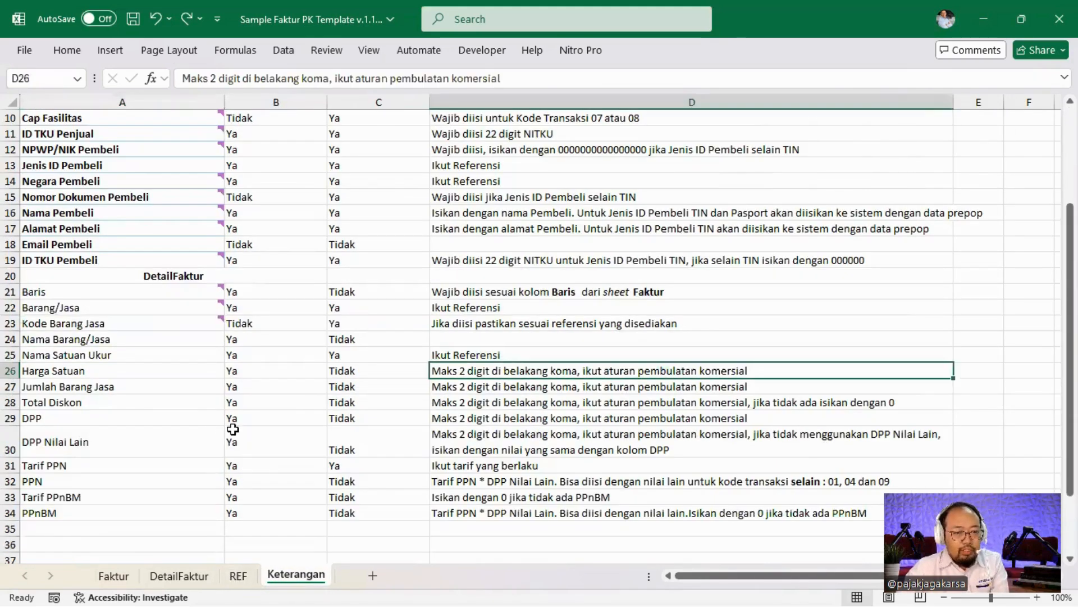
click(533, 447)
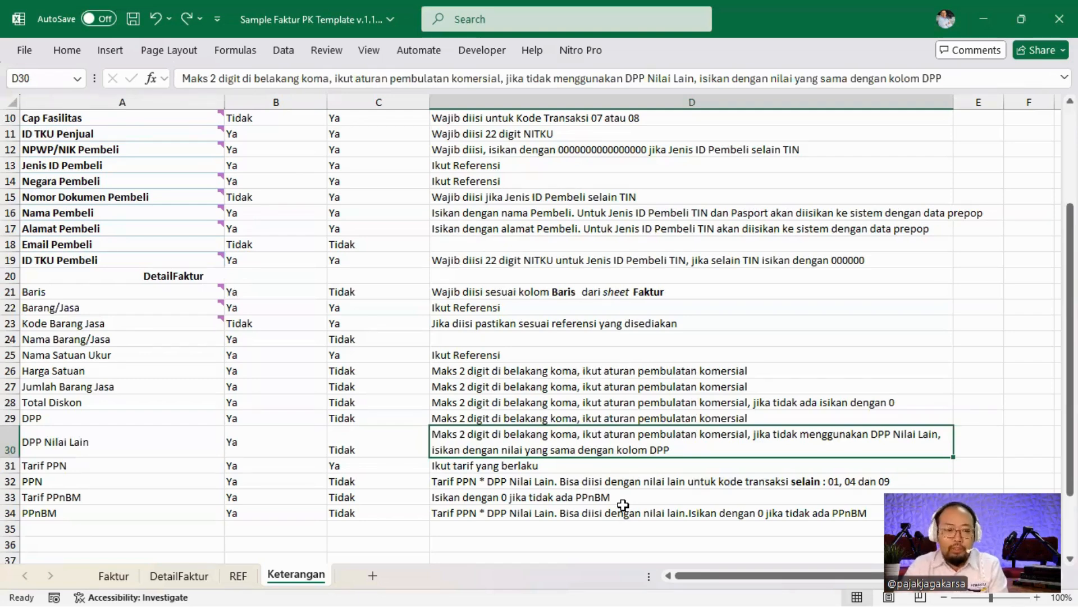
click(538, 463)
click(522, 512)
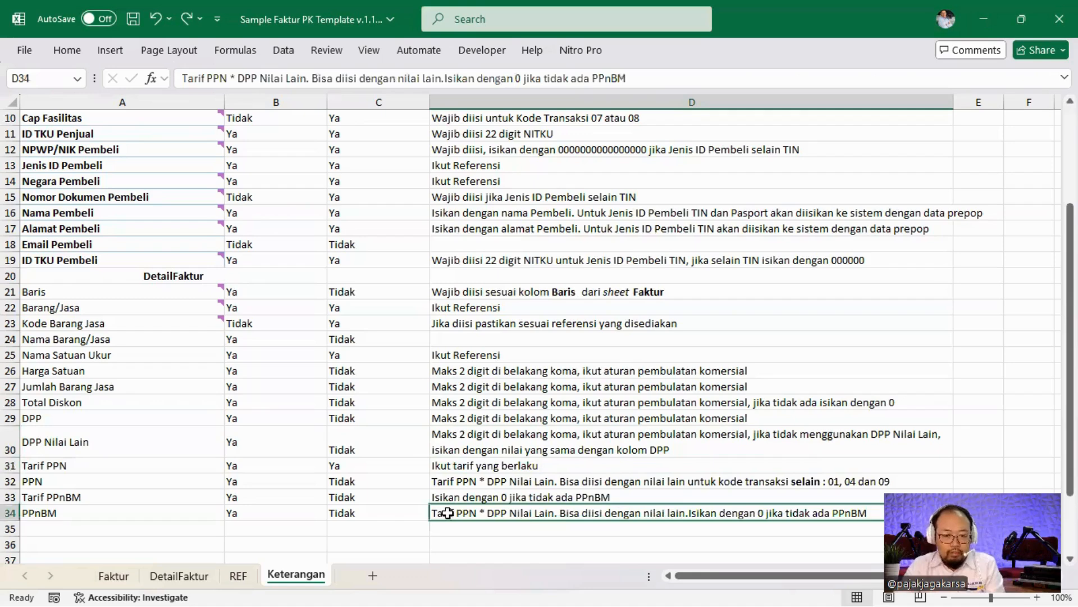
click(354, 493)
click(448, 496)
click(300, 416)
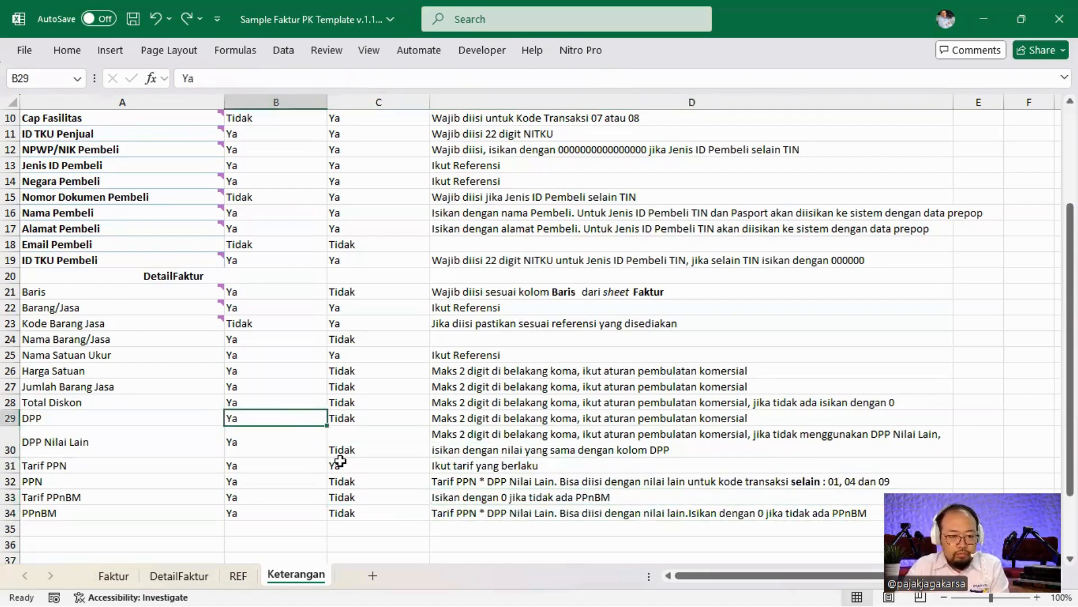
click(162, 579)
key(ctrl+Page_Up)
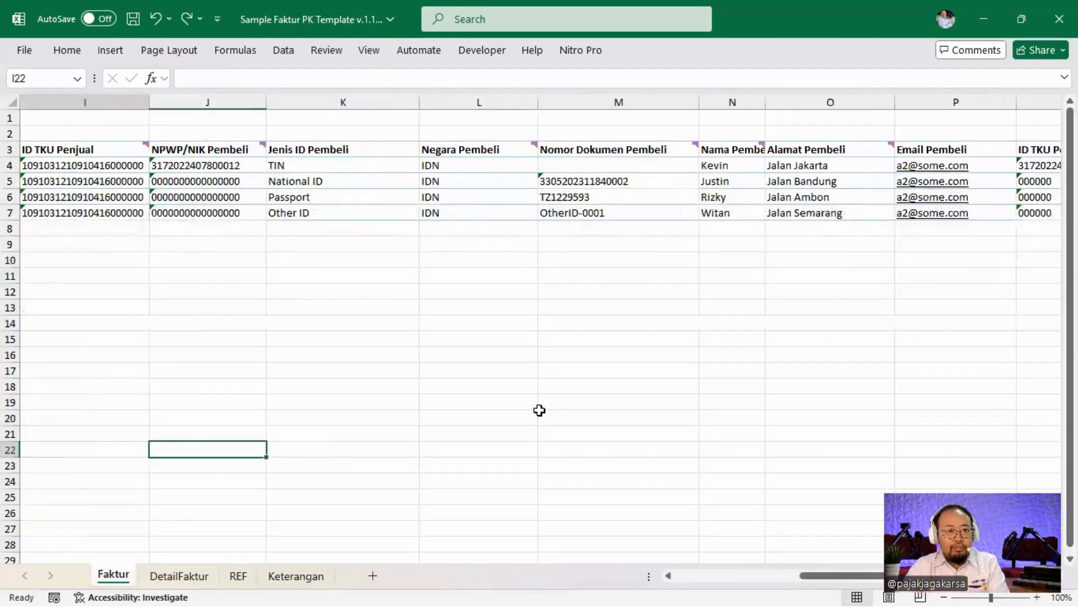
Check the END marker in column A, then switch to the SAMPEL FP KELUARAN workbook.
key(Home)
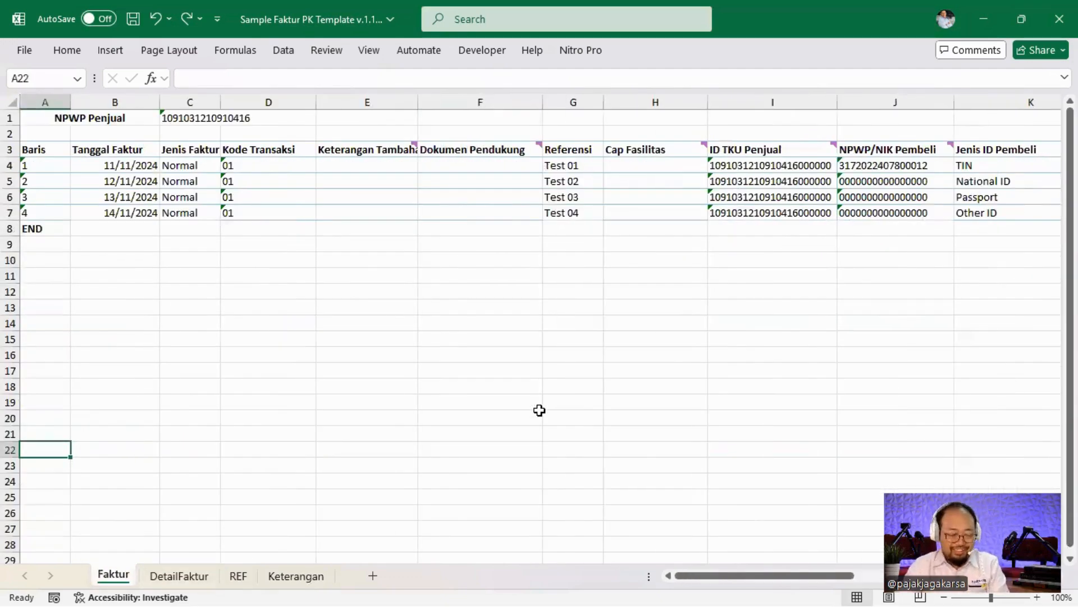
key(ctrl+Up)
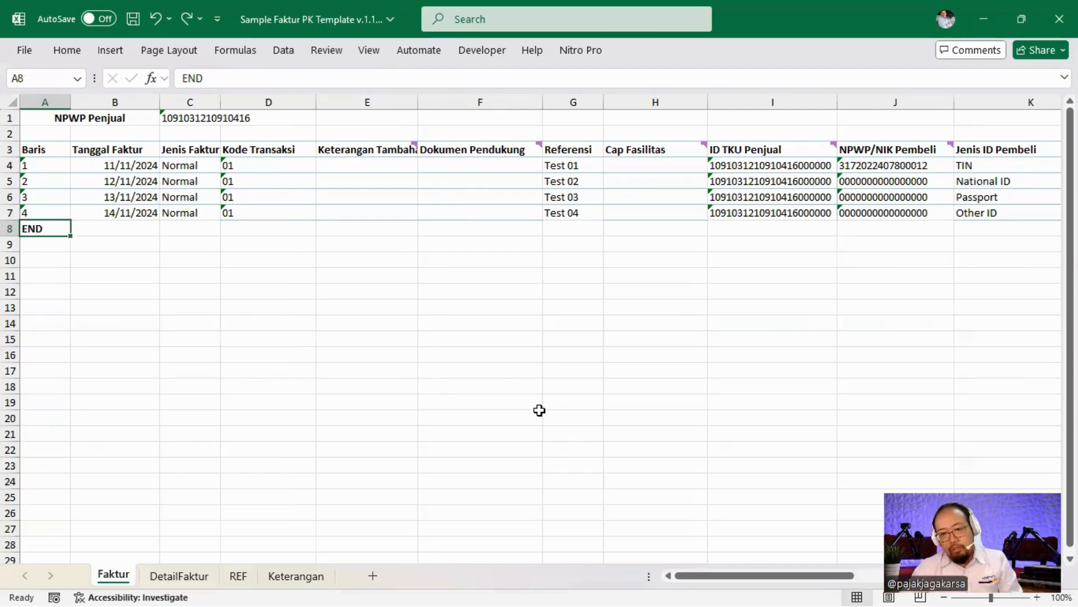
click(306, 291)
click(339, 263)
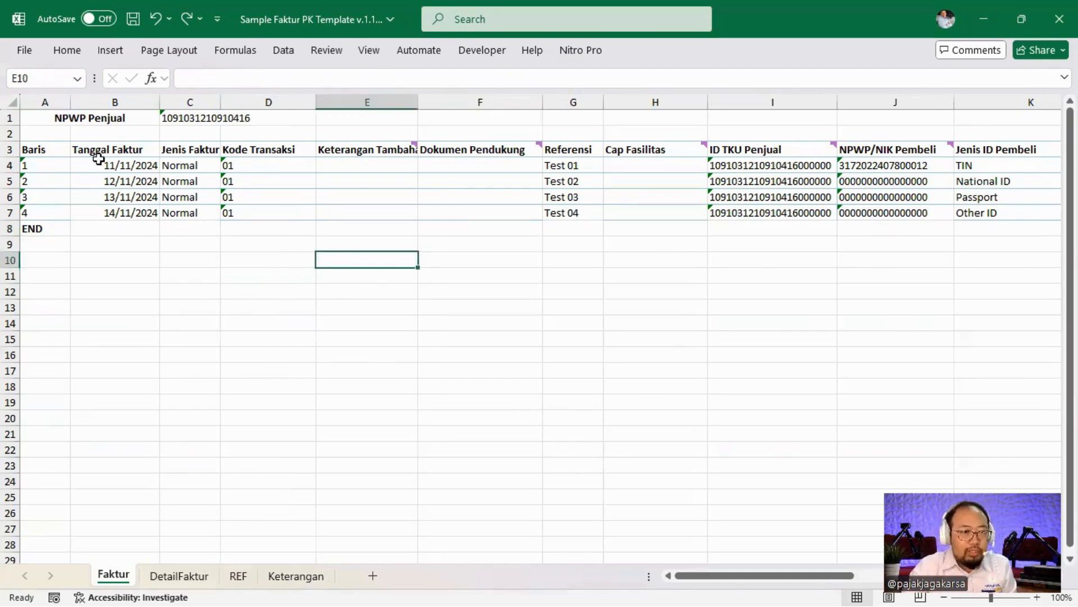
key(alt+Tab)
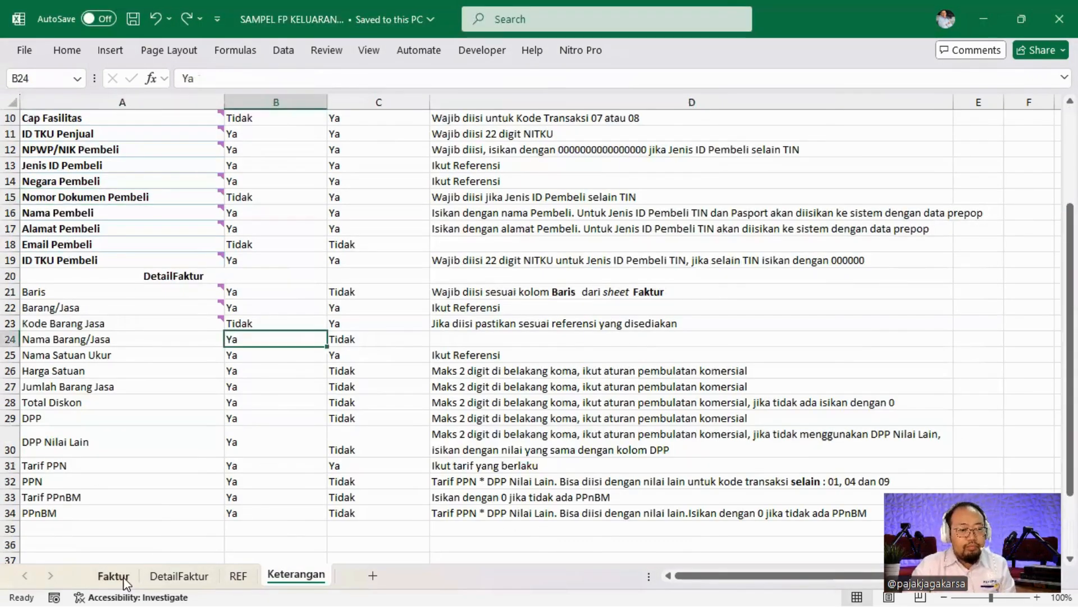
click(122, 577)
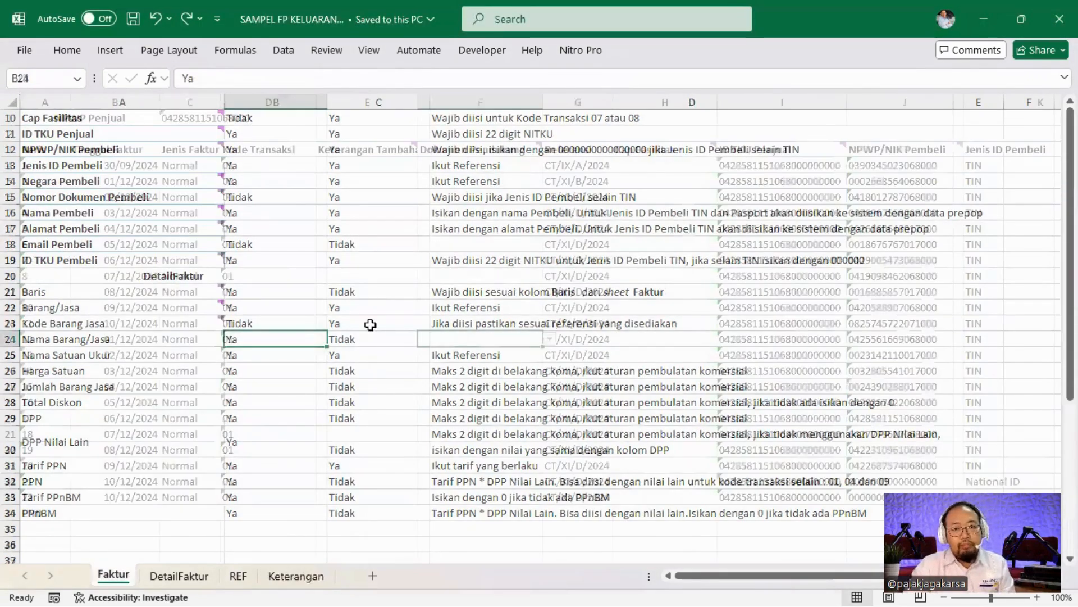
Locate the Tanggal Faktur column and move to the second invoice's date in B5.
key(Home)
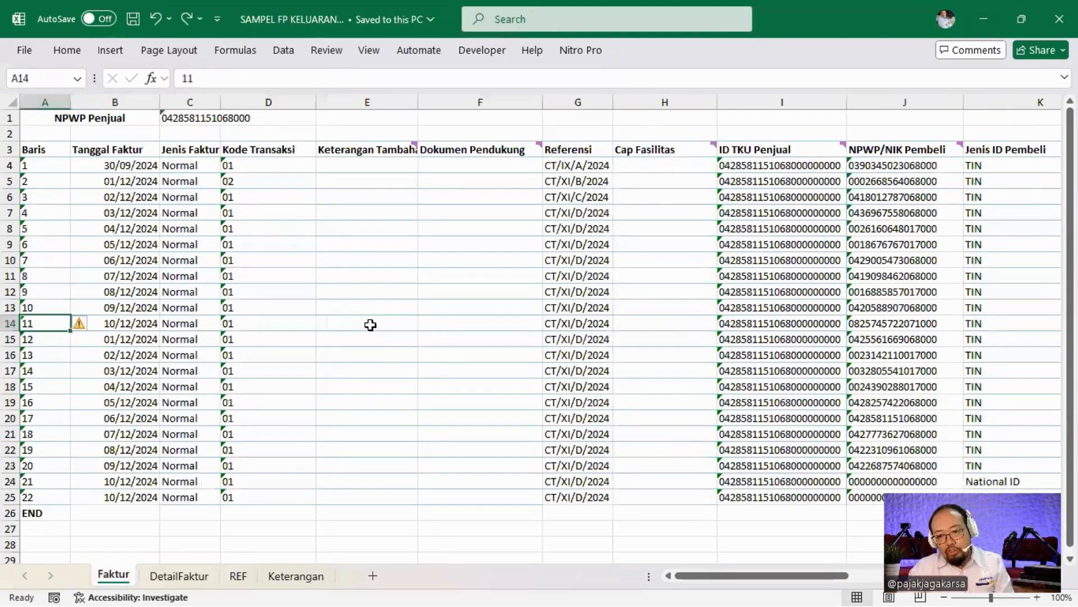
key(ctrl+Up)
key(ctrl+shift+Down)
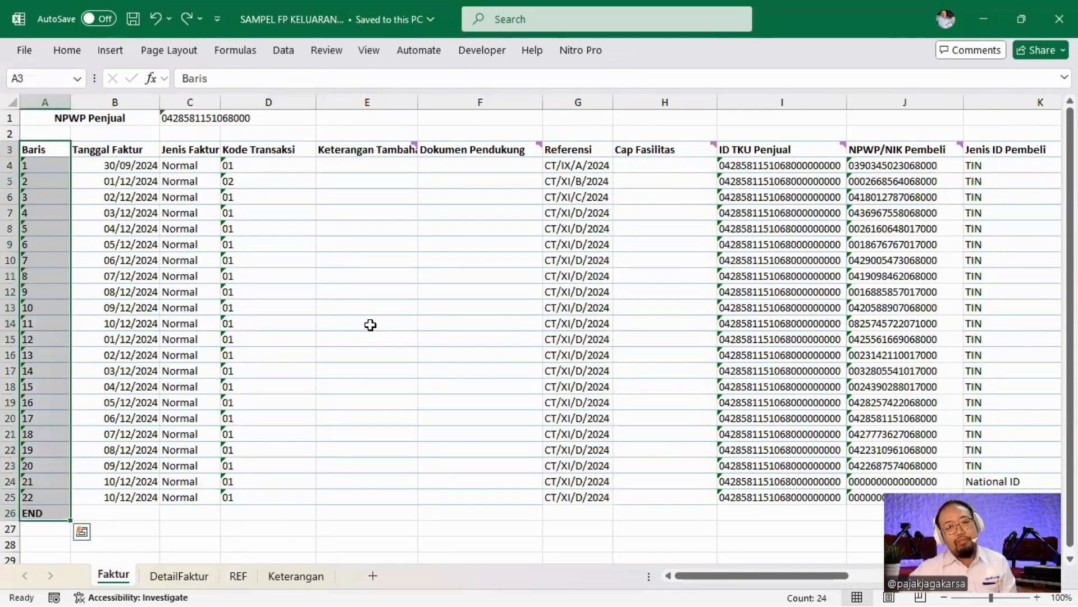
key(Right)
key(Down)
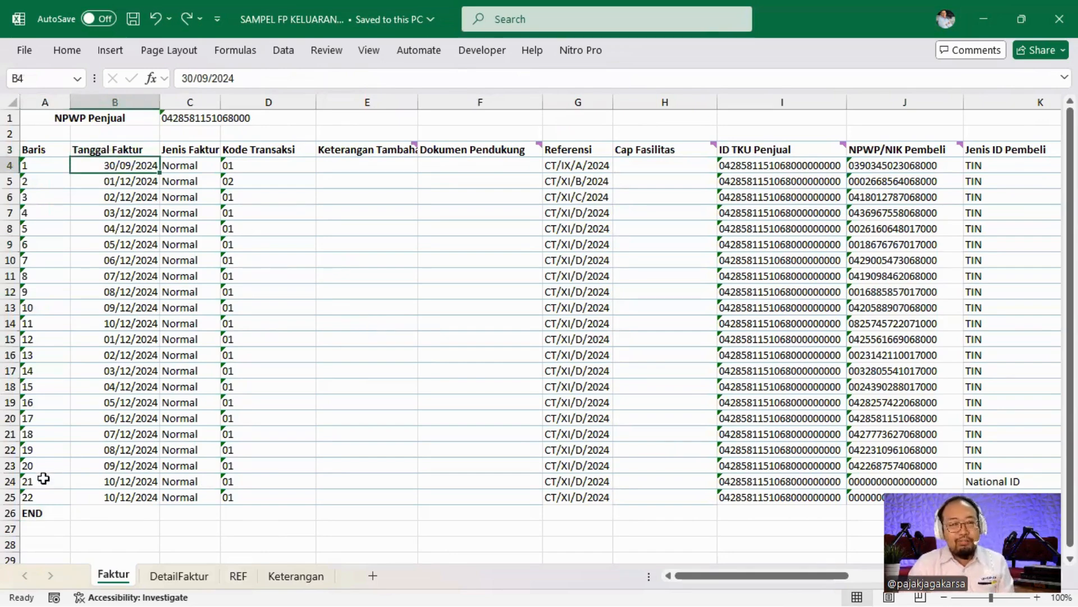
ctrl+scroll(208, 306, up, 1)
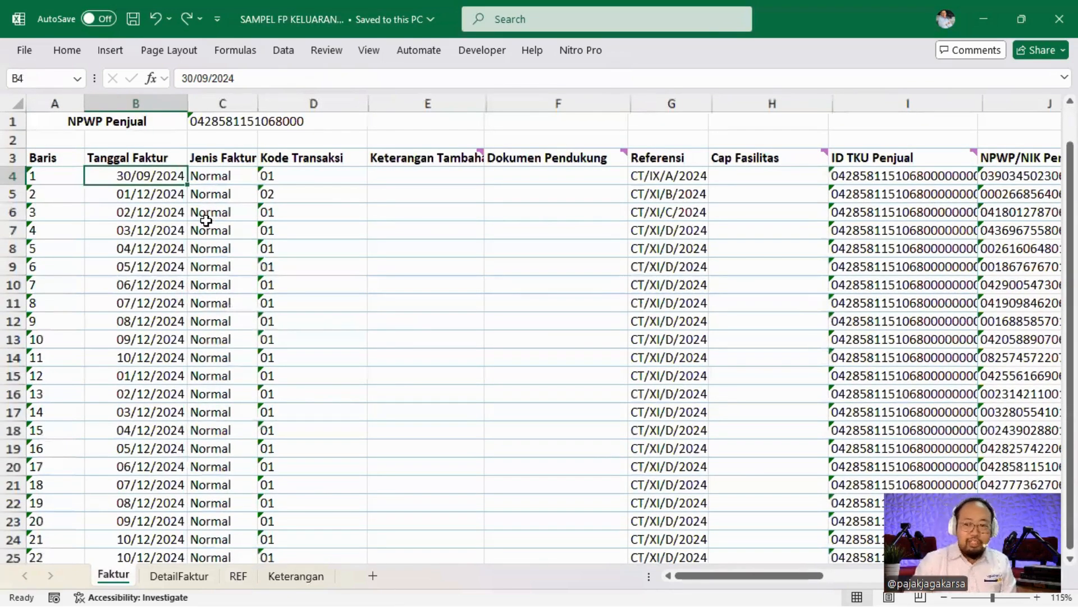
key(Down)
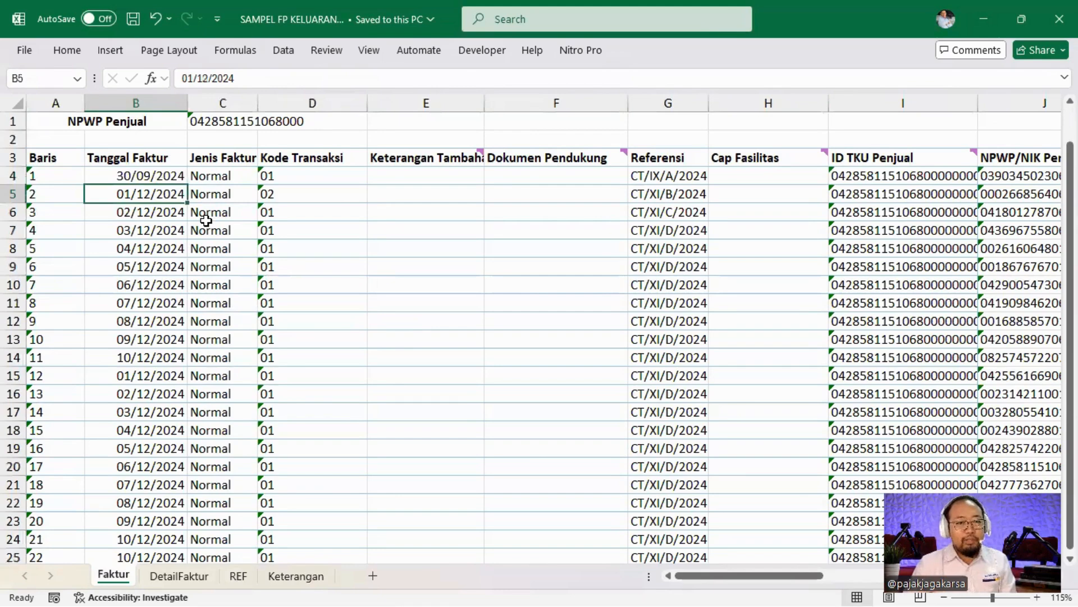
Enter 30/11/2024 in B5, replacing 01/12/2024.
text(30/11)
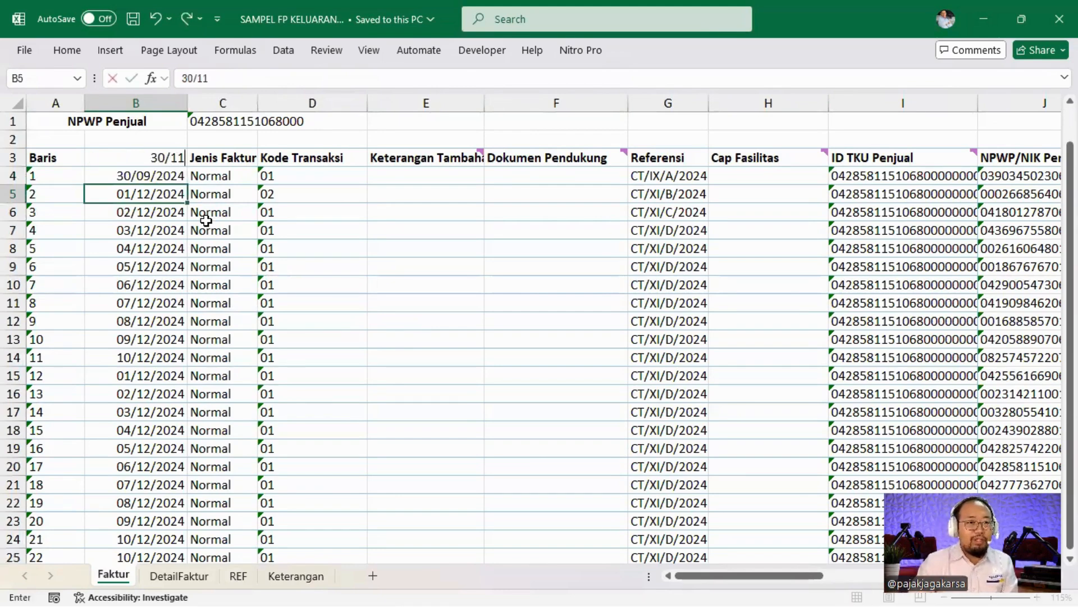
key(Return)
key(Up)
text(30/11/2024)
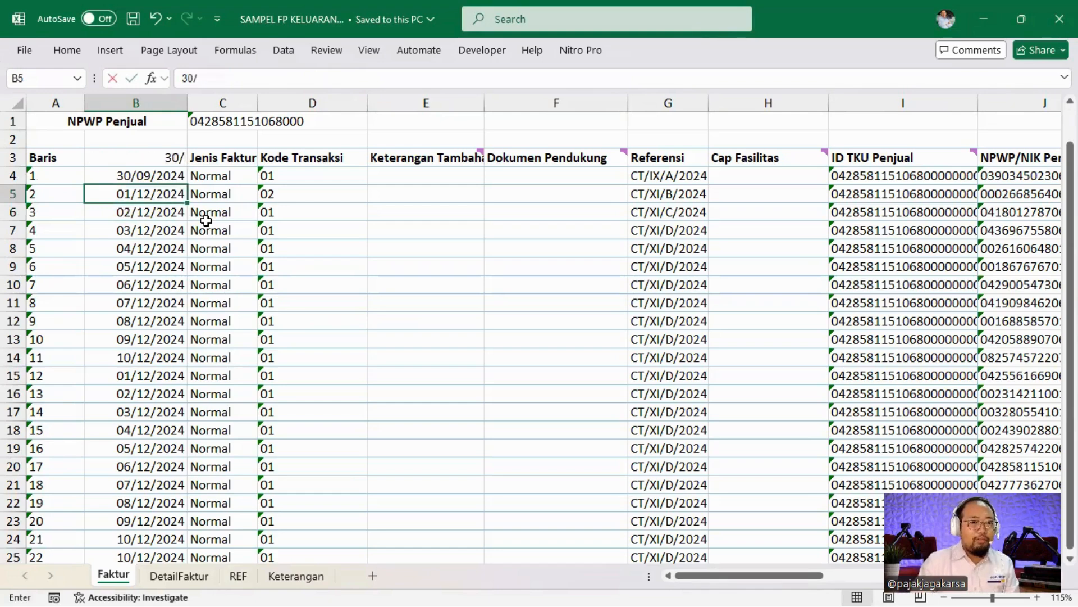
key(Return)
key(Up)
key(Up)
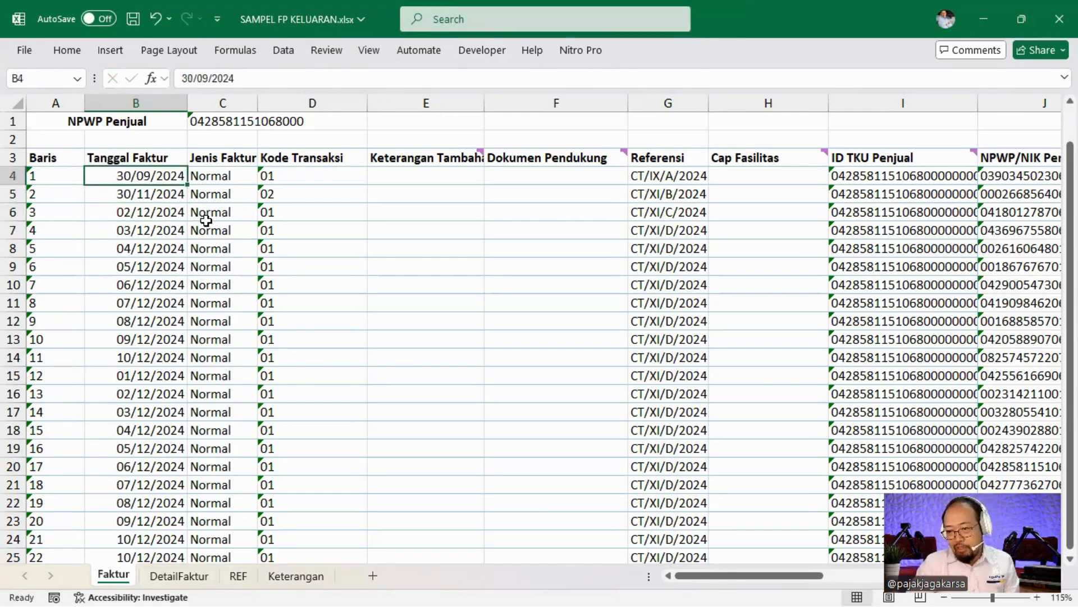
key(Down)
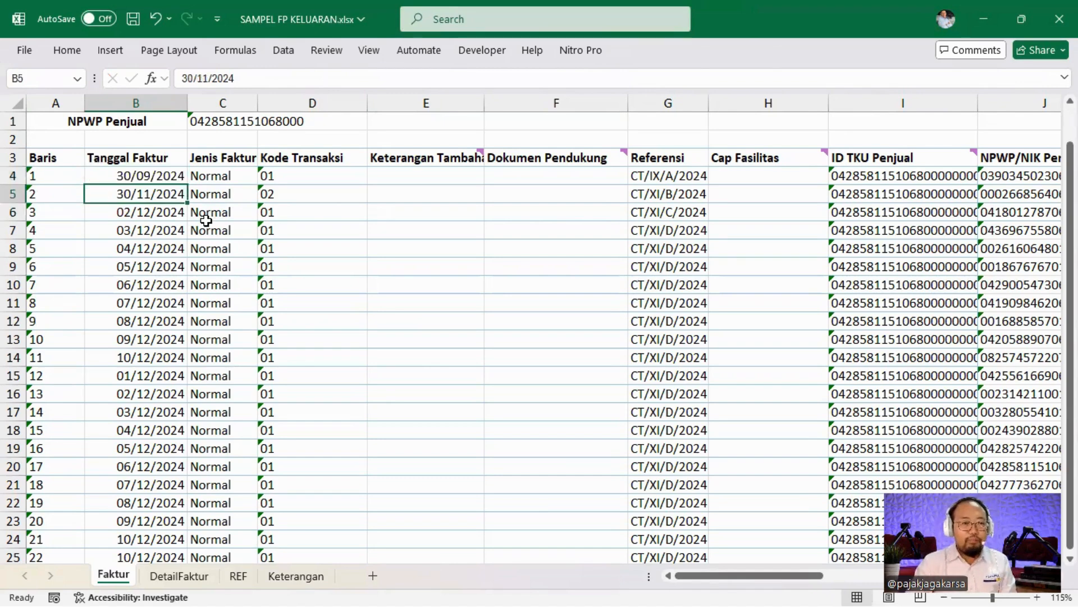
key(Right)
key(Right)
key(ctrl+Up)
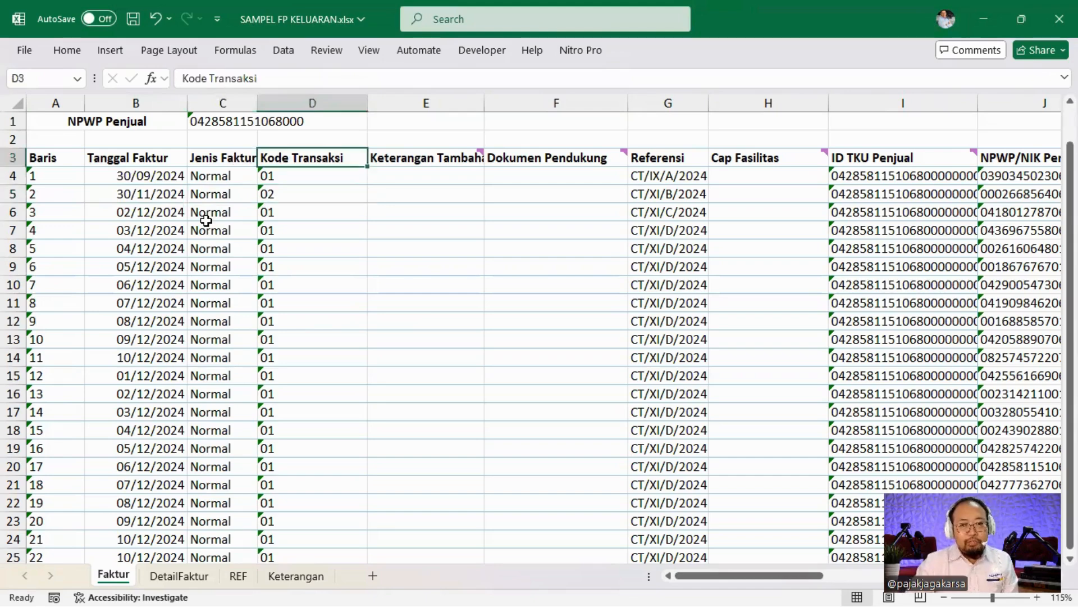
key(ctrl+Down)
key(ctrl+Up)
key(Down)
key(Down)
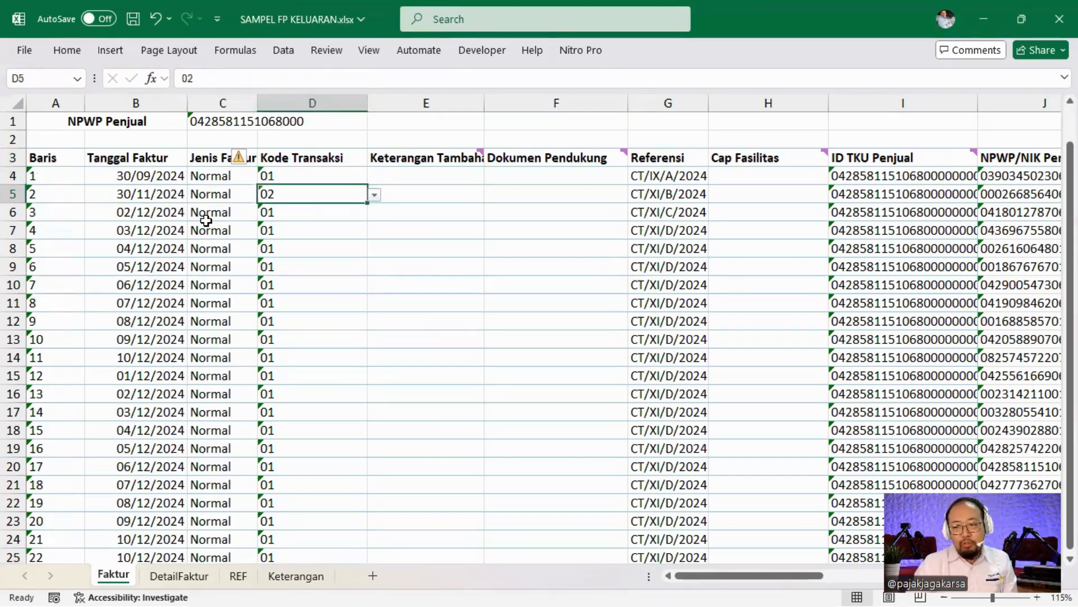
key(Right)
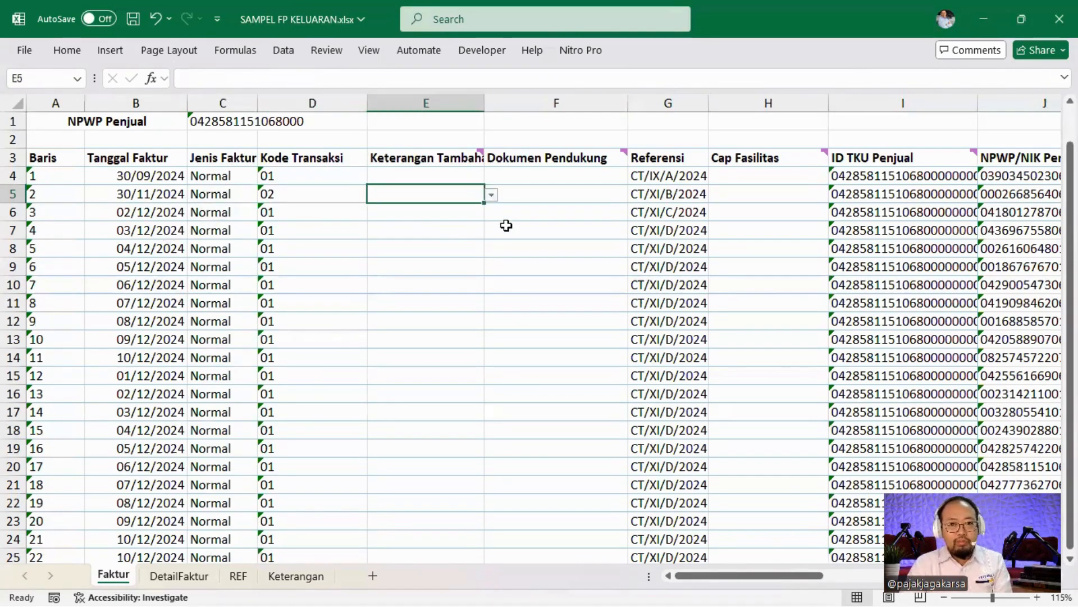
key(Down)
key(Down)
key(Right)
key(Left)
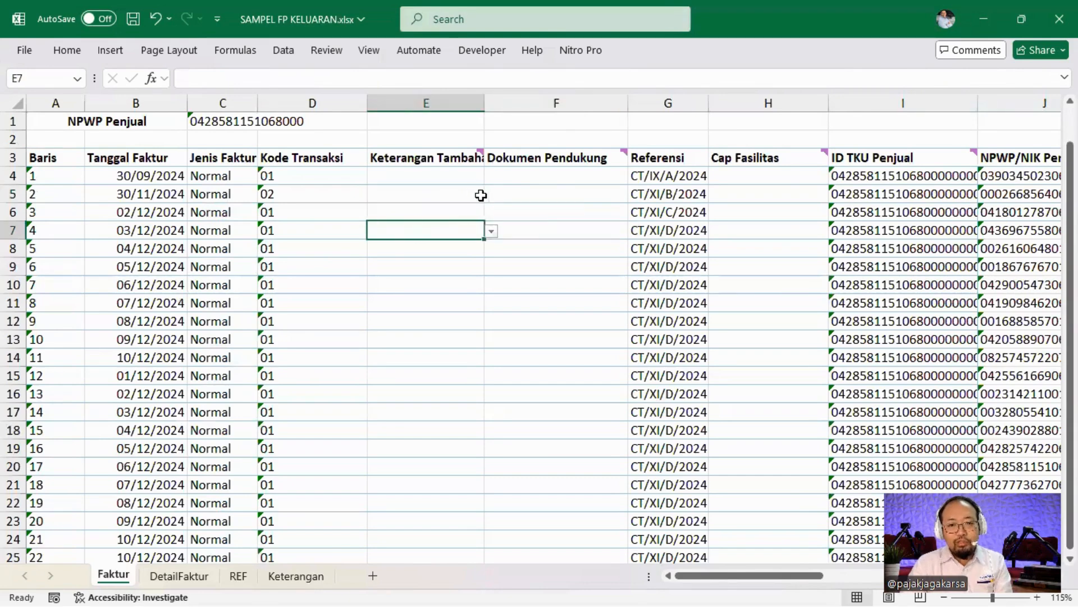
key(Down)
key(Down)
key(Right)
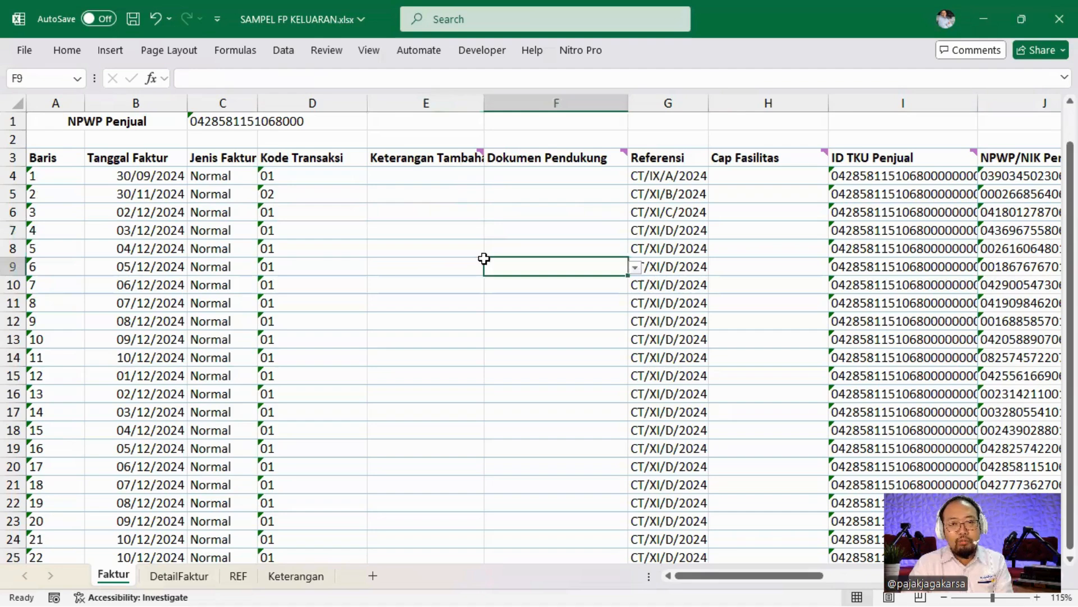
key(Down)
key(Left)
scroll(442, 241, down, 1)
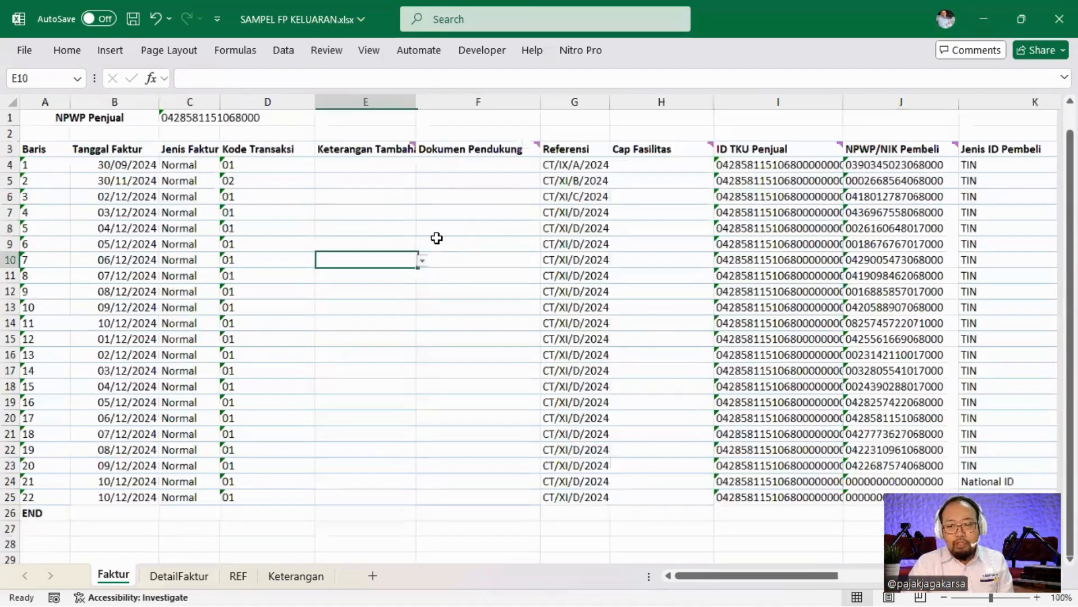
click(412, 181)
click(425, 180)
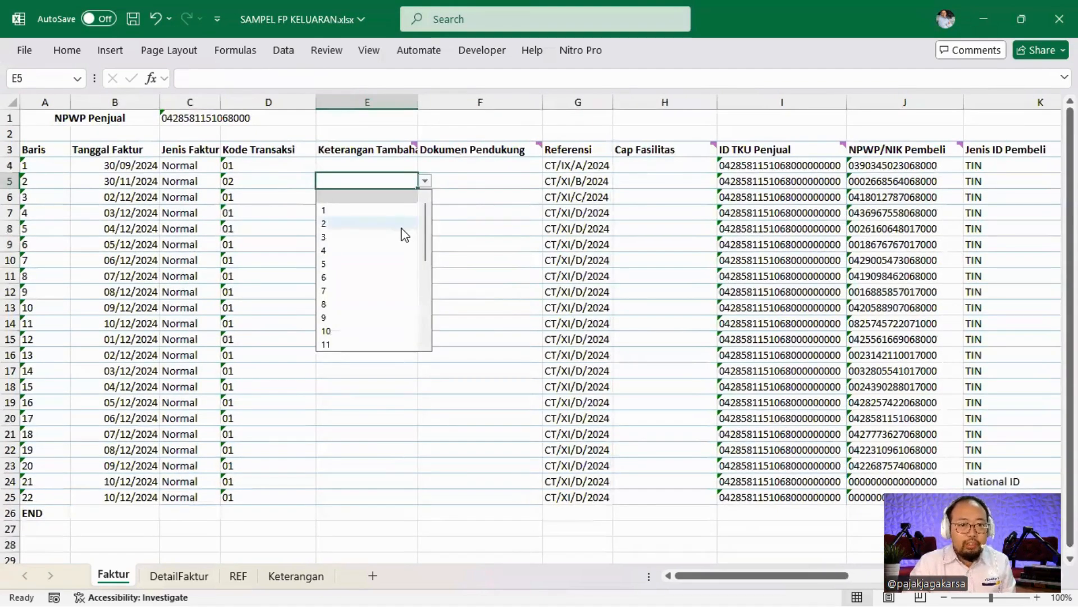
scroll(397, 233, down, 5)
scroll(396, 233, up, 5)
click(483, 212)
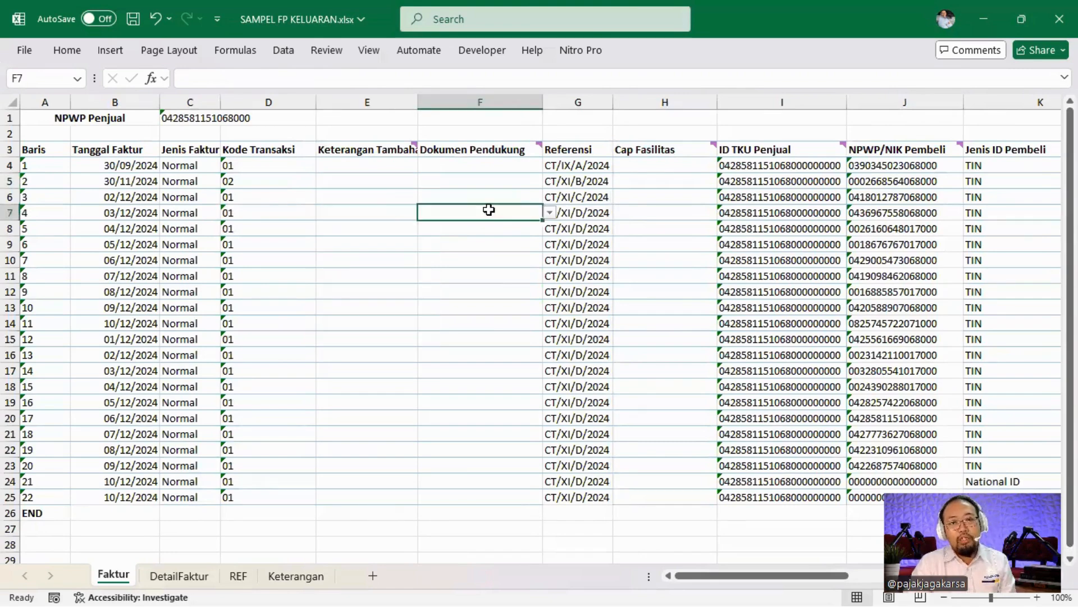
key(Down)
key(Down)
key(Down)
key(Down)
key(Down)
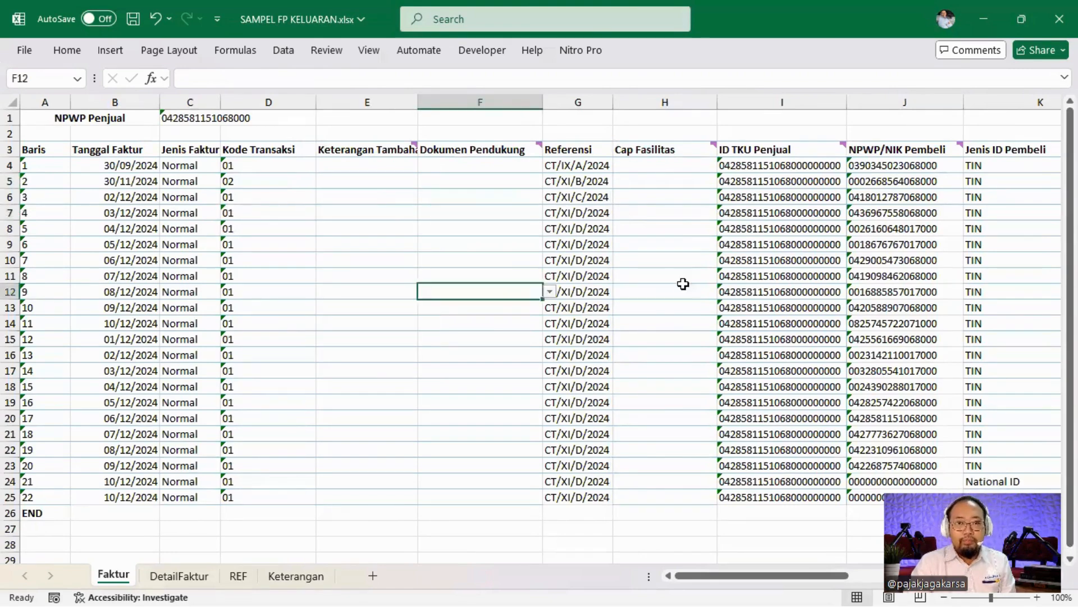
click(598, 203)
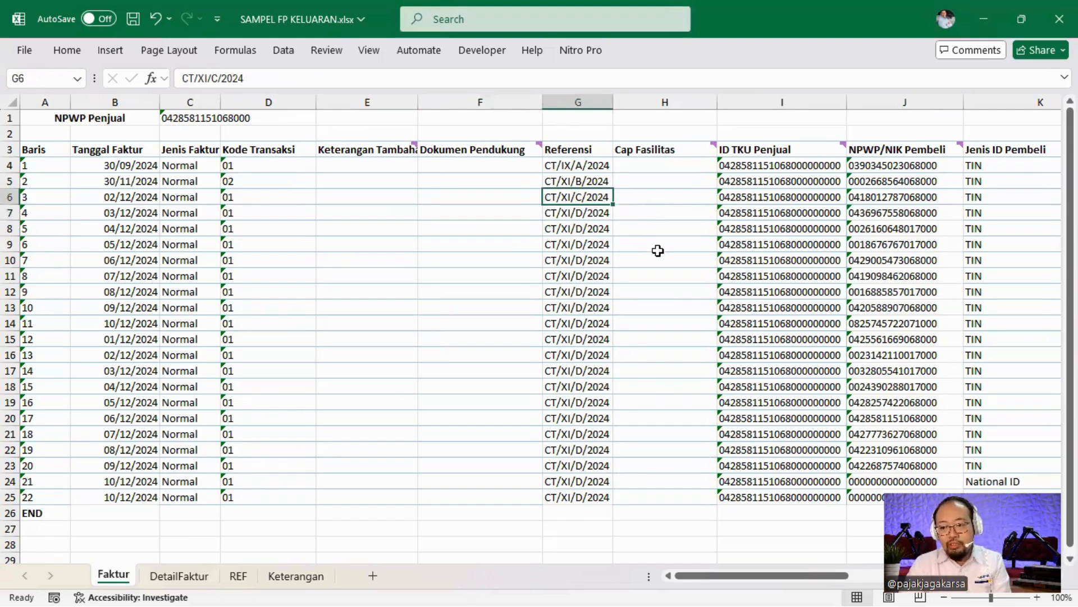
key(Right)
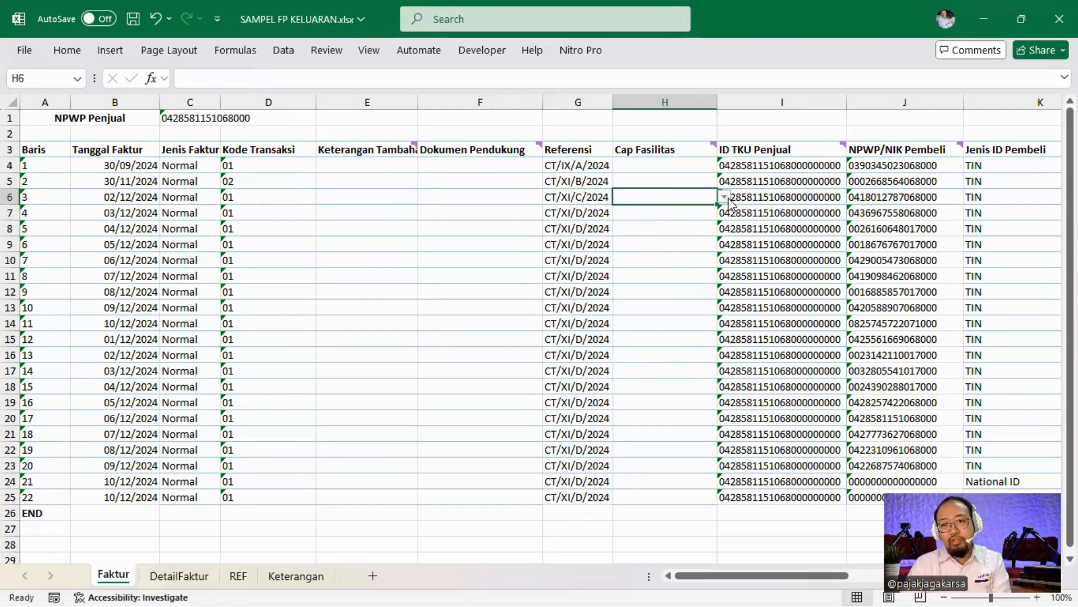
click(725, 197)
scroll(646, 314, down, 4)
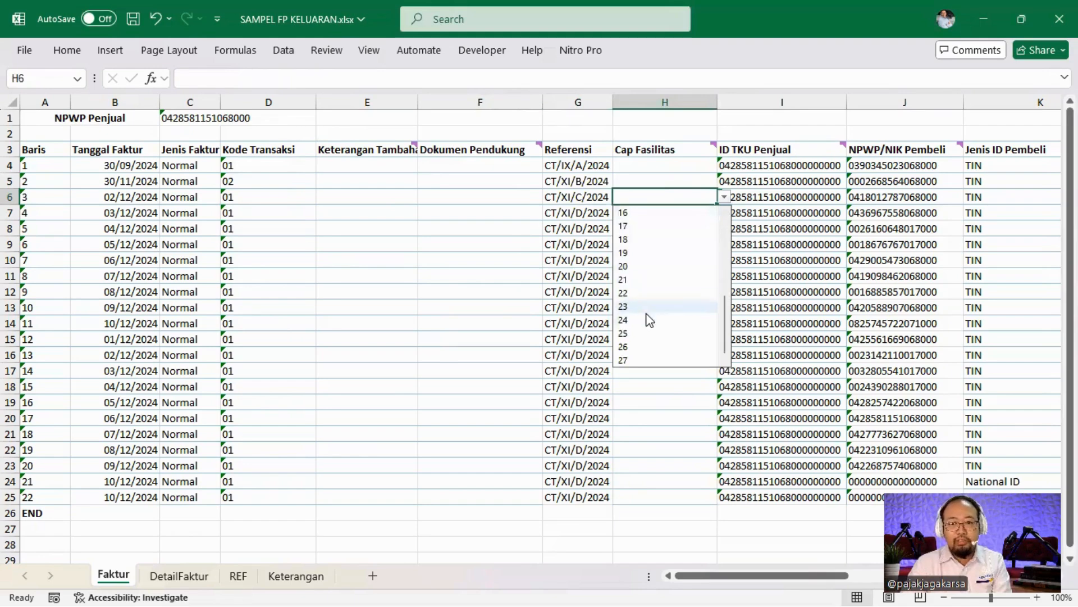
click(768, 277)
click(788, 177)
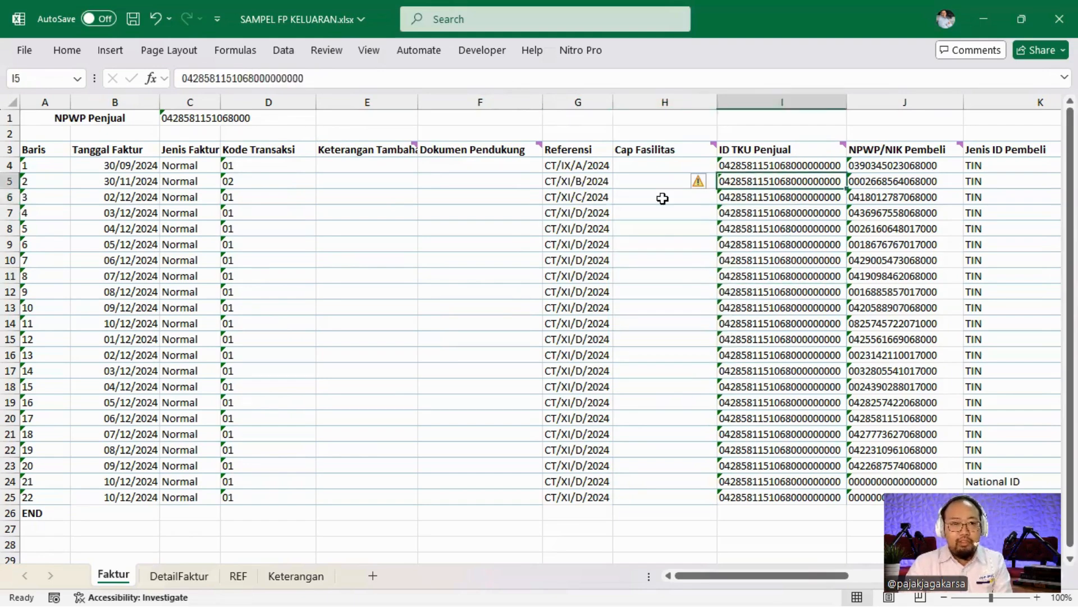
click(771, 160)
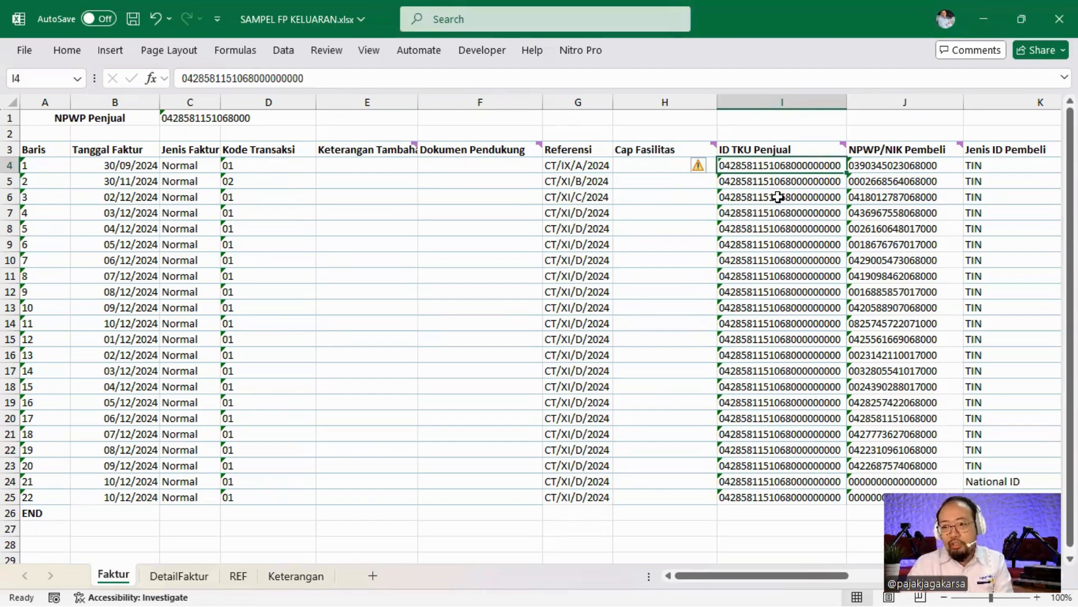
click(180, 116)
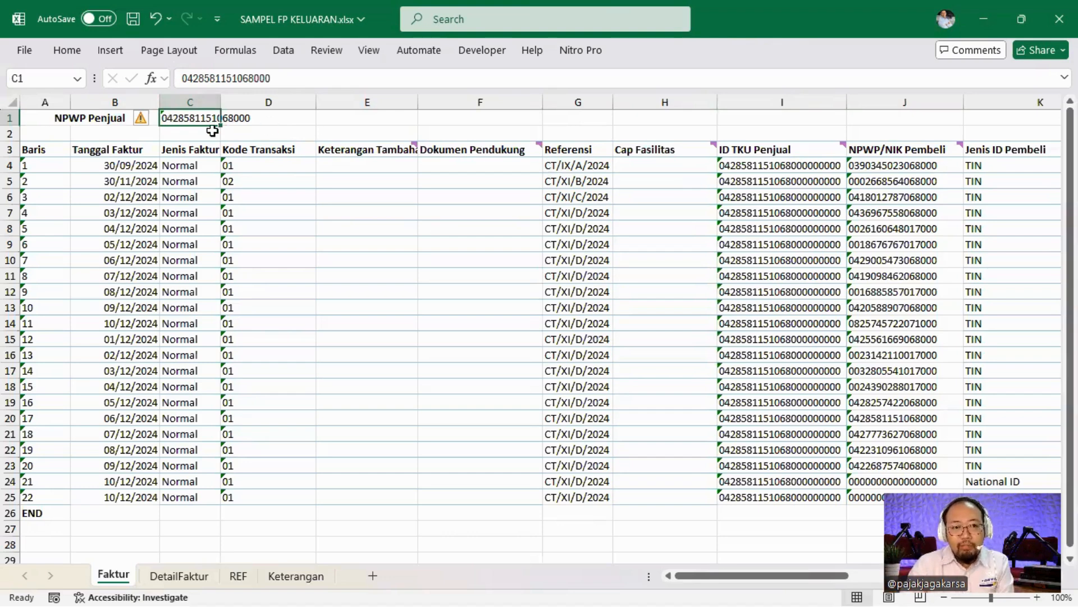
key(Down)
key(Down)
key(Right)
key(Right)
key(Right)
key(Right)
key(Right)
key(Right)
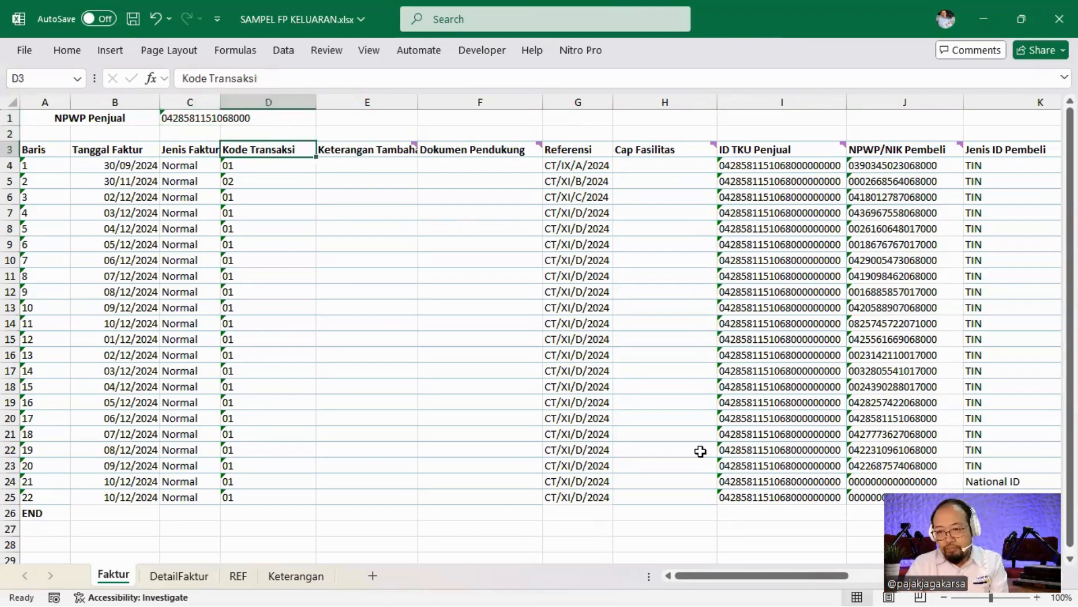
key(Right)
key(Right)
click(785, 262)
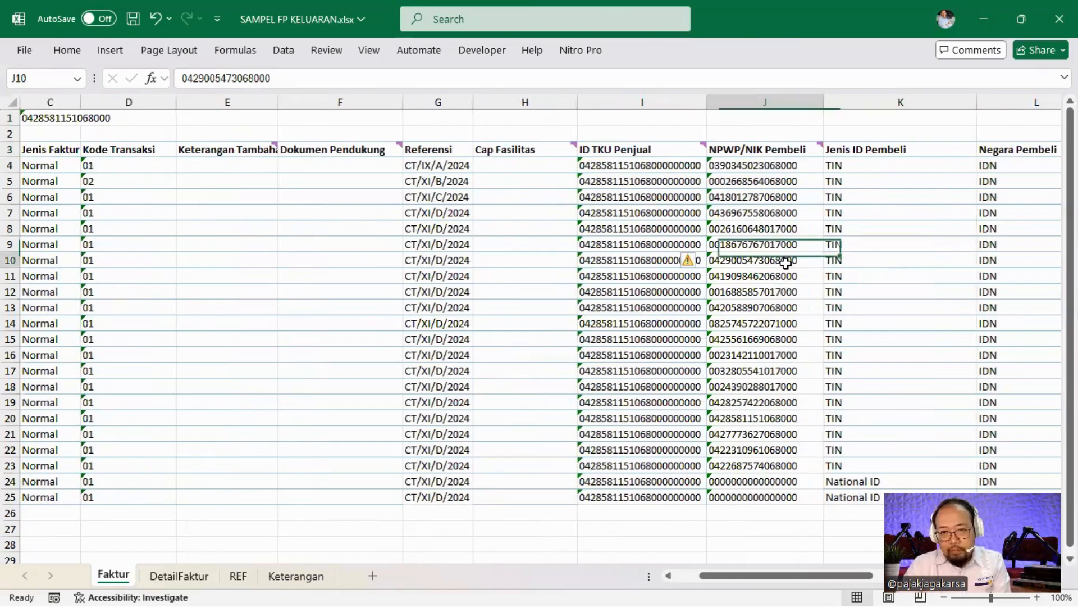
click(786, 167)
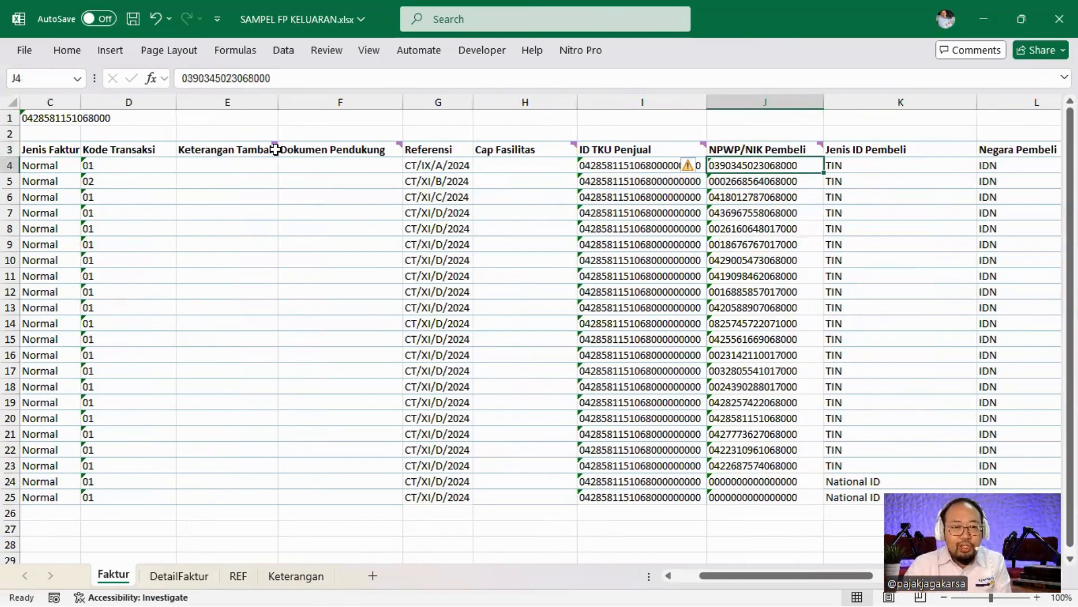
mouse_move(270, 144)
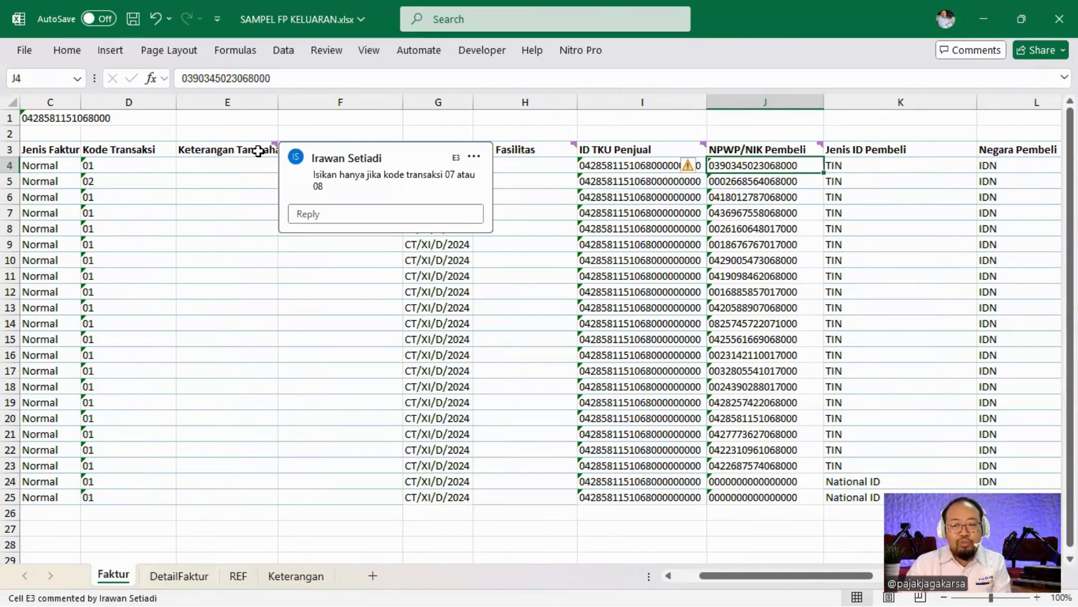
click(243, 180)
click(348, 148)
mouse_move(388, 137)
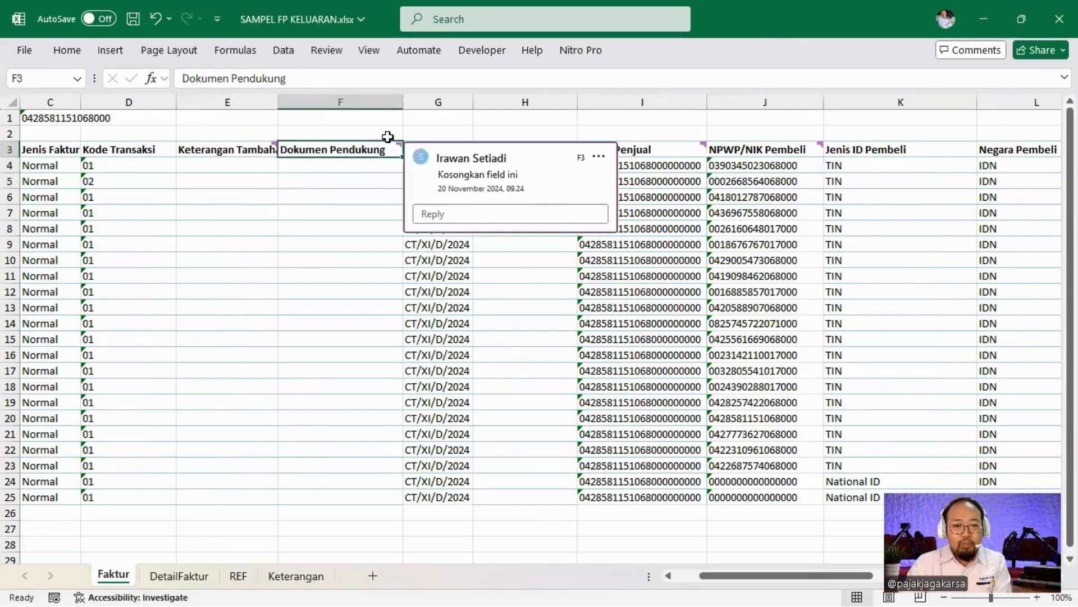
click(562, 149)
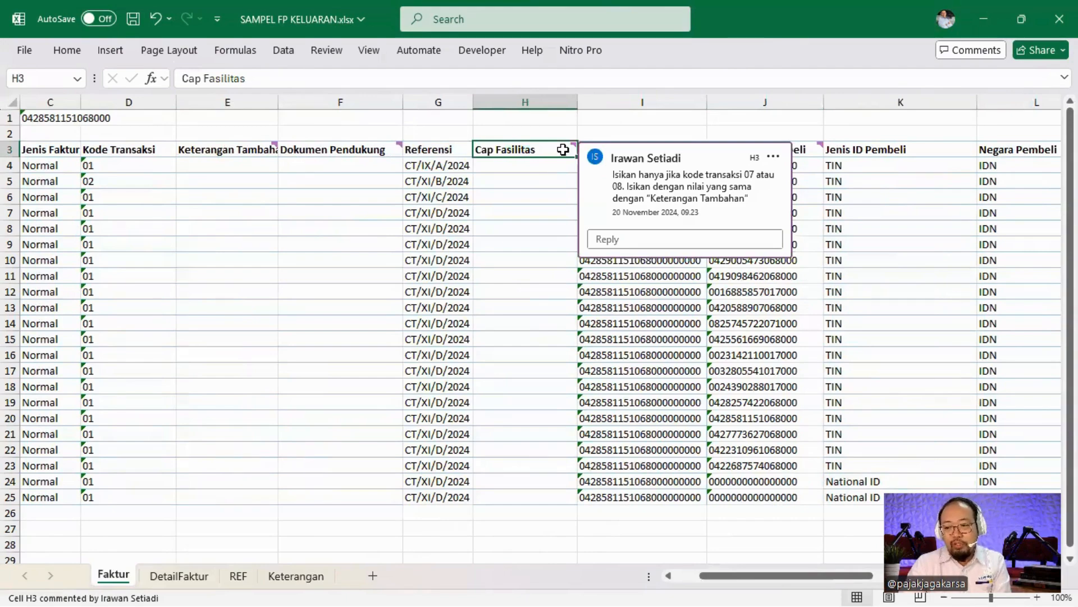
click(515, 181)
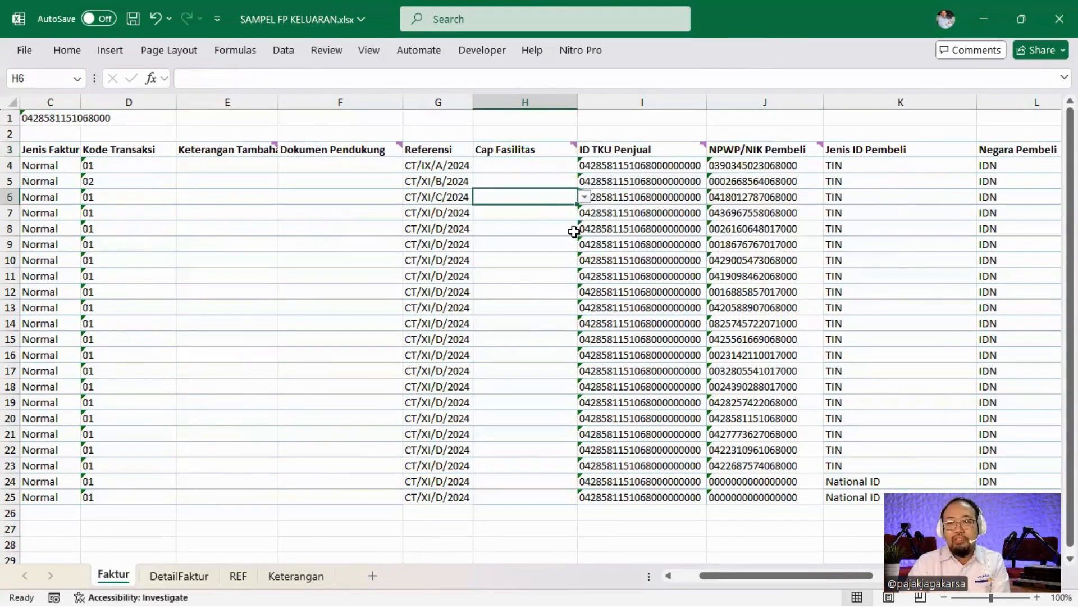
click(747, 149)
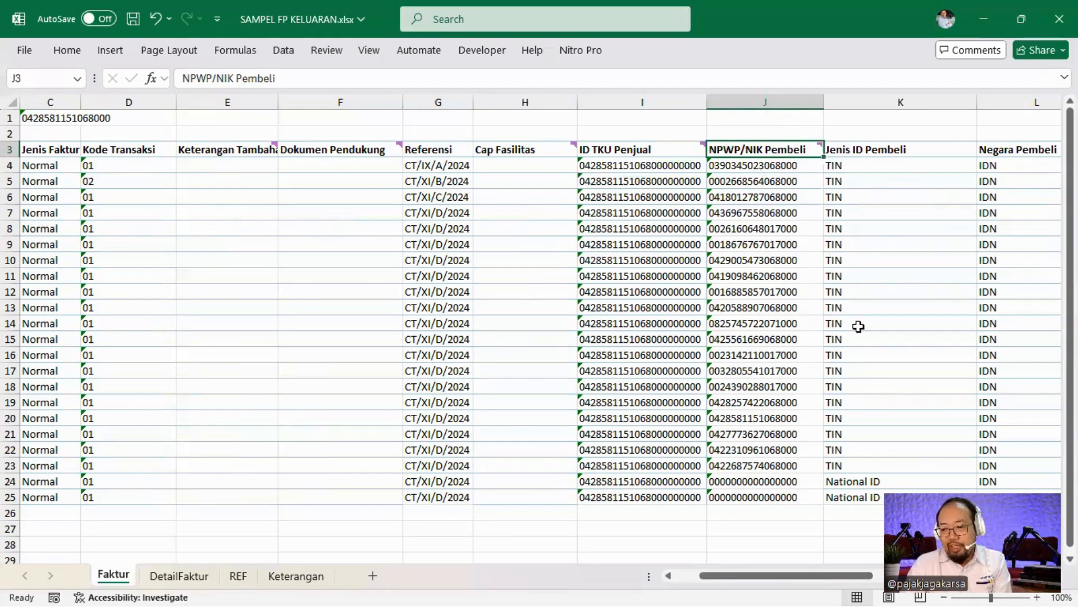
scroll(859, 326, down, 2)
click(796, 388)
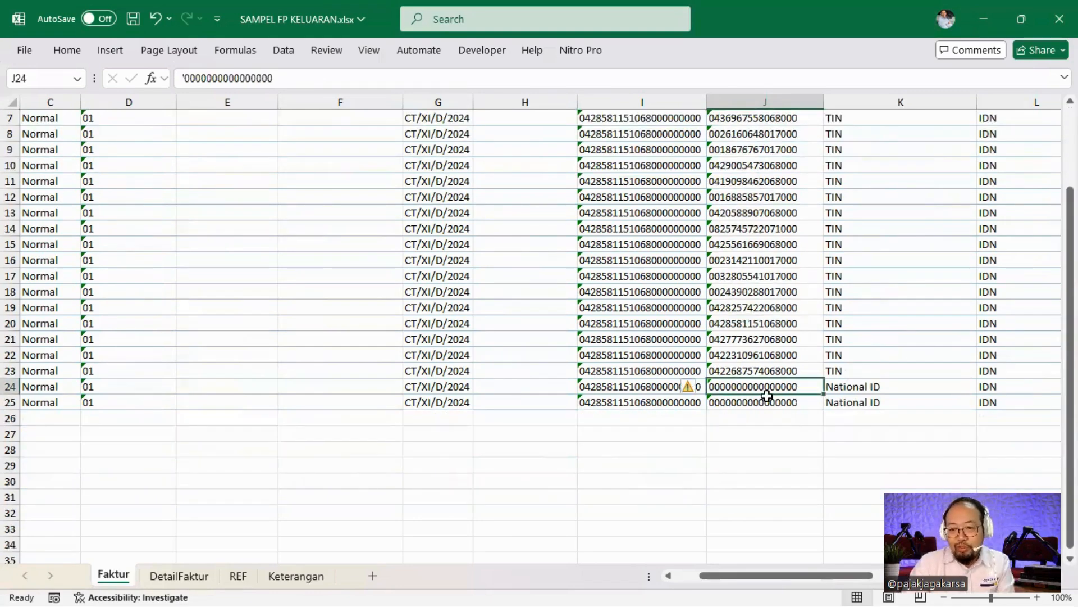
click(878, 389)
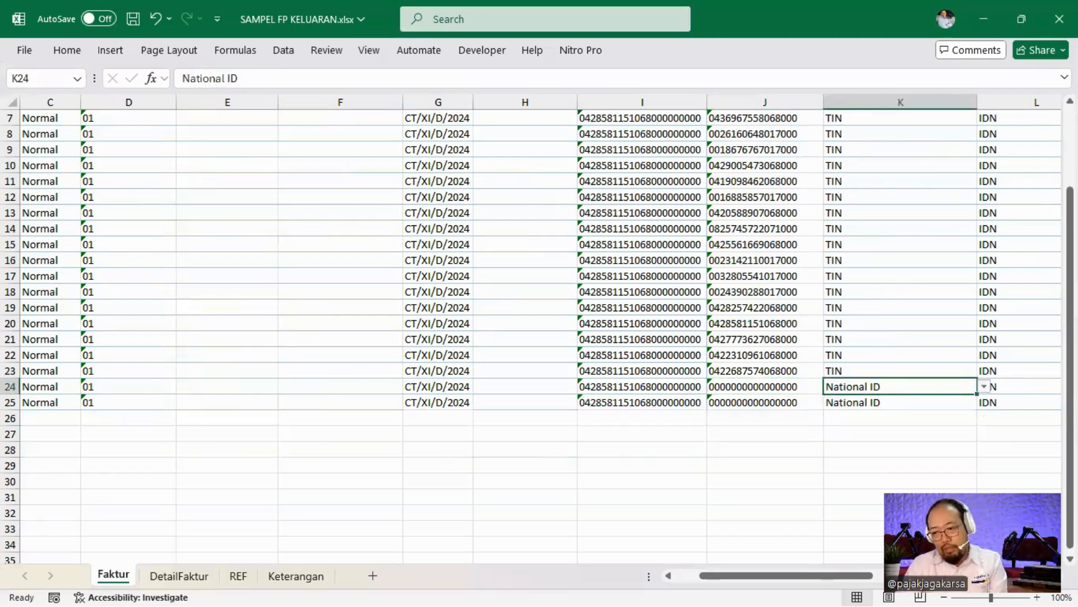
key(Right)
scroll(987, 325, up, 2)
scroll(977, 315, down, 2)
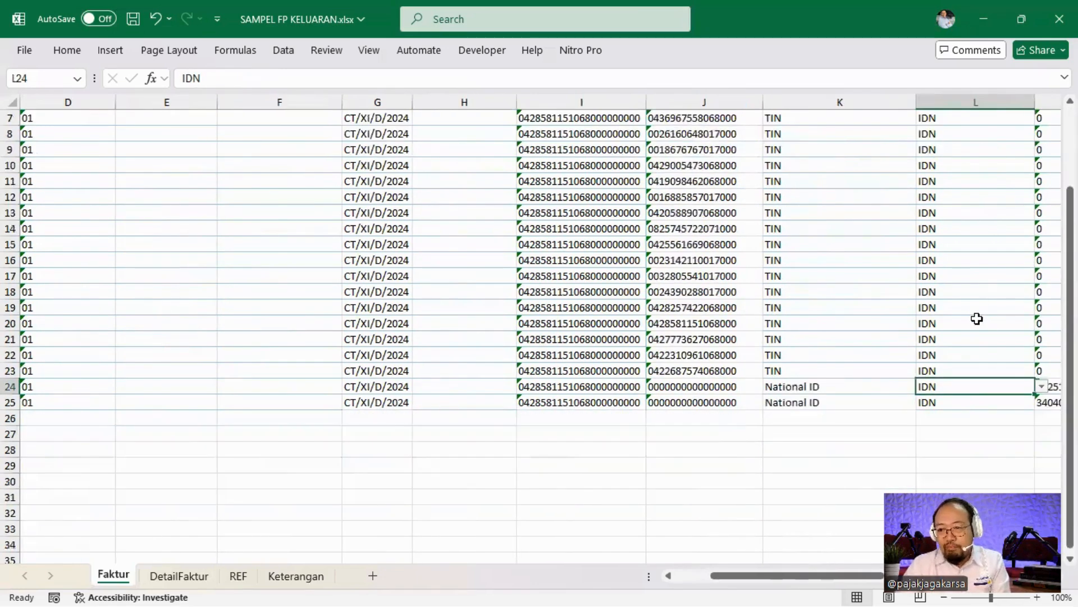
key(Right)
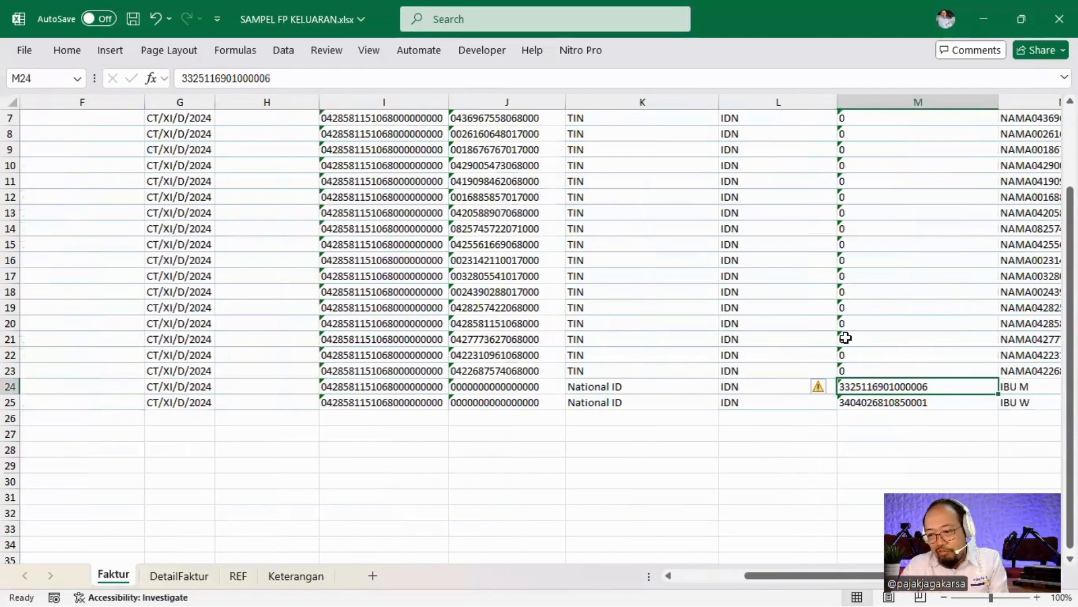
scroll(850, 308, up, 2)
scroll(858, 312, down, 1)
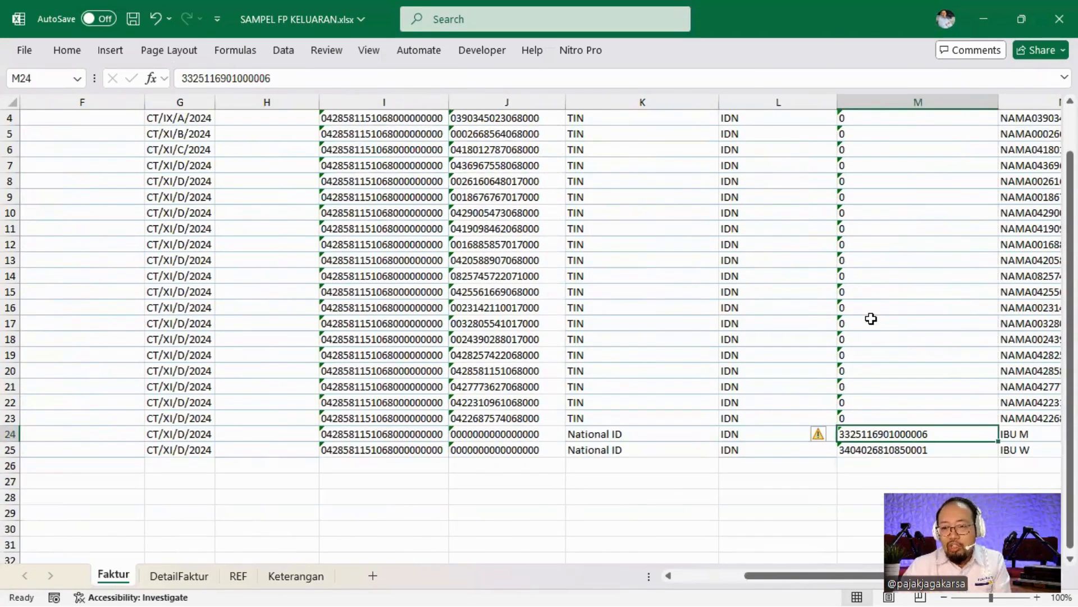
scroll(871, 315, up, 1)
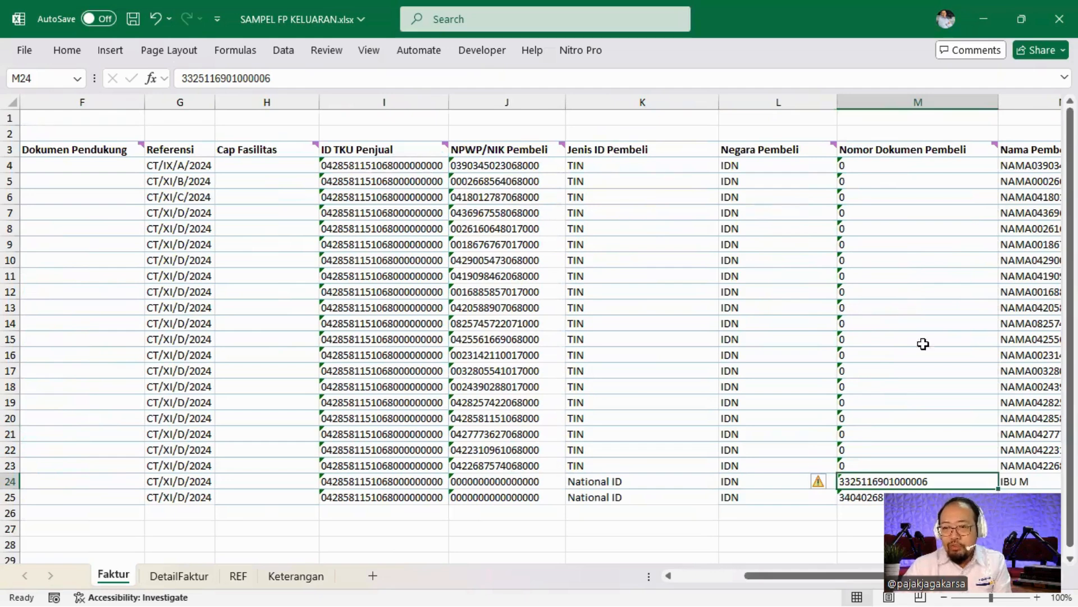
drag(888, 164, 894, 465)
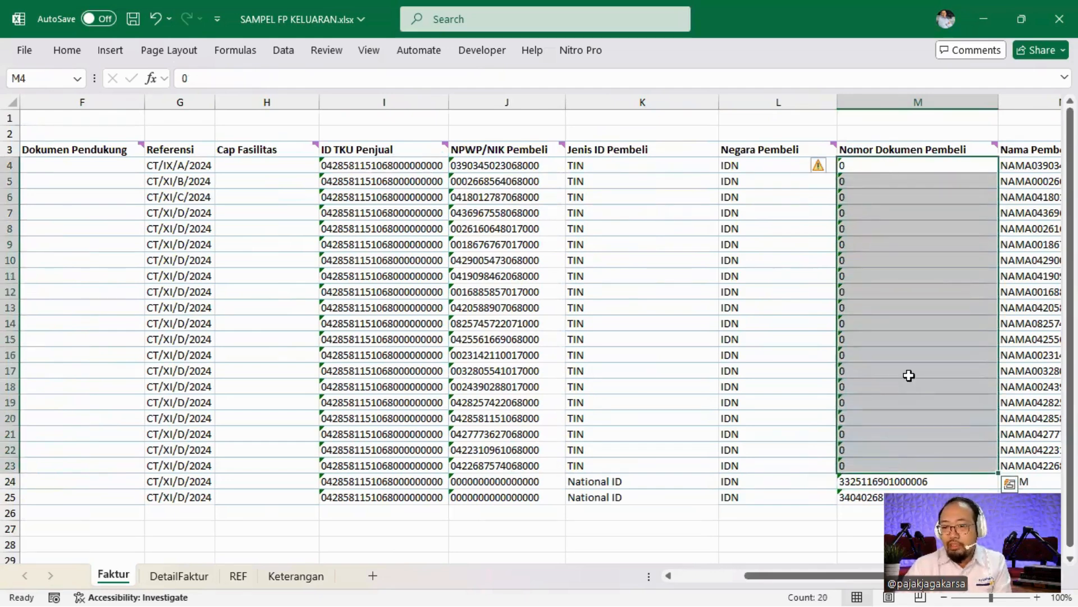
click(913, 274)
scroll(913, 277, down, 1)
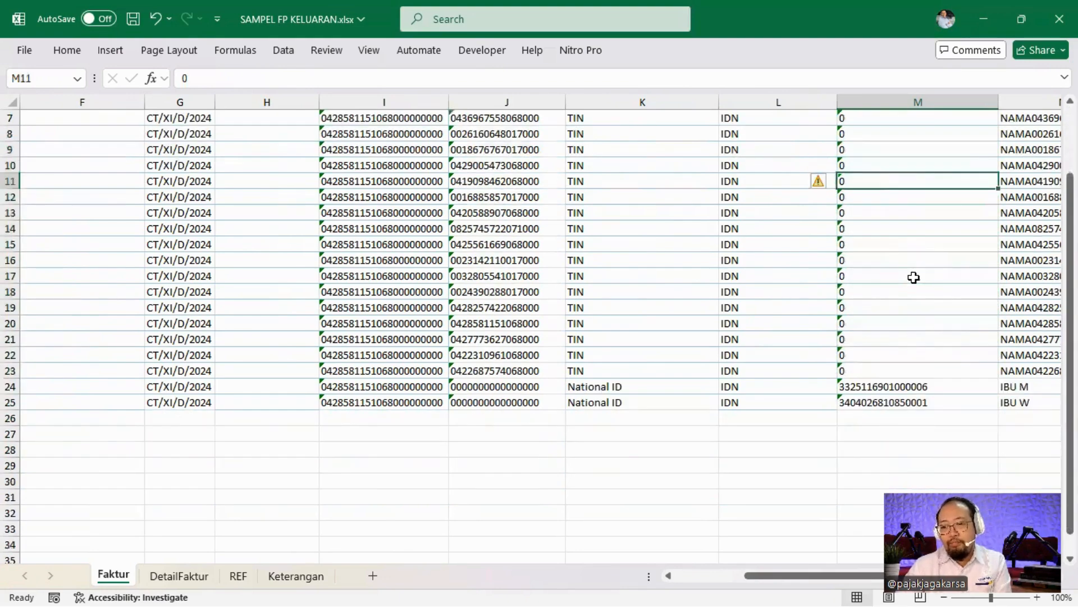
click(913, 386)
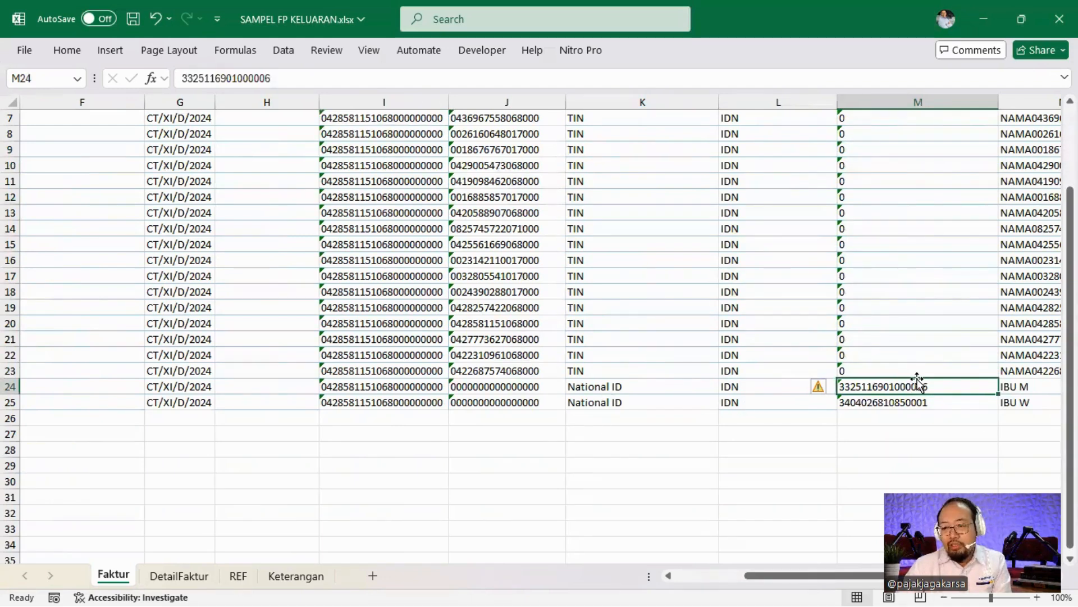
scroll(874, 379, up, 2)
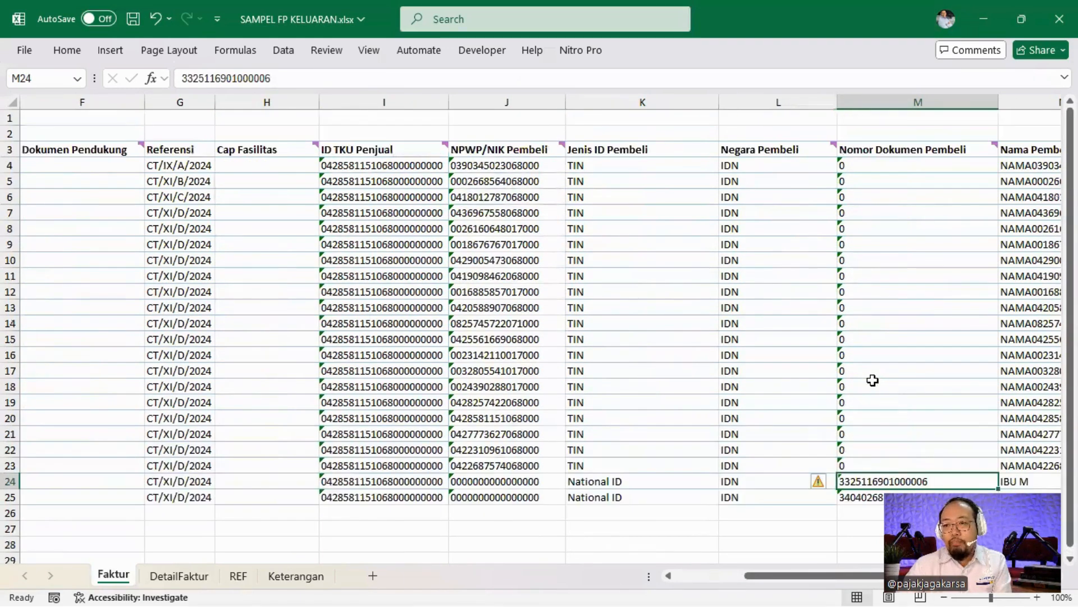
scroll(872, 380, down, 2)
key(Right)
key(Right)
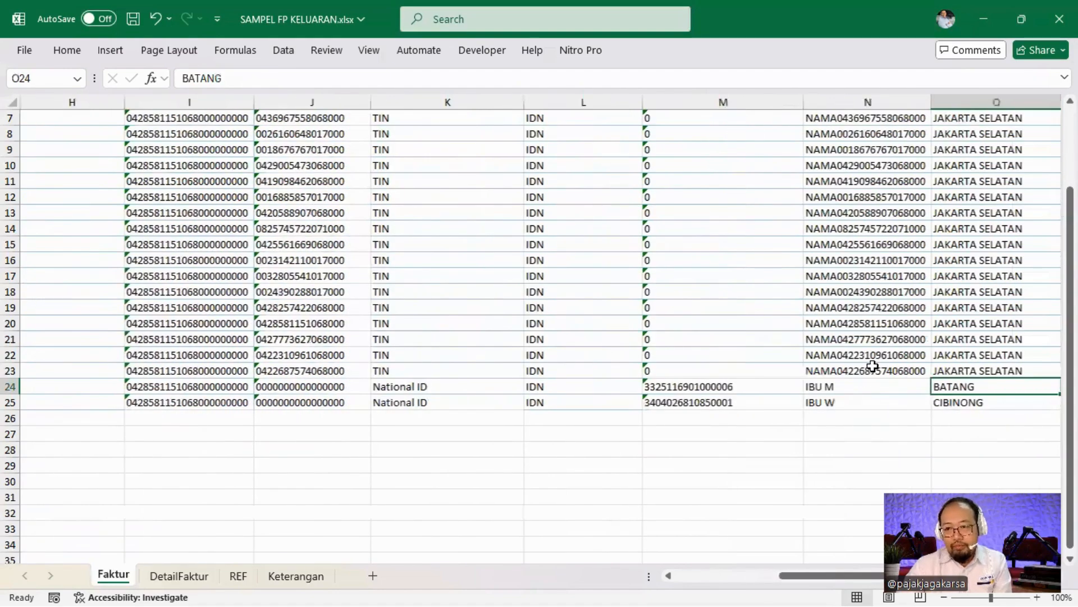
scroll(873, 366, up, 2)
click(844, 323)
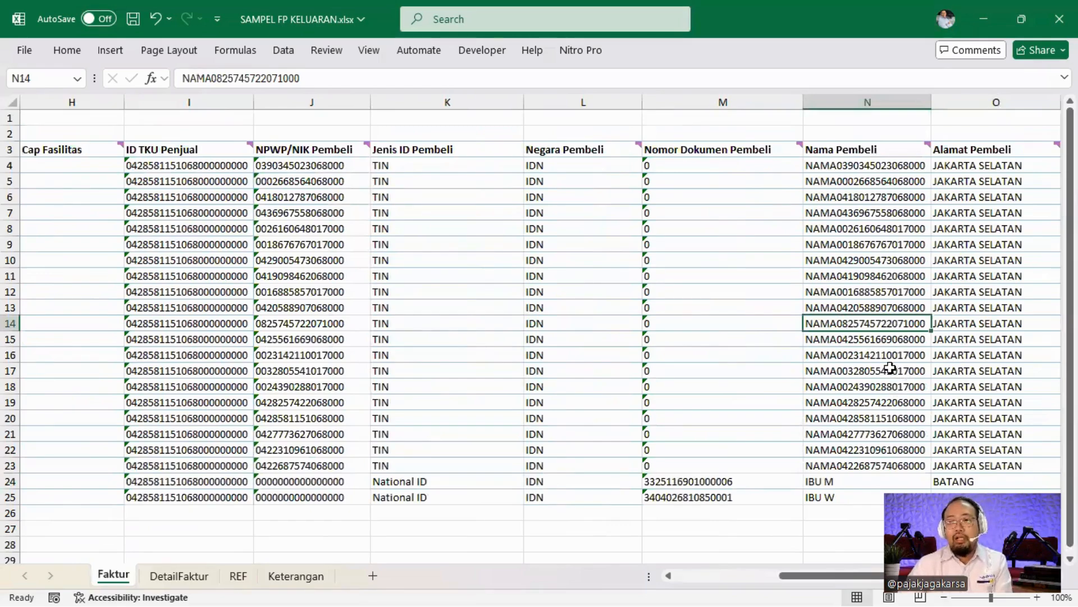
click(416, 258)
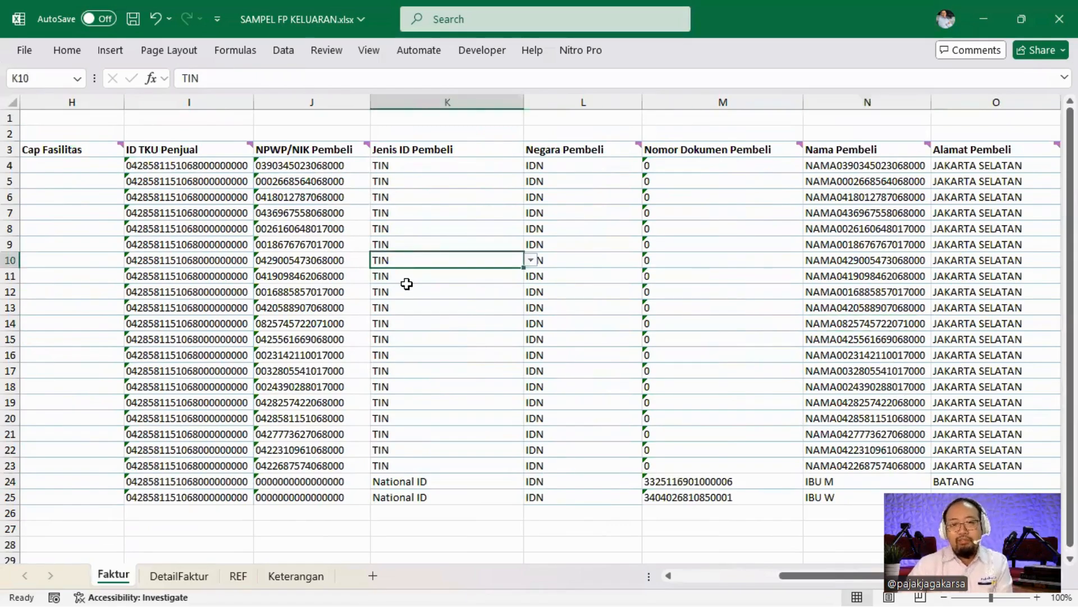
click(858, 306)
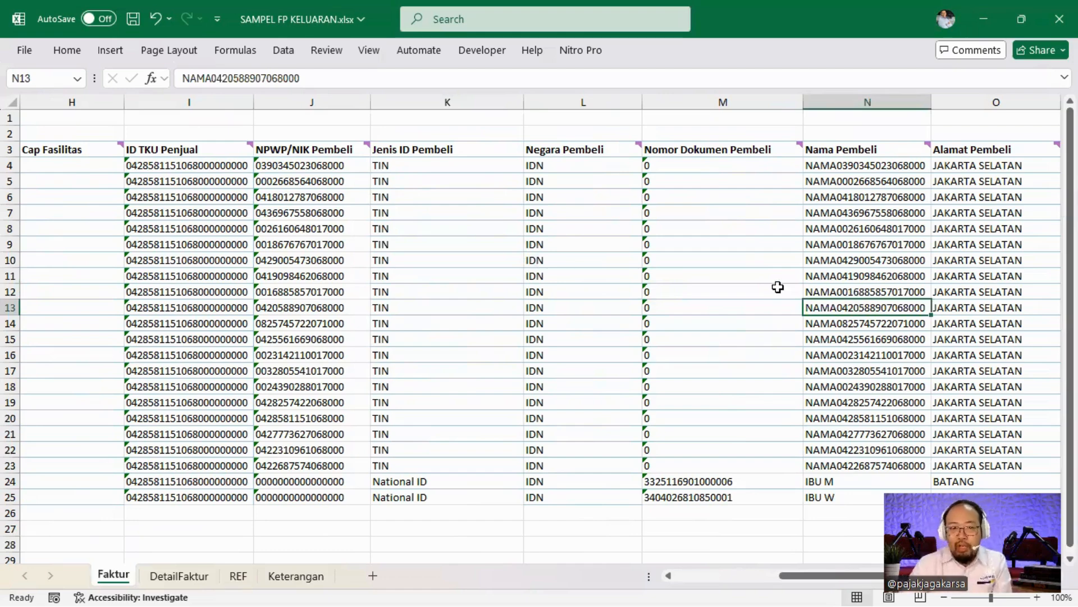
key(Right)
key(Right)
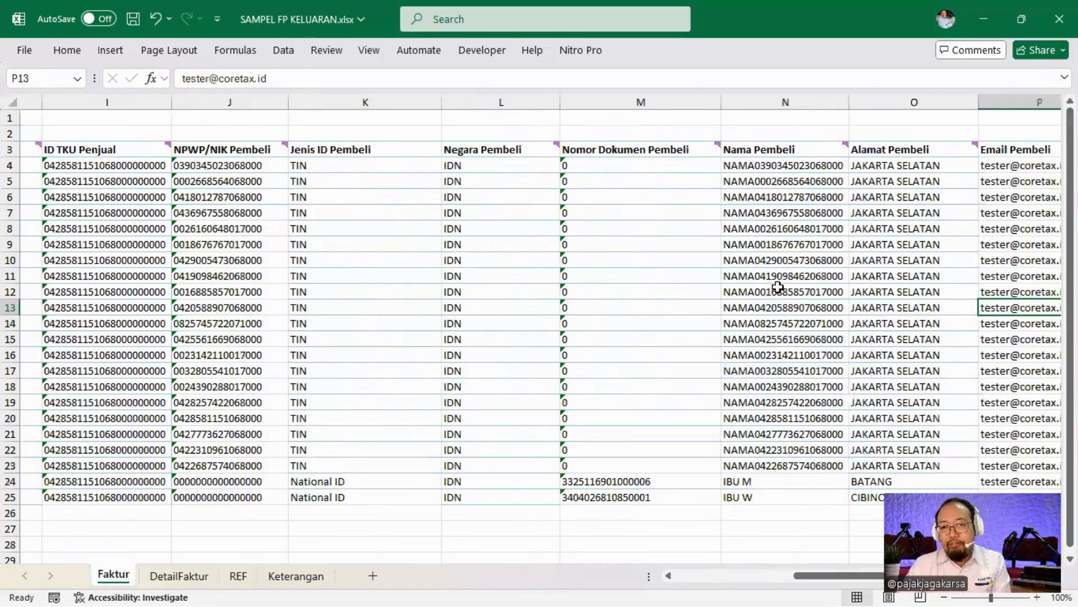
click(781, 303)
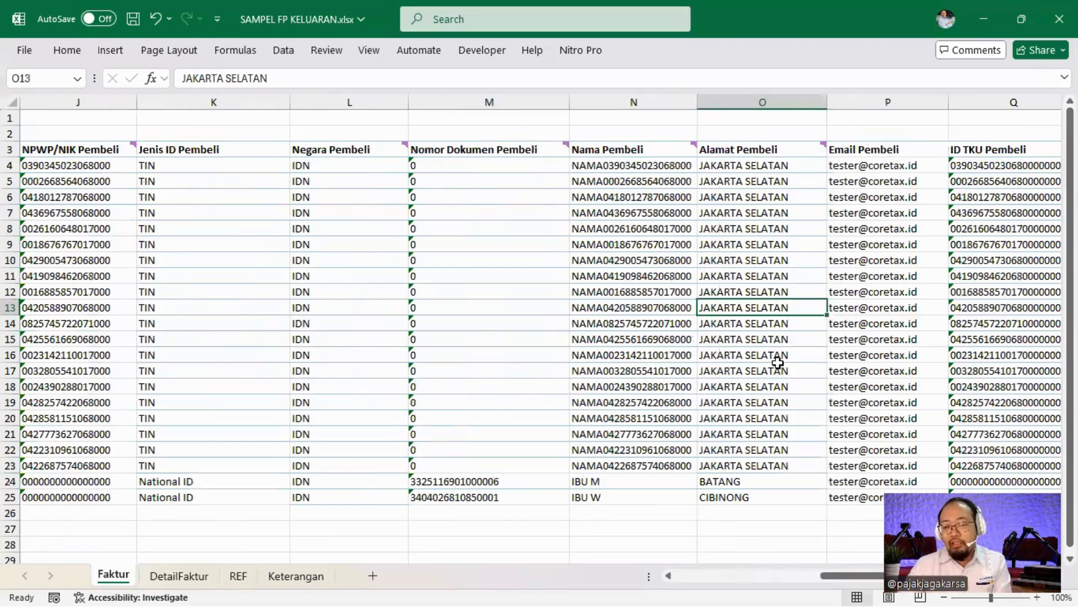
key(Right)
key(Right)
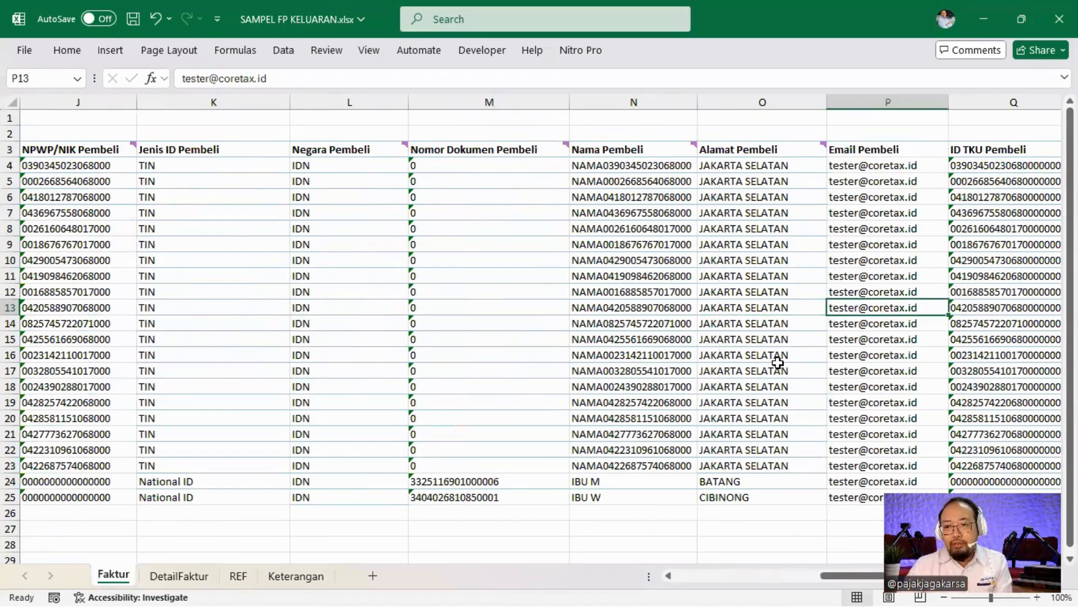
mouse_move(893, 155)
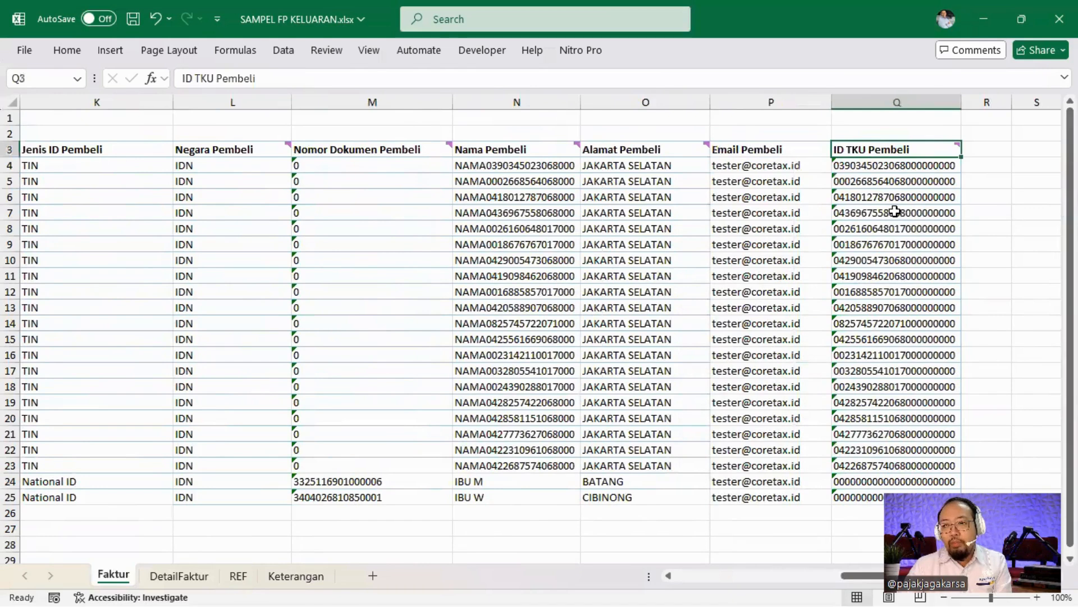
click(893, 242)
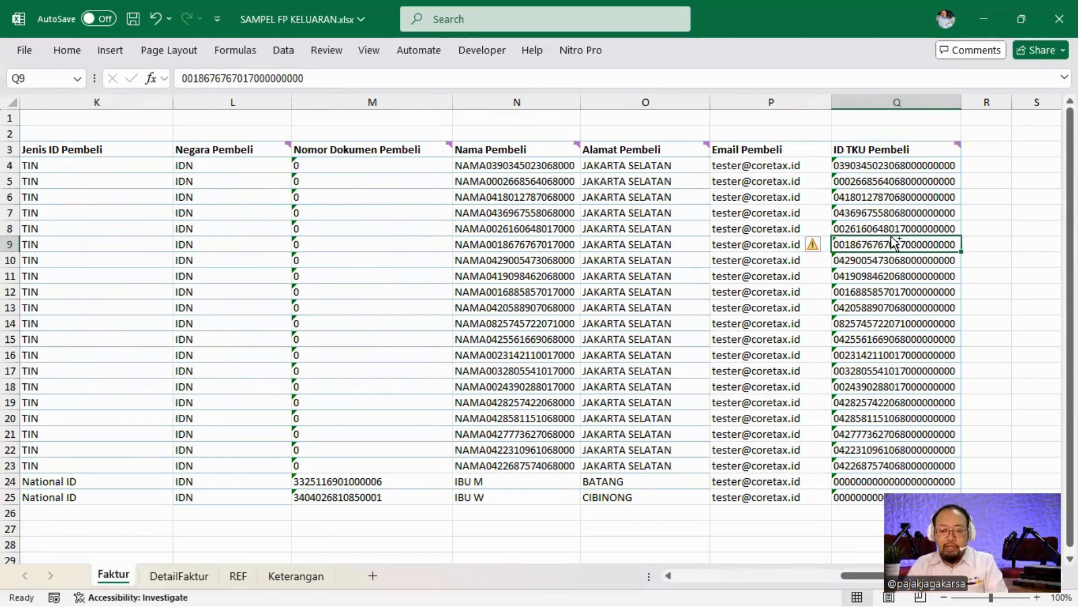
key(Left)
key(Left)
key(Left)
key(Left)
key(Left)
key(Left)
key(Left)
key(Left)
key(Left)
key(Left)
key(Left)
key(Left)
key(Left)
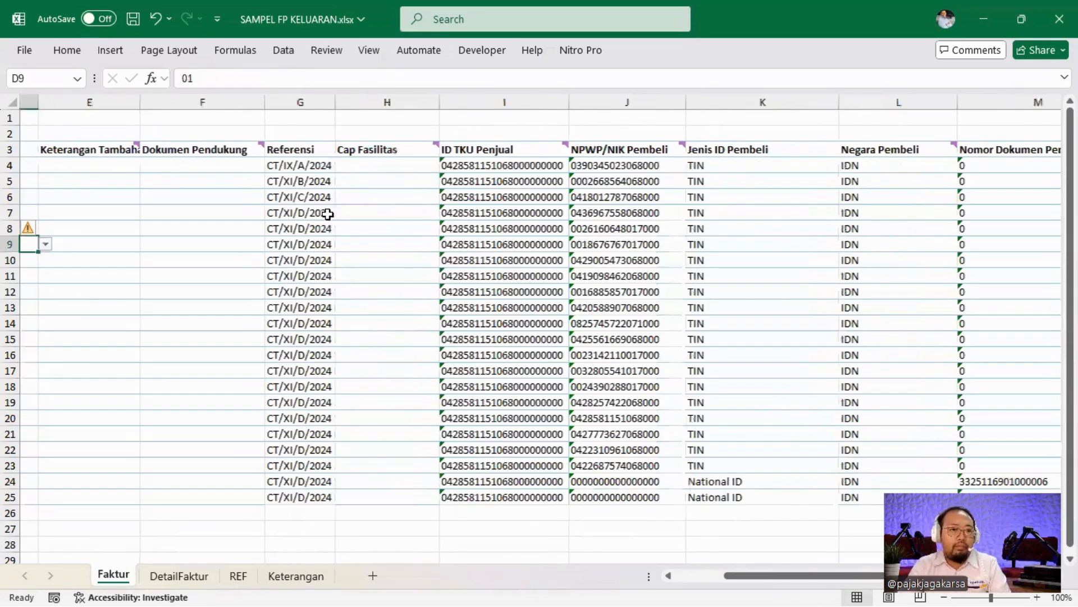
key(Left)
key(Left)
key(Left)
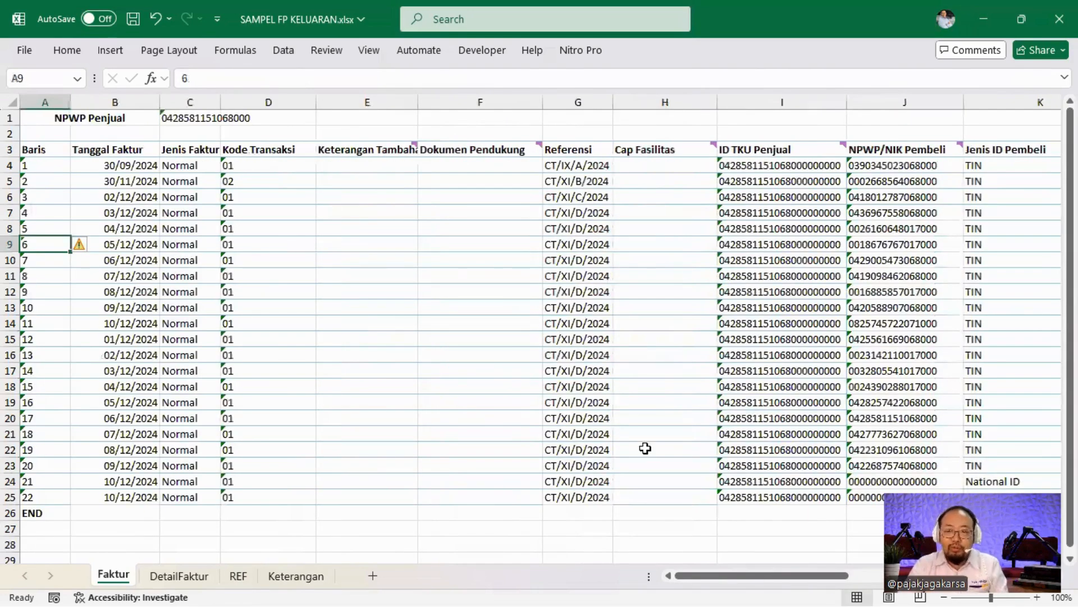
Dismiss the XML export options without exporting and minimize the SAMPEL FP KELUARAN window.
click(990, 16)
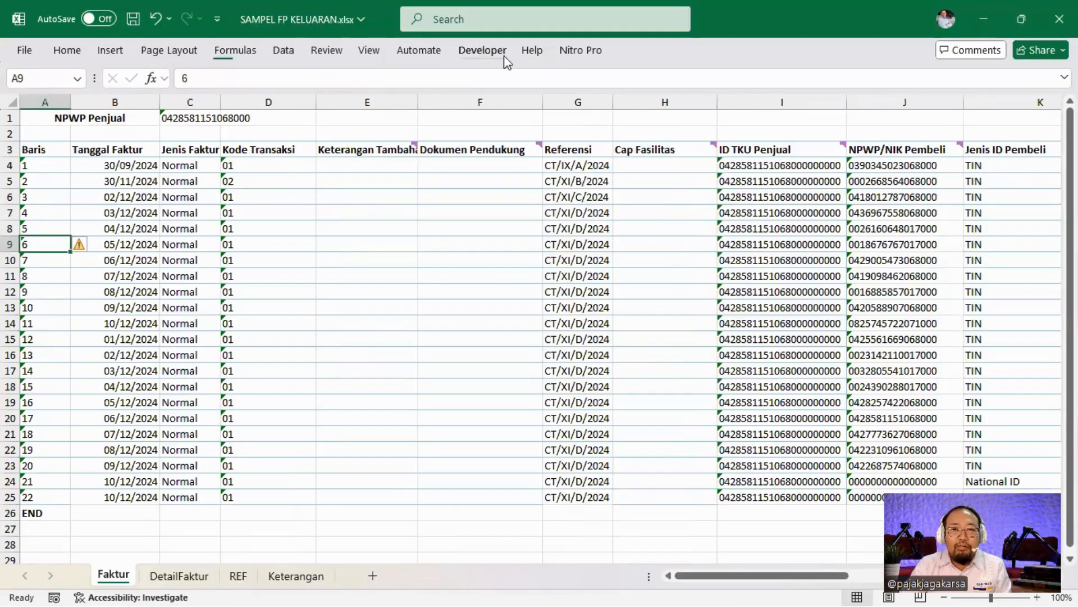
click(477, 50)
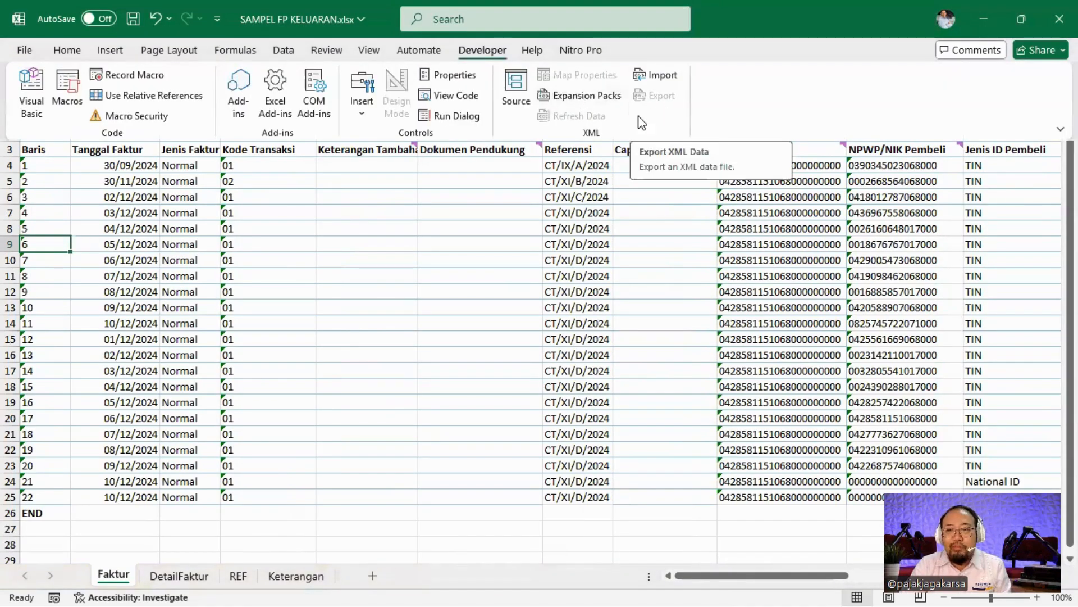
click(980, 21)
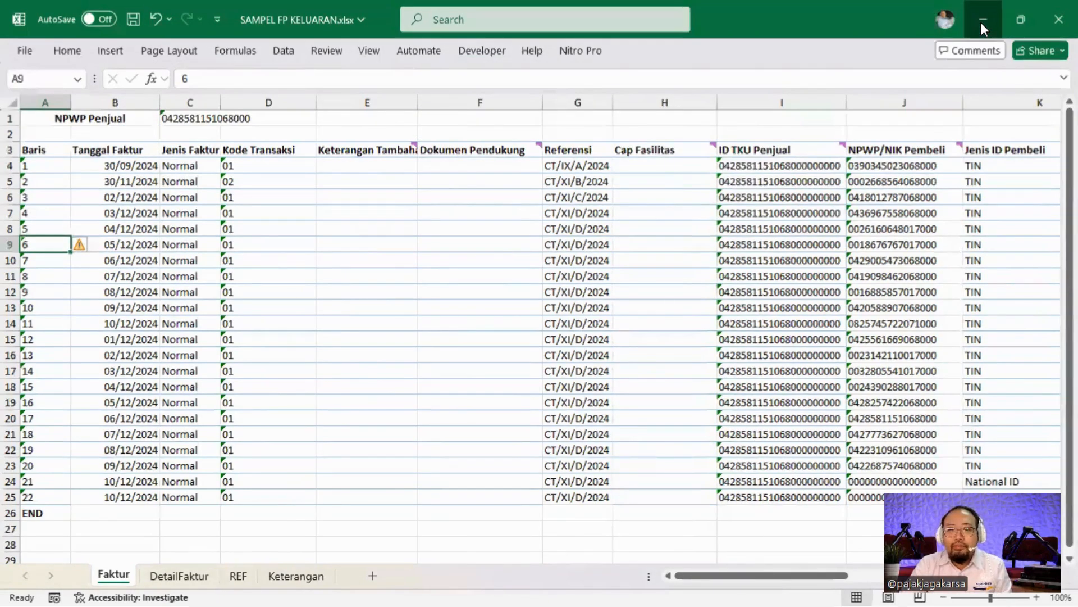
click(981, 22)
Launch Converter.Efaktur.Coretax.exe from Converter Faktur, allowing it via More info > Run anyway.
click(530, 46)
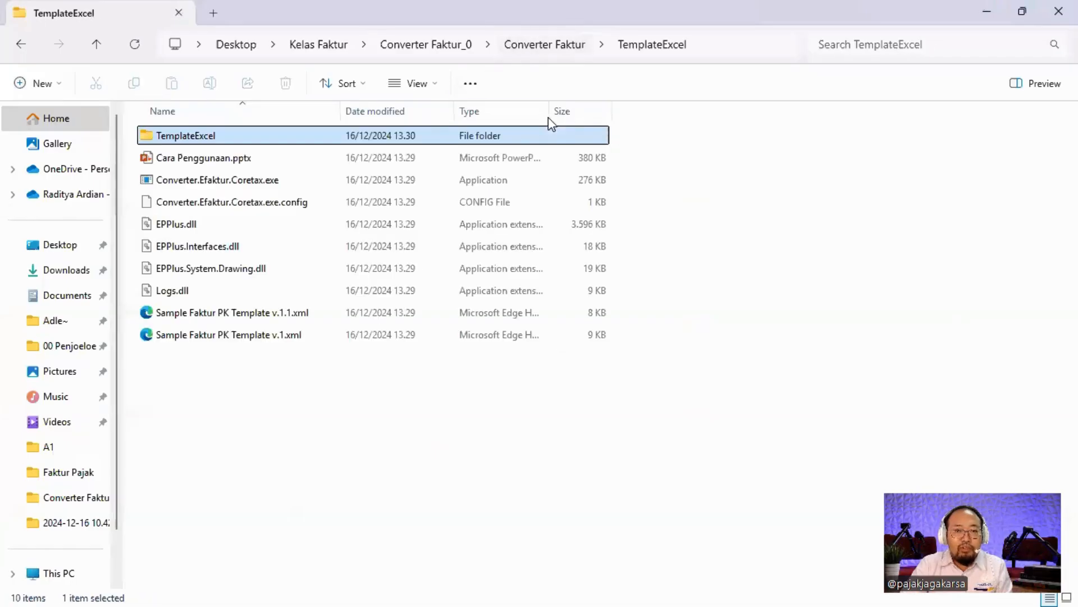
double_click(251, 187)
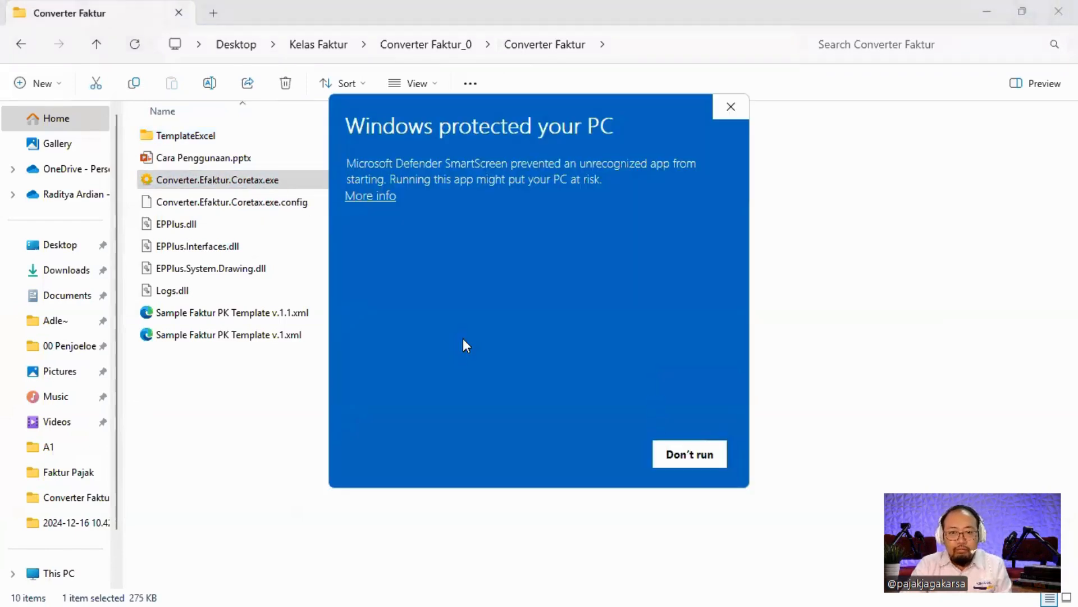
click(365, 201)
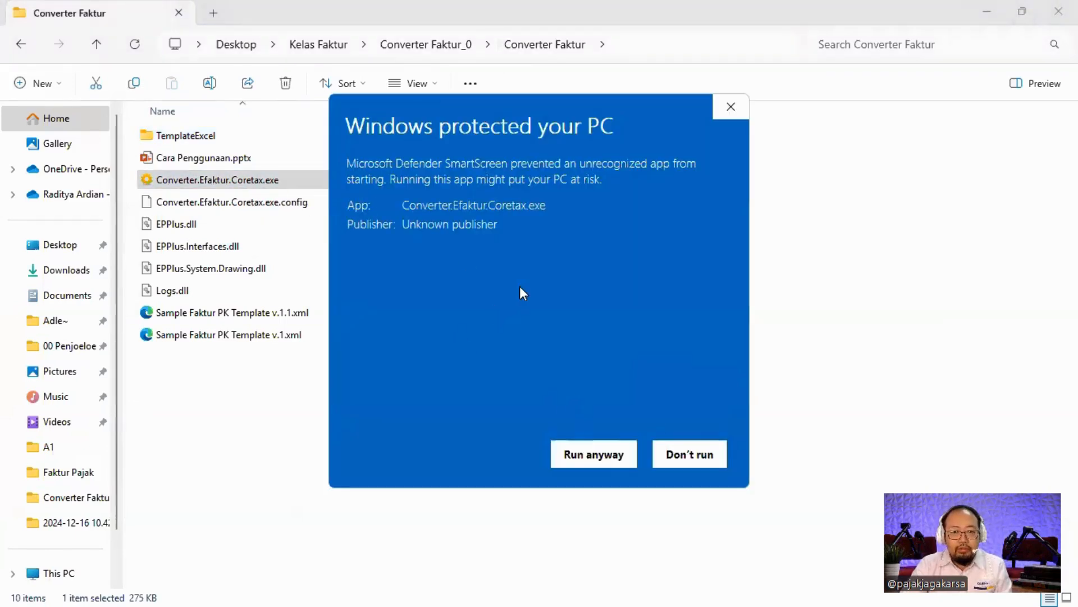
click(590, 453)
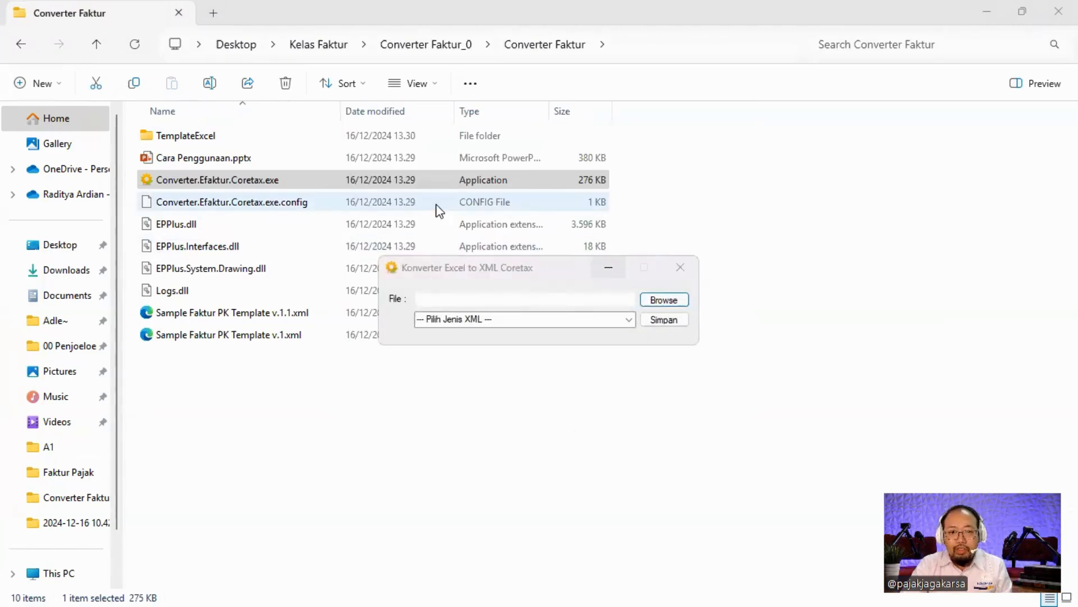
Browse toward the Kelas Faktur folder, cancel the file picker, and return to Excel.
click(663, 300)
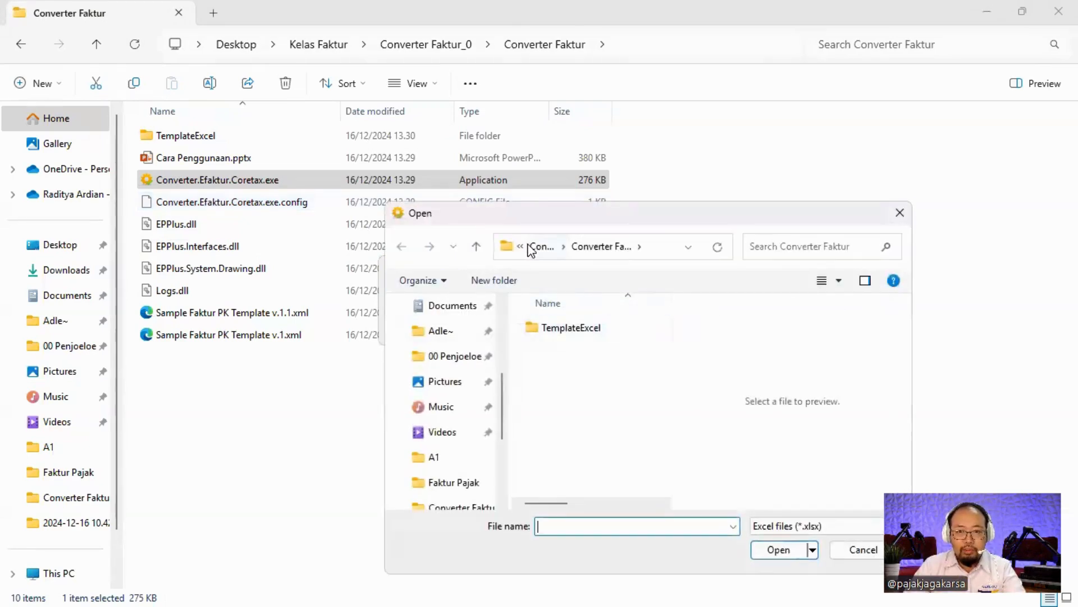
click(531, 247)
click(539, 247)
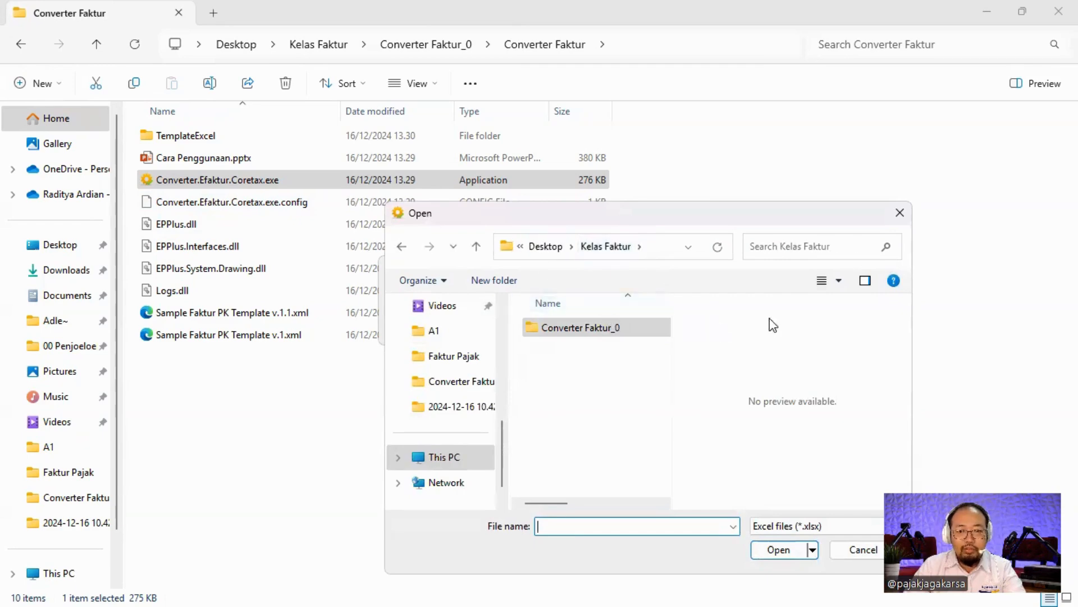
click(863, 550)
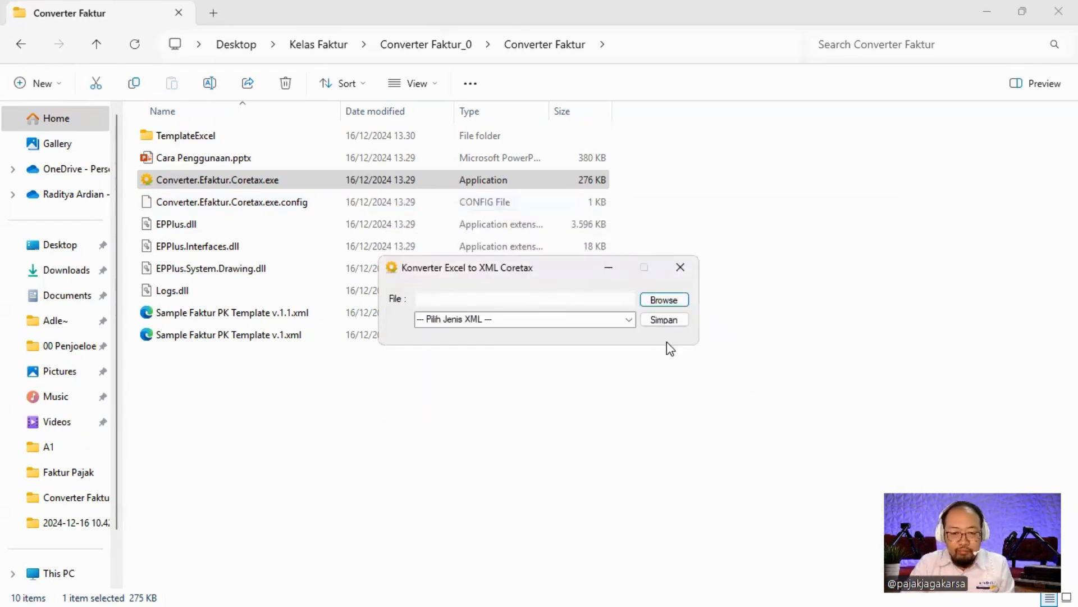
key(alt+Tab)
key(alt+Tab)
key(alt+Tab)
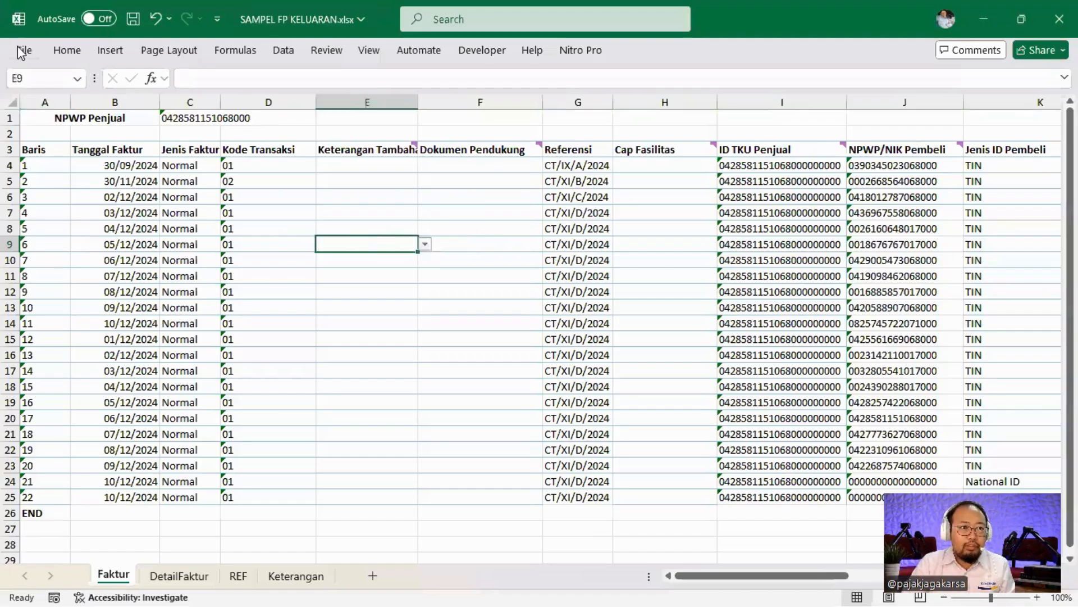
Save As SAMPEL FP KELUARAN.xlsx into the Desktop\Kelas Faktur folder.
click(22, 52)
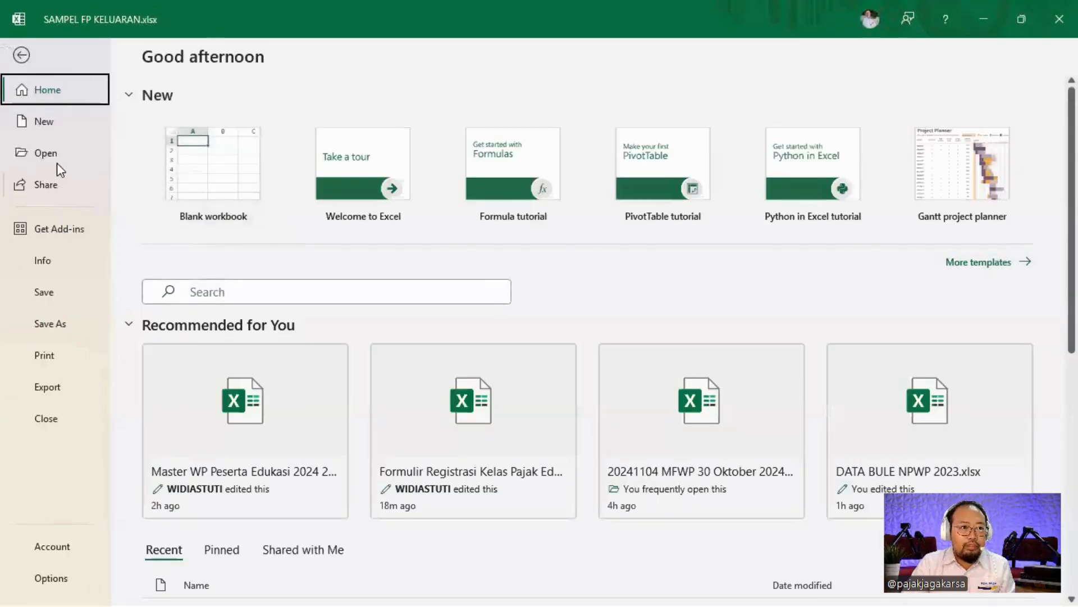
click(51, 324)
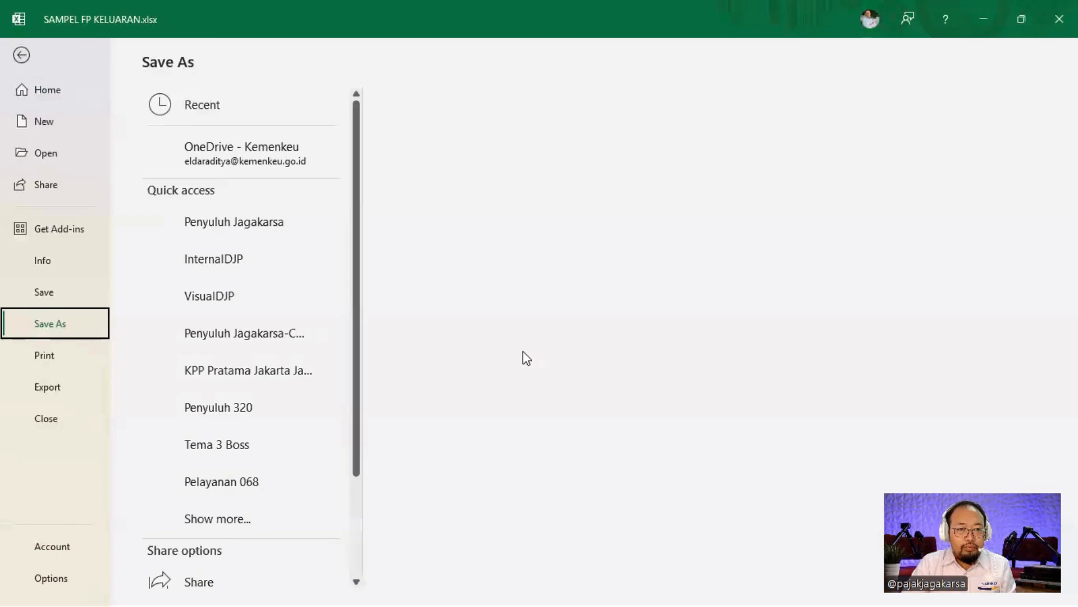
scroll(243, 451, down, 3)
click(219, 579)
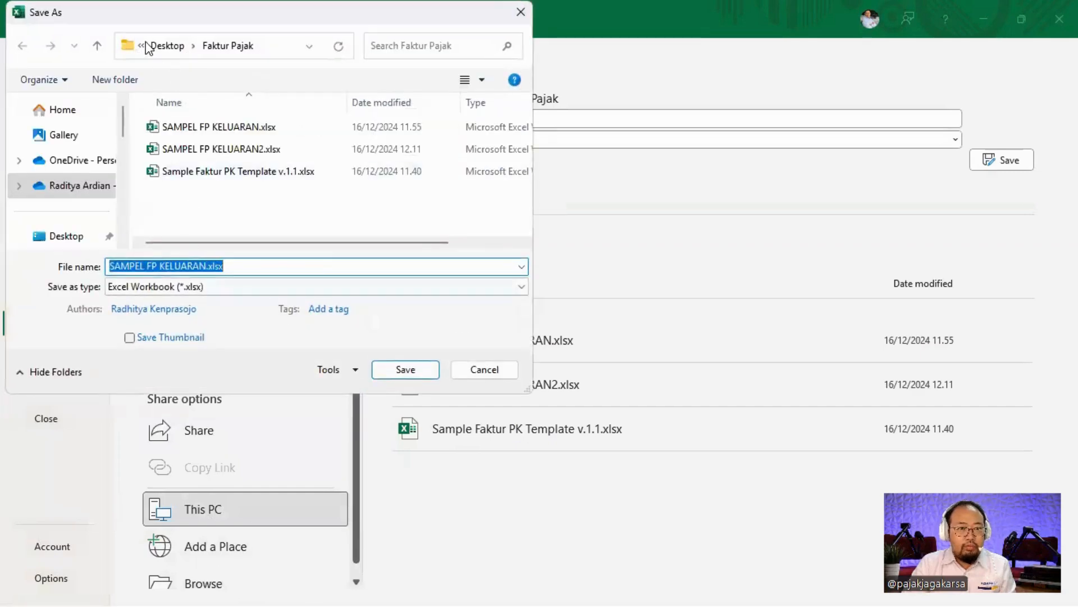
click(161, 51)
double_click(185, 214)
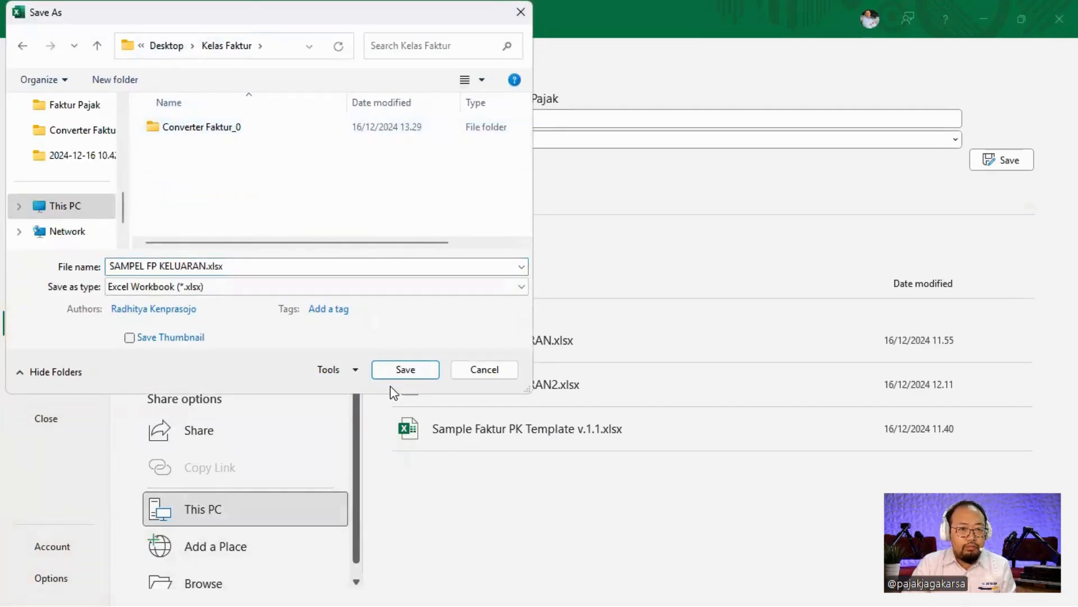
click(272, 267)
click(408, 373)
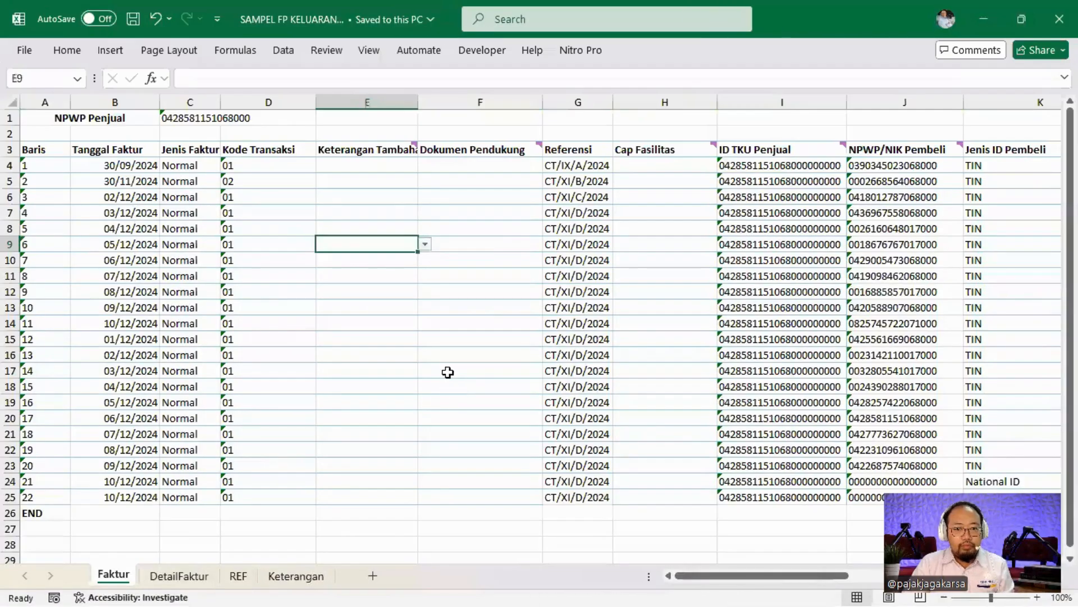
click(448, 372)
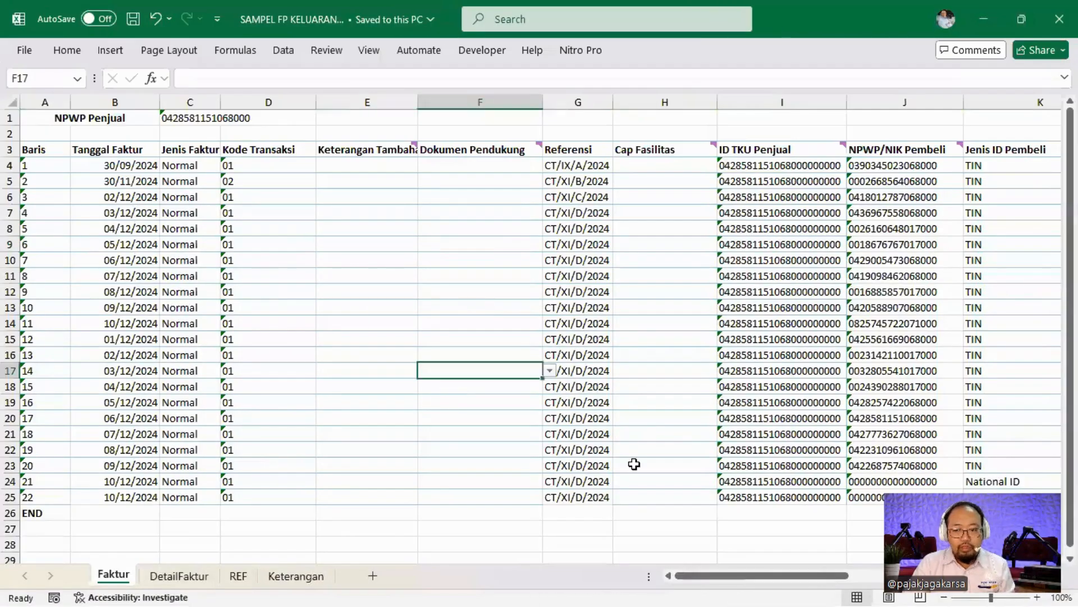
Load Kelas Faktur\SAMPEL FP KELUARAN.xlsx into the Excel-to-XML converter.
key(alt+Tab)
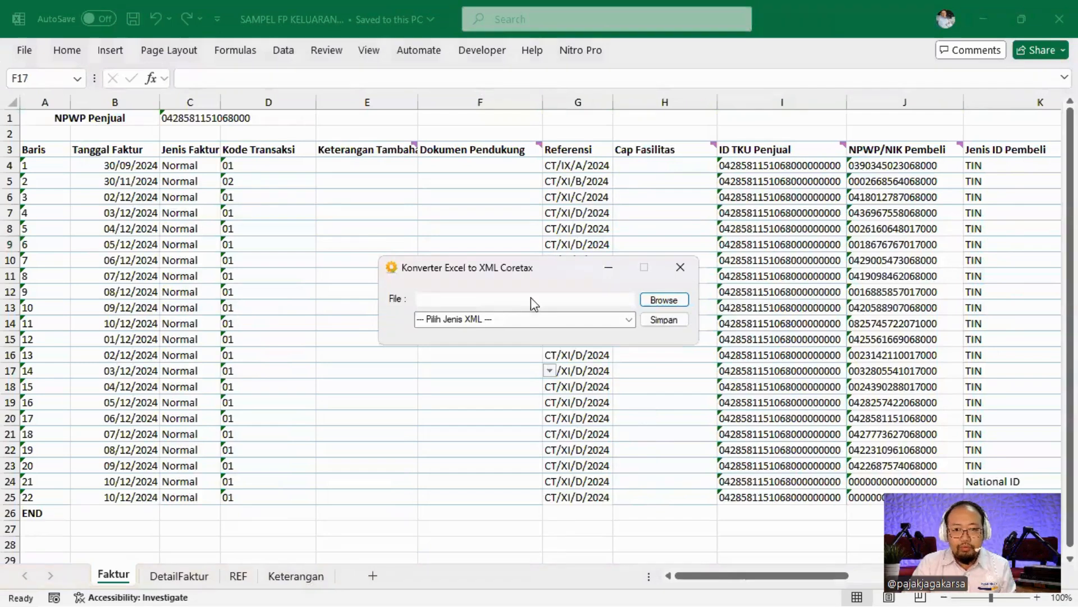
click(664, 299)
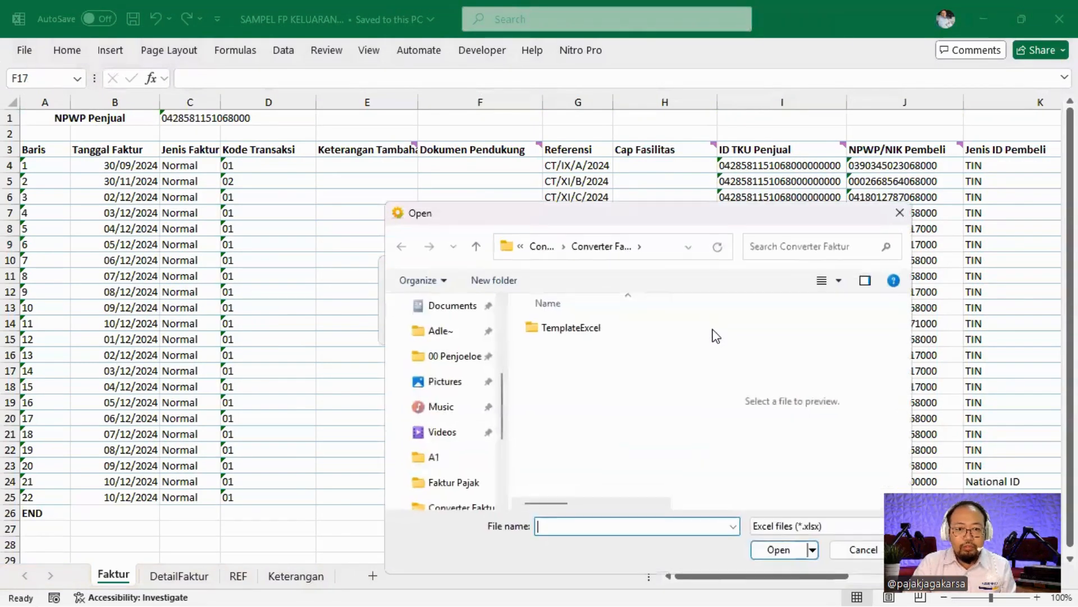
click(541, 246)
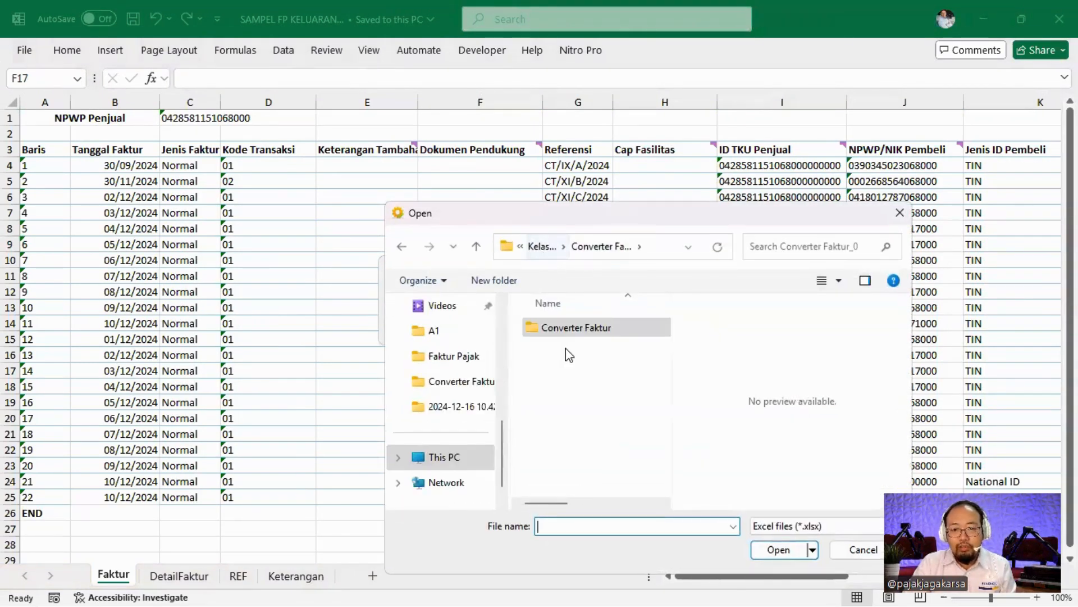
click(542, 246)
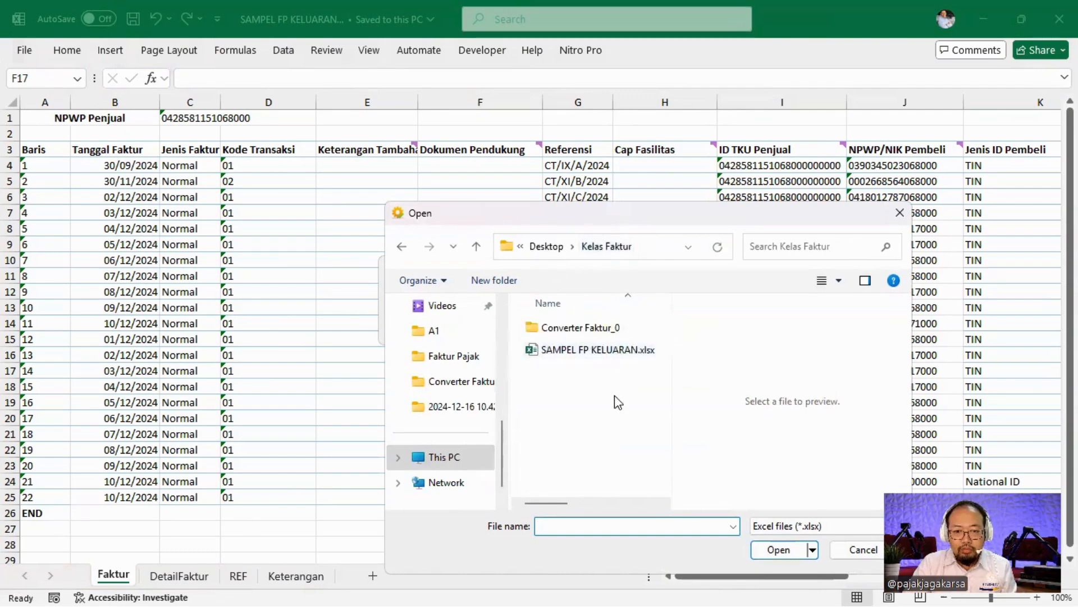
click(598, 350)
click(778, 550)
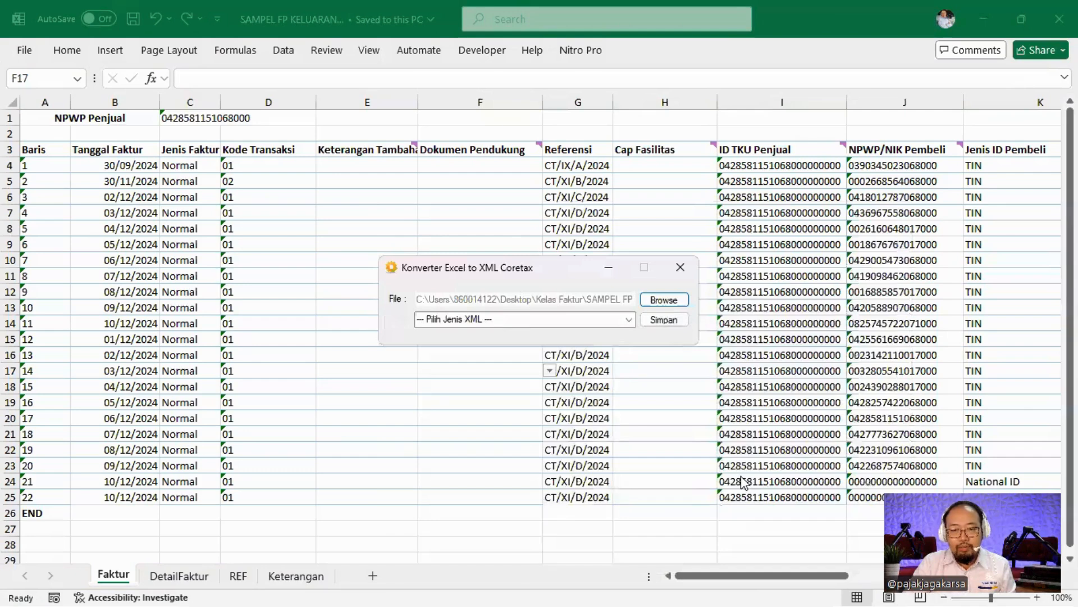
Generate SAMPEL FP KELUARAN.xml as Faktur Pajak Keluaran and check it in the folder.
click(630, 319)
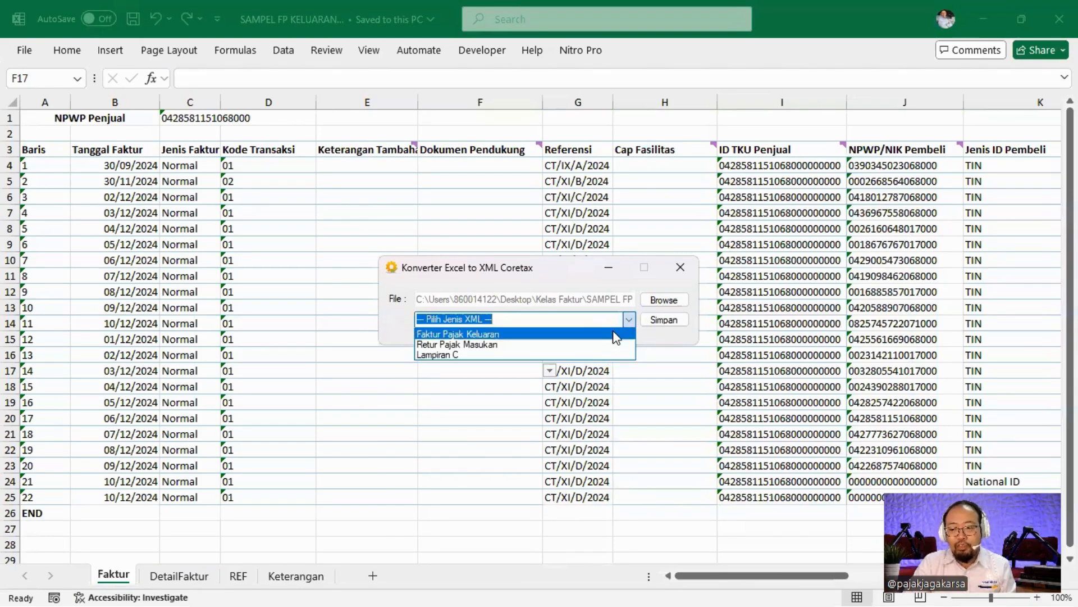
click(617, 335)
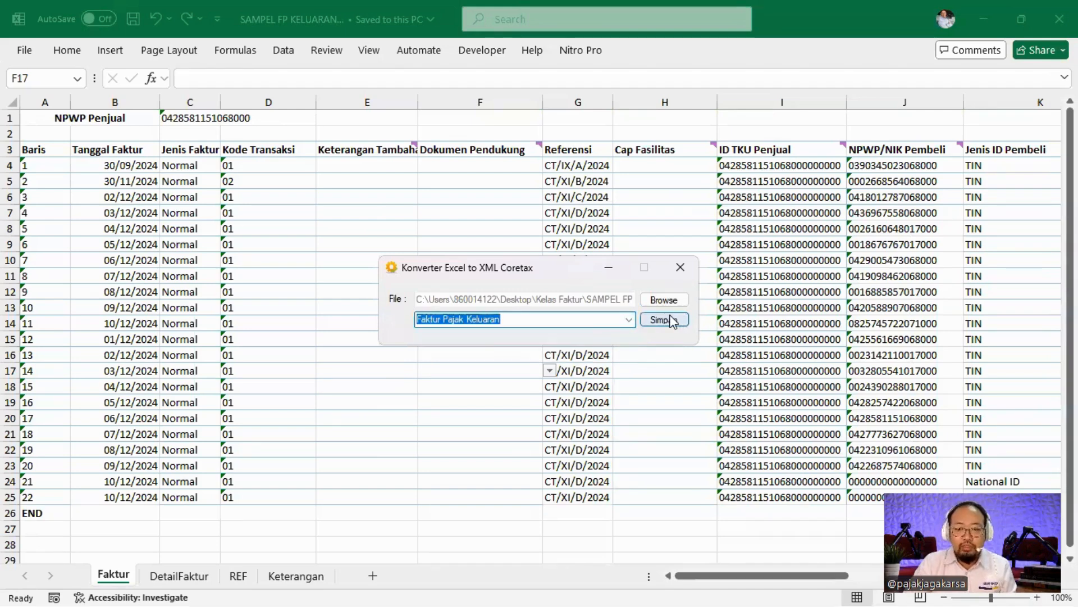
click(664, 319)
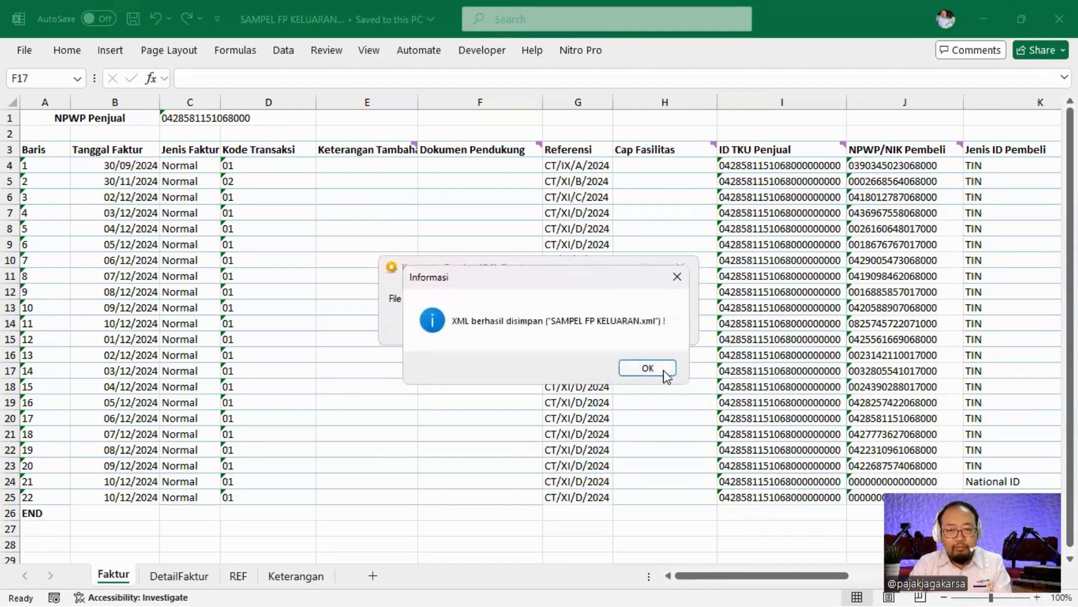
click(657, 371)
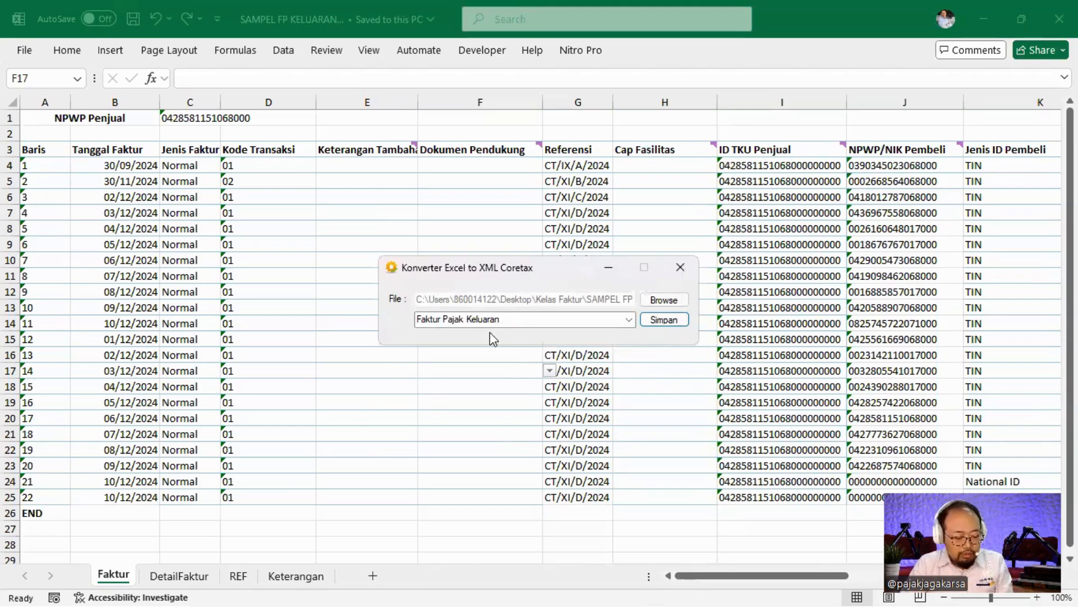
key(alt+Tab)
key(alt+Tab)
key(alt+Tab)
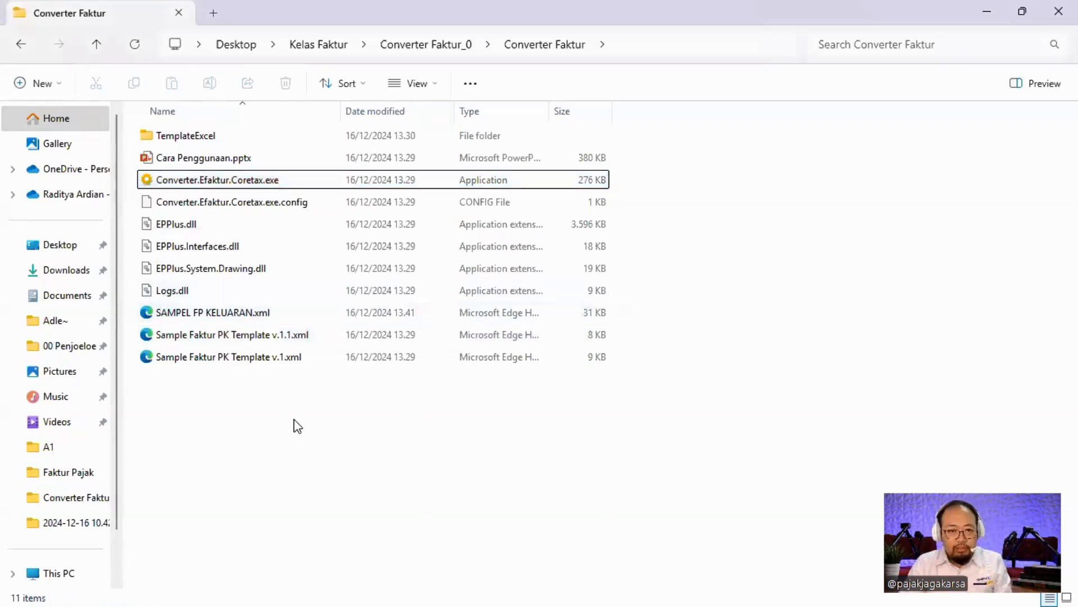
key(alt+Tab)
key(alt+Tab)
key(alt+Tab)
key(alt+Tab)
key(alt+Tab)
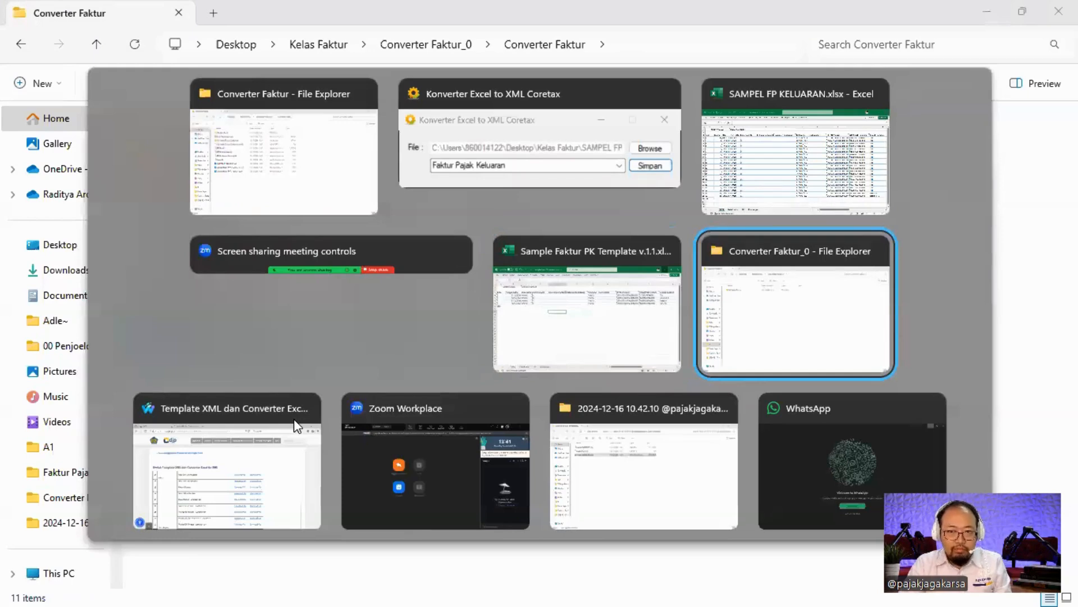
Load the Coretax portal's root address in the login tab.
click(296, 426)
click(120, 16)
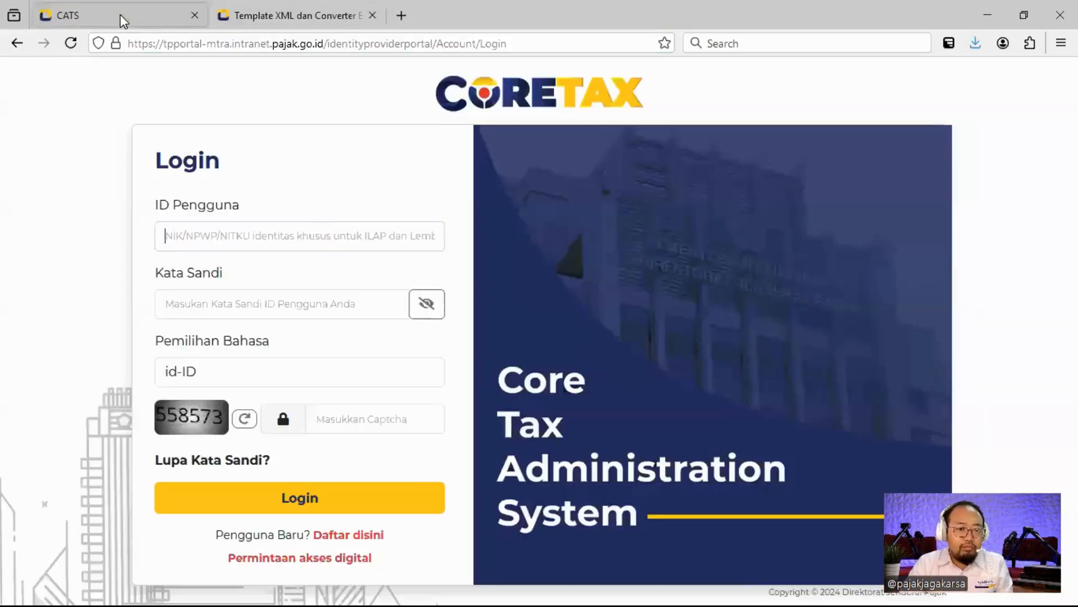
click(256, 236)
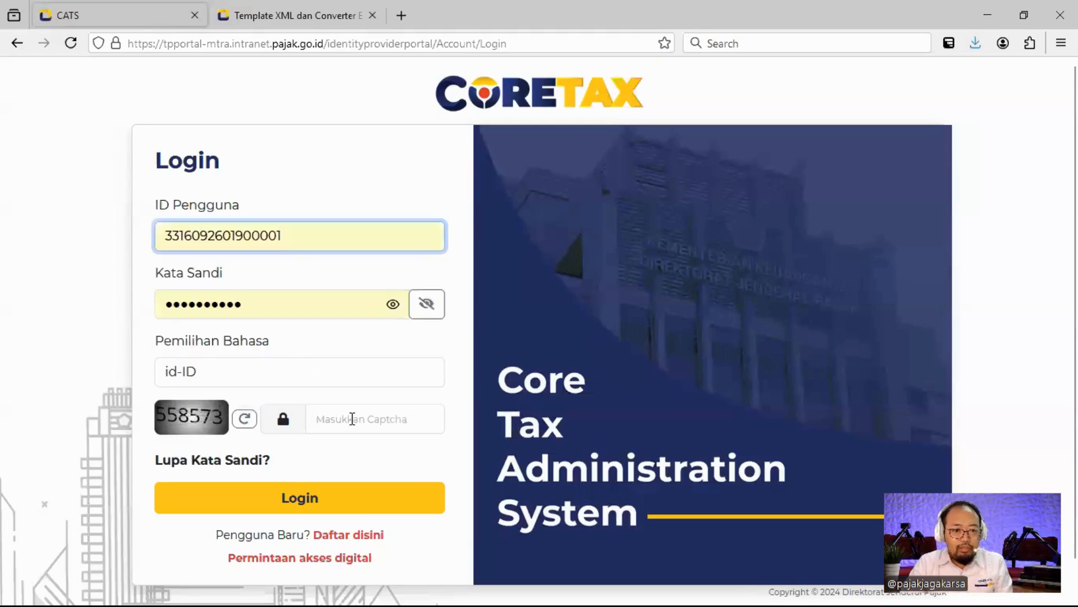
click(331, 43)
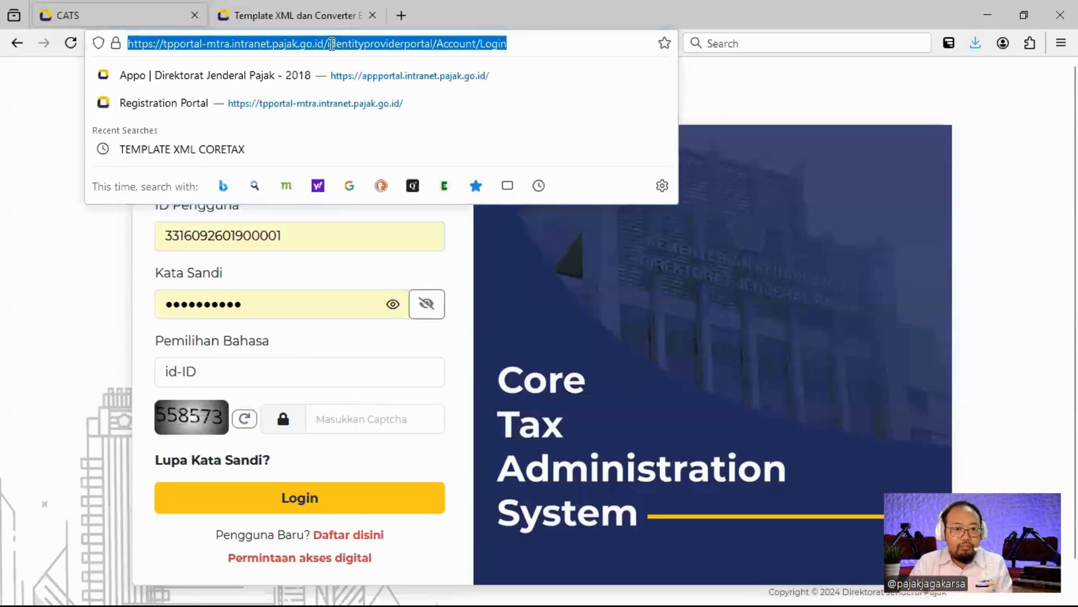
click(331, 43)
key(F5)
key(shift+End)
key(BackSpace)
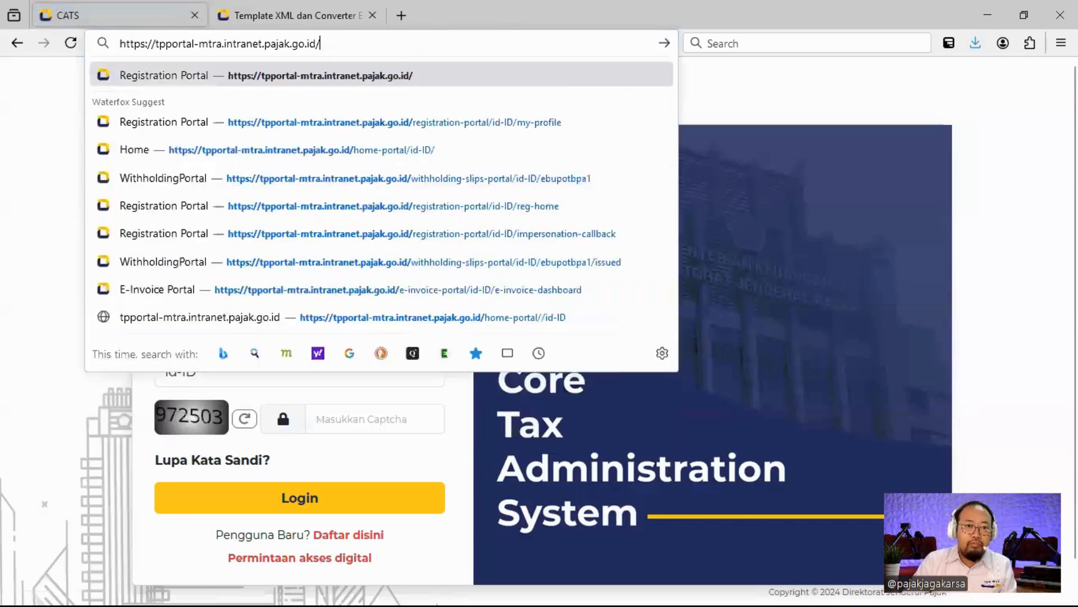
key(Return)
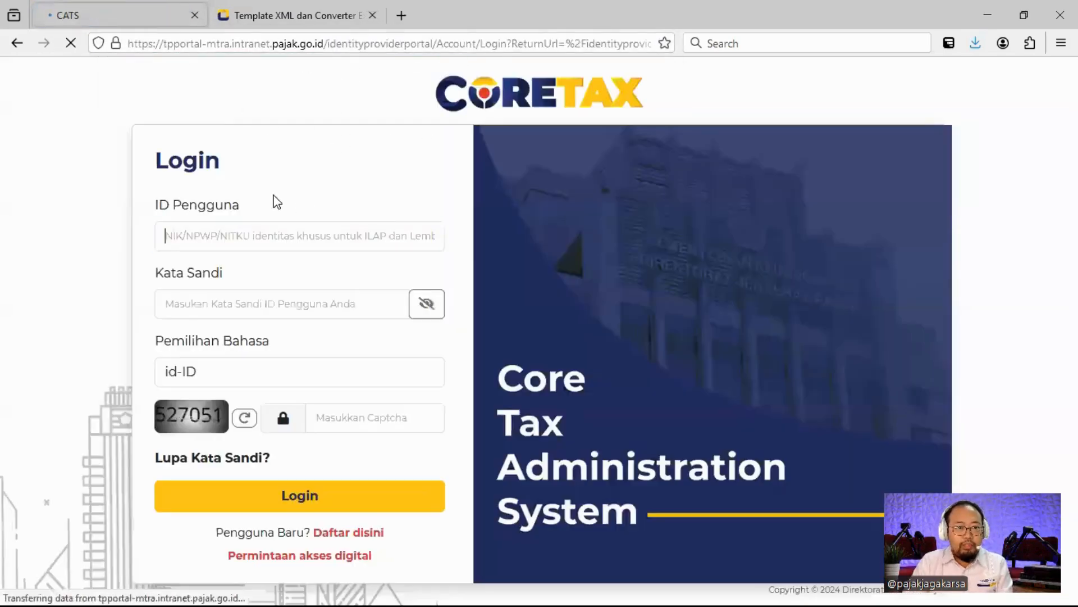
Log in with the saved taxpayer ID and the captcha code.
click(239, 225)
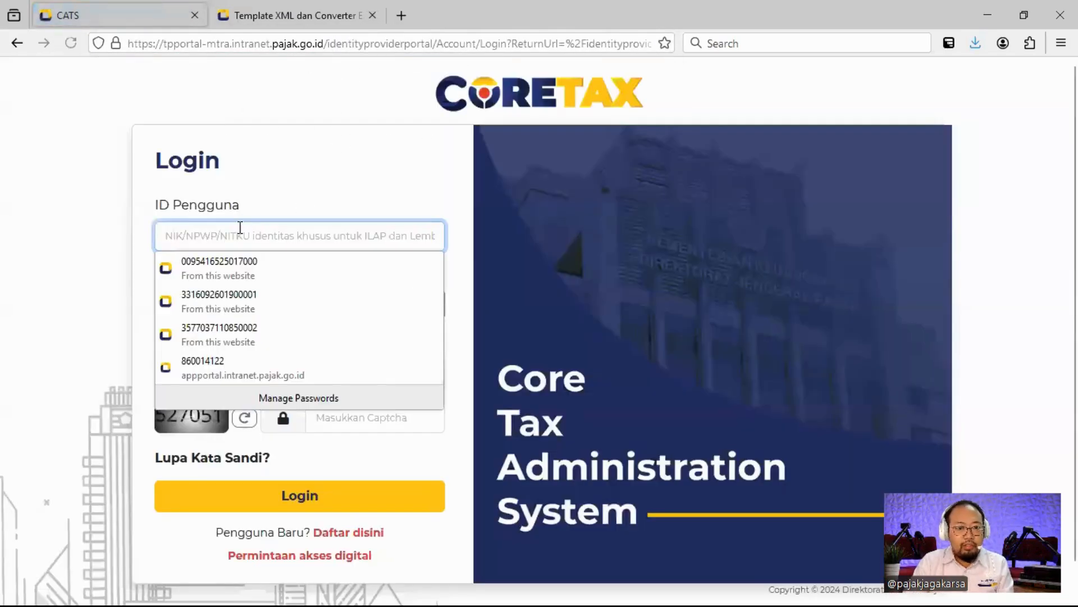
click(241, 303)
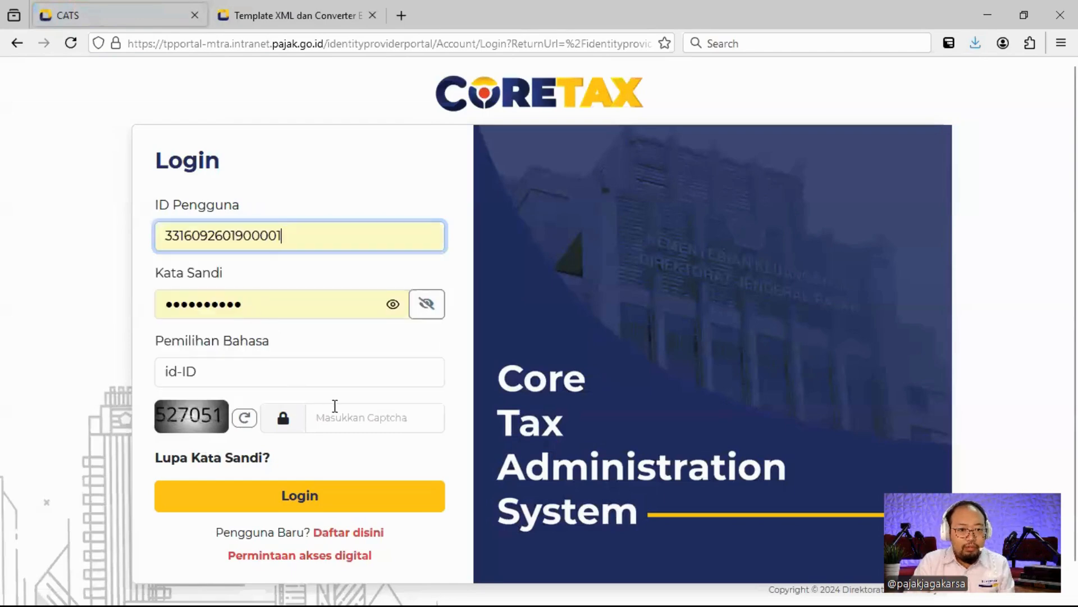
click(357, 418)
text(527051)
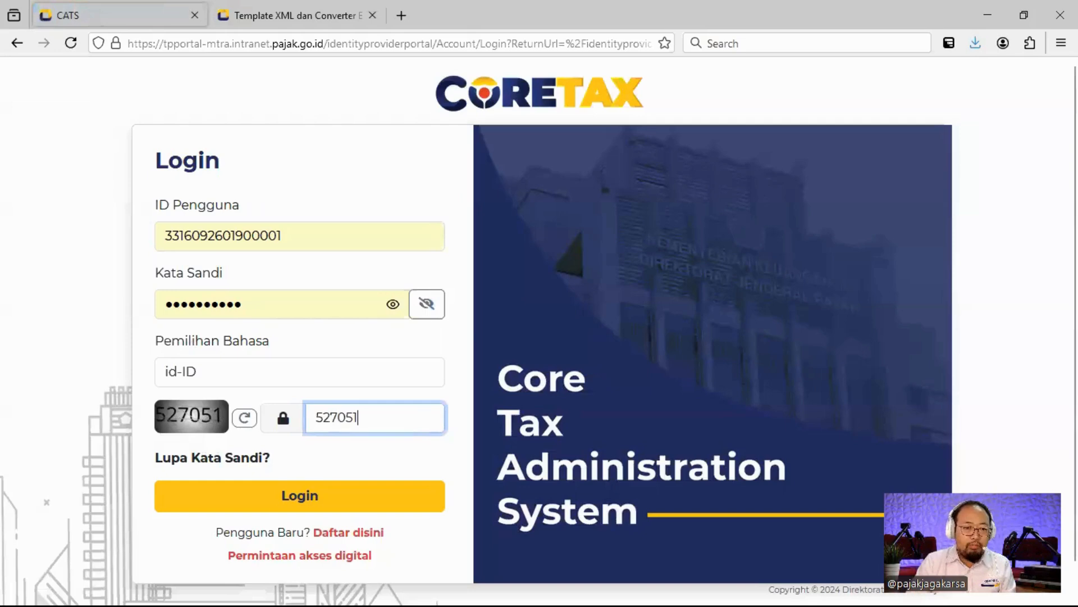
click(283, 499)
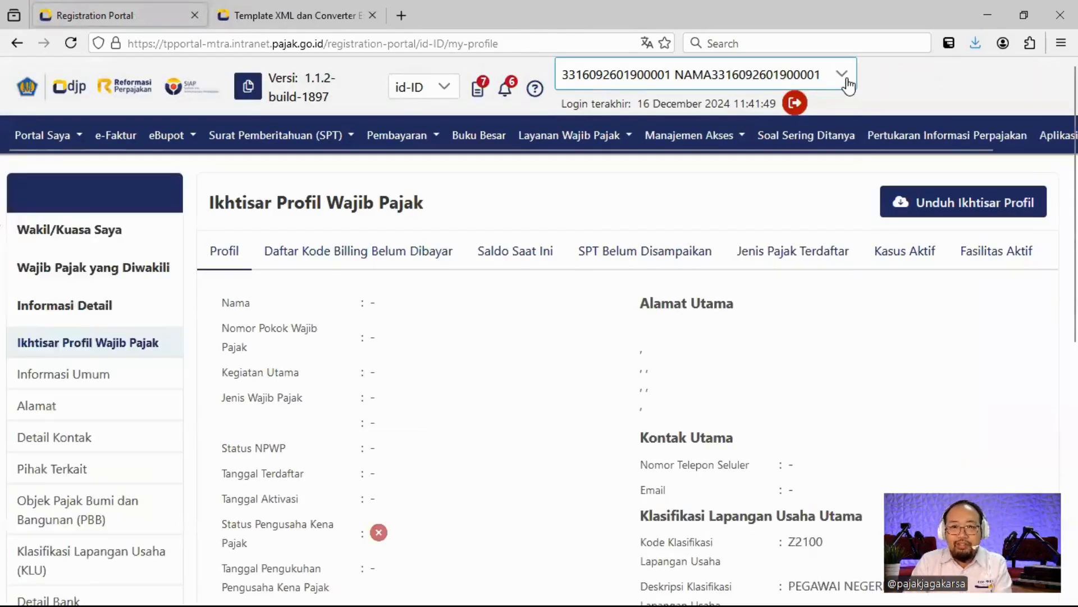
Switch to acting for the company (Badan) taxpayer and zoom the page to 120%.
click(842, 77)
click(735, 279)
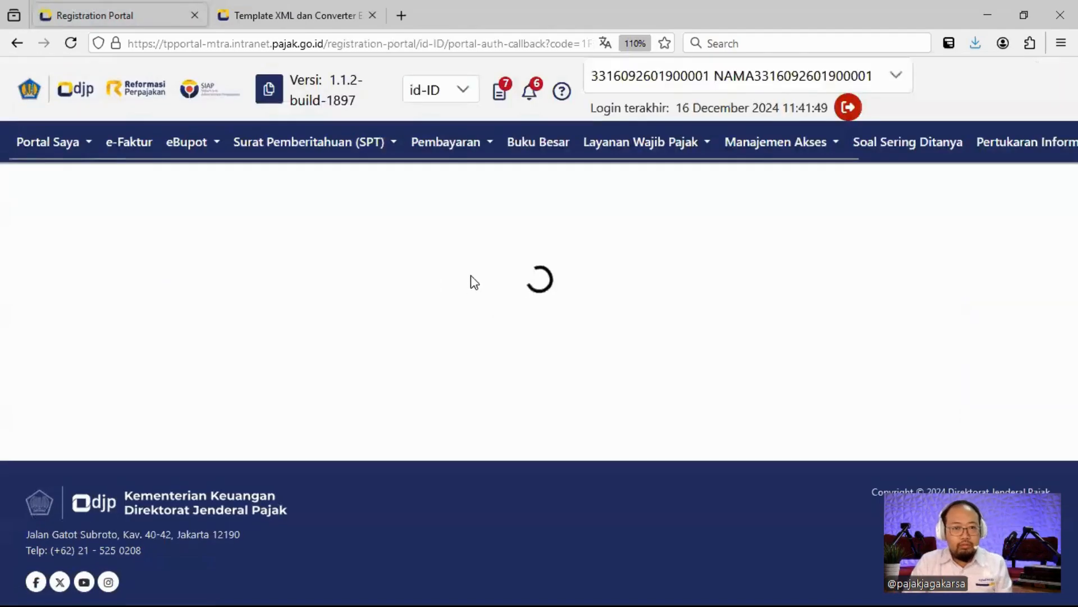
key(ctrl+plus)
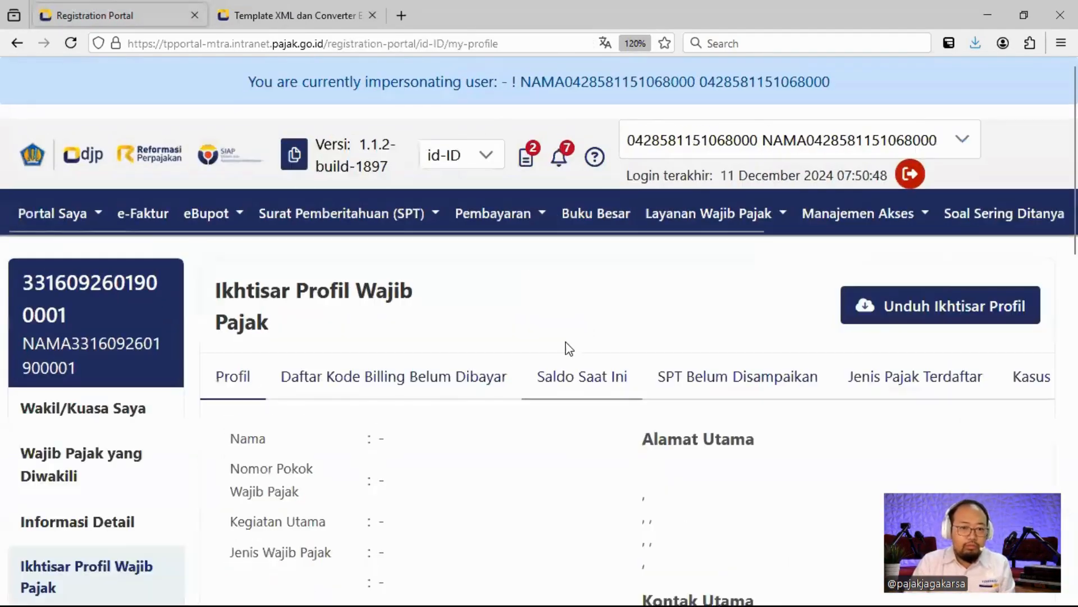
scroll(482, 444, down, 2)
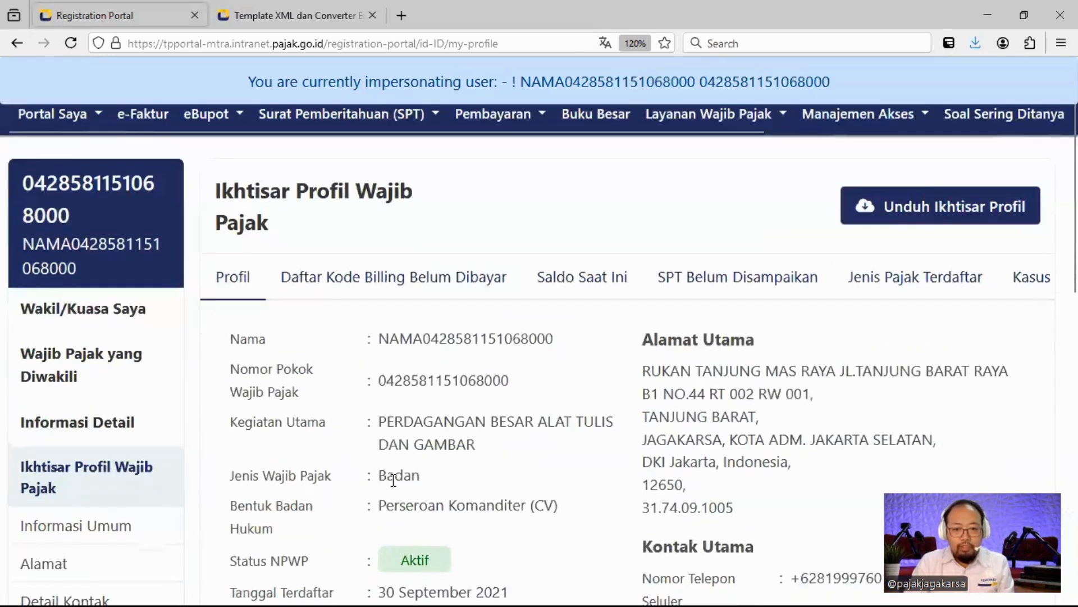
double_click(400, 476)
click(496, 474)
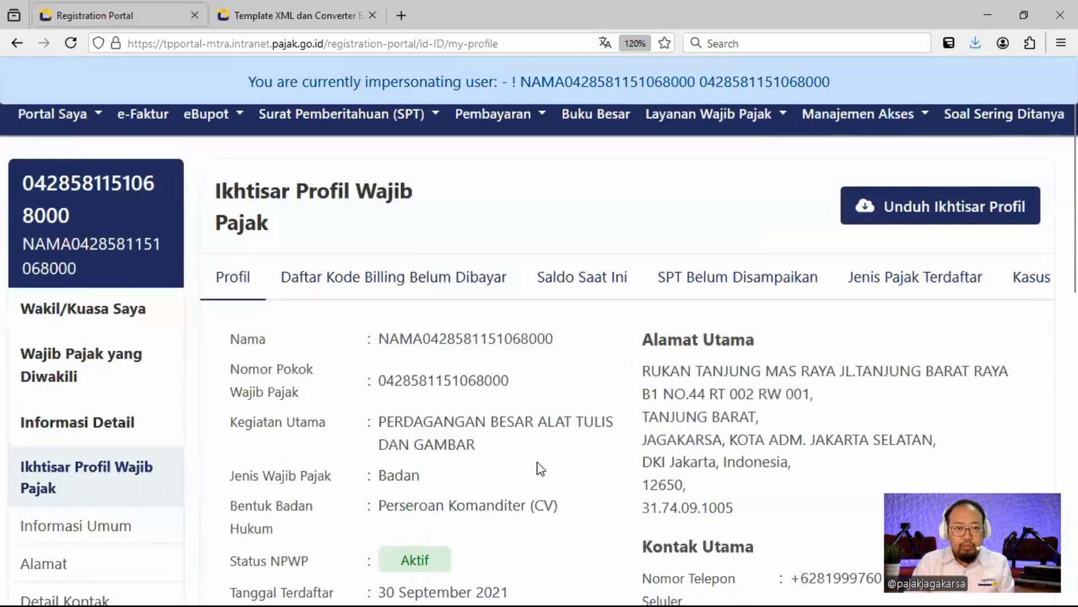
Go to e-Faktur and open the Pajak Keluaran output invoice list.
scroll(501, 414, up, 2)
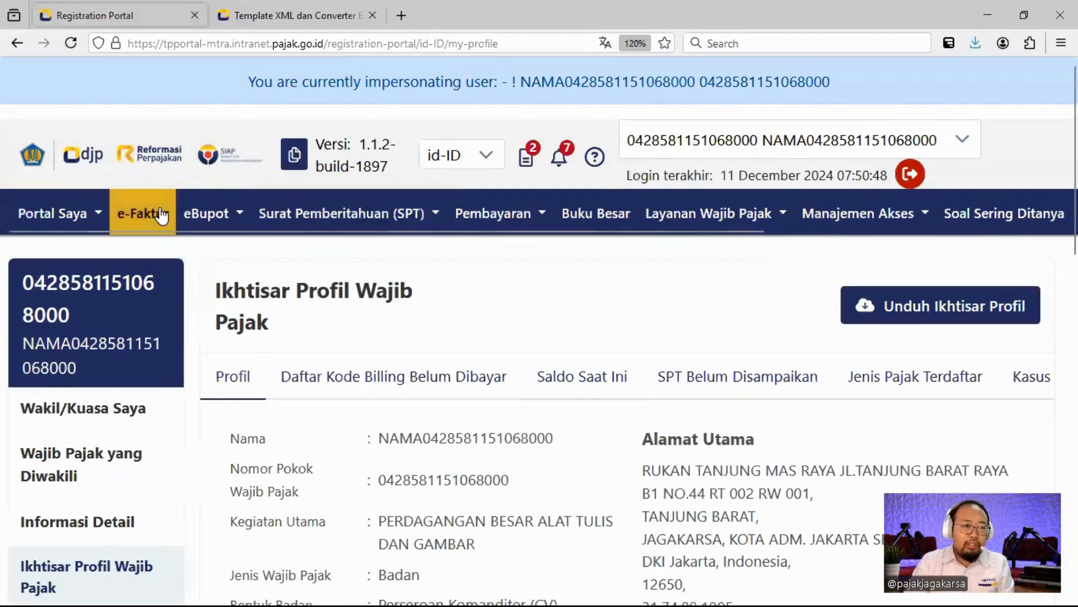
click(159, 209)
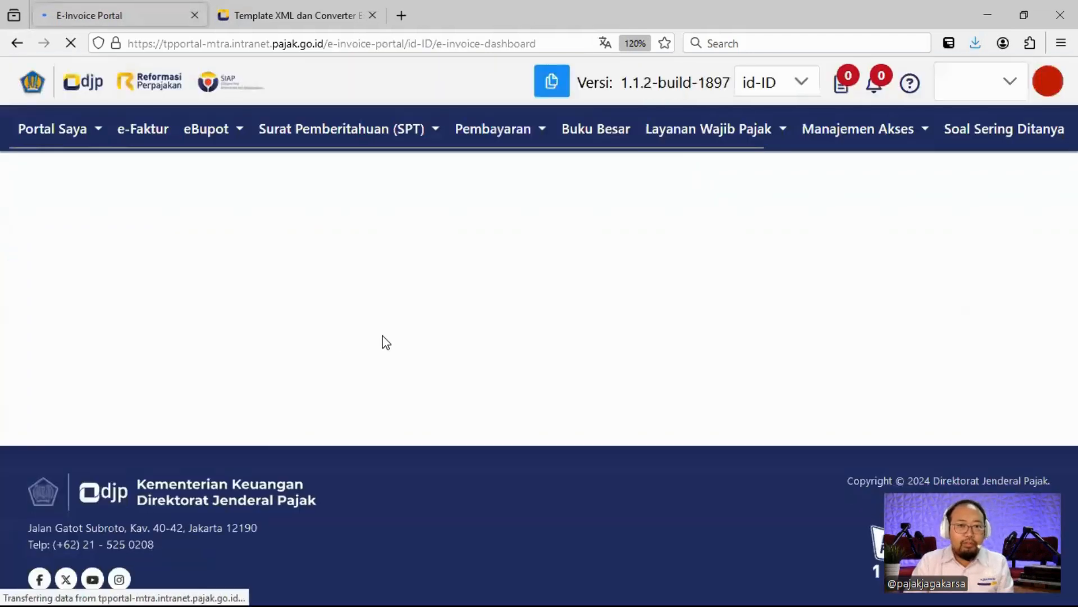
scroll(396, 325, down, 2)
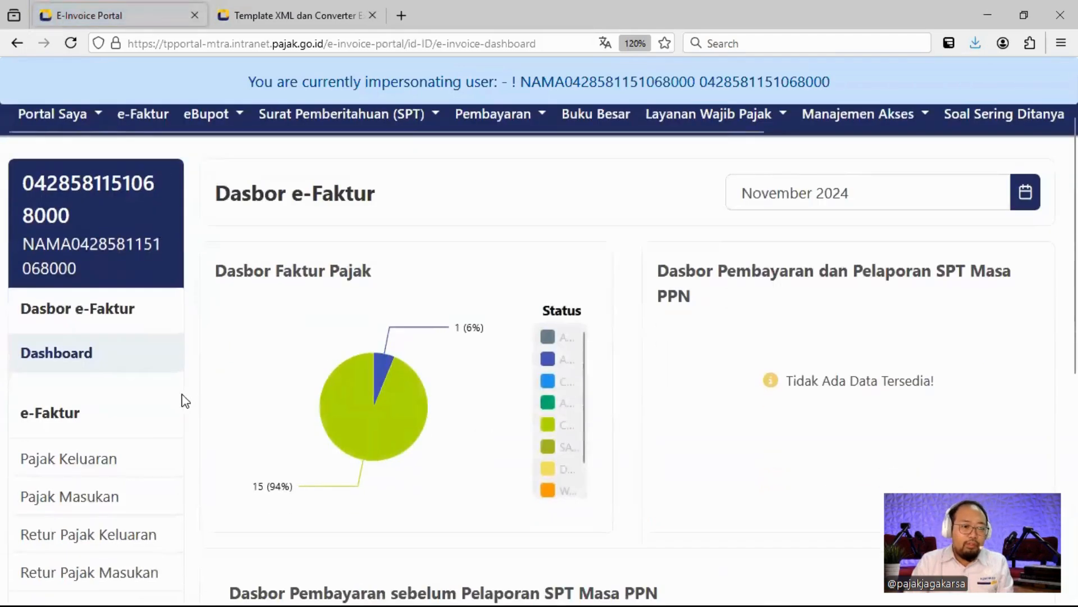
click(94, 459)
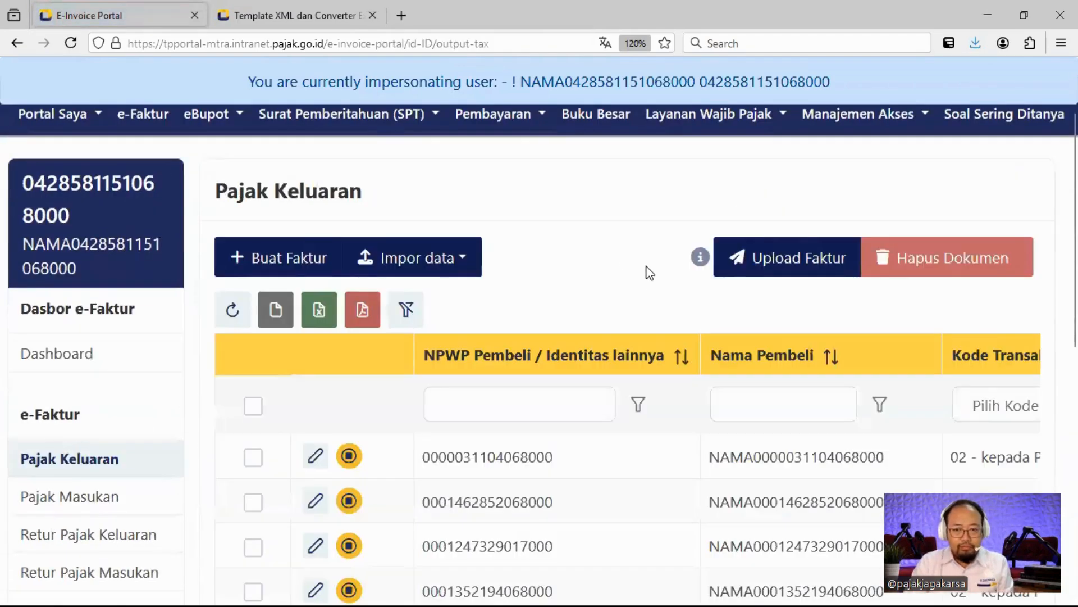
Start an Impor data file browse from the Pajak Keluaran page.
scroll(618, 264, up, 2)
scroll(592, 254, down, 2)
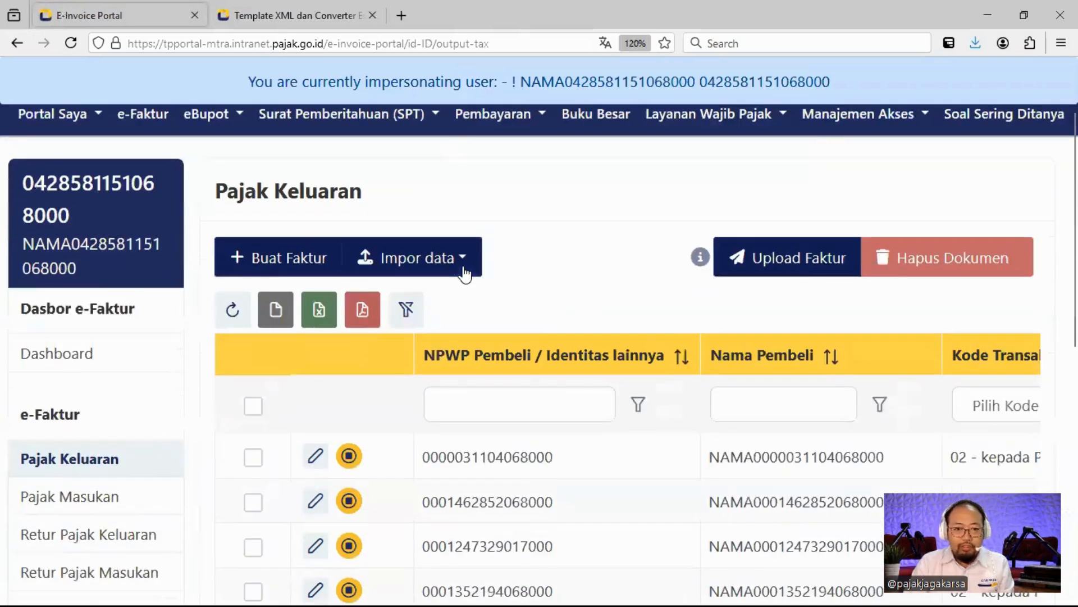
click(465, 271)
click(608, 256)
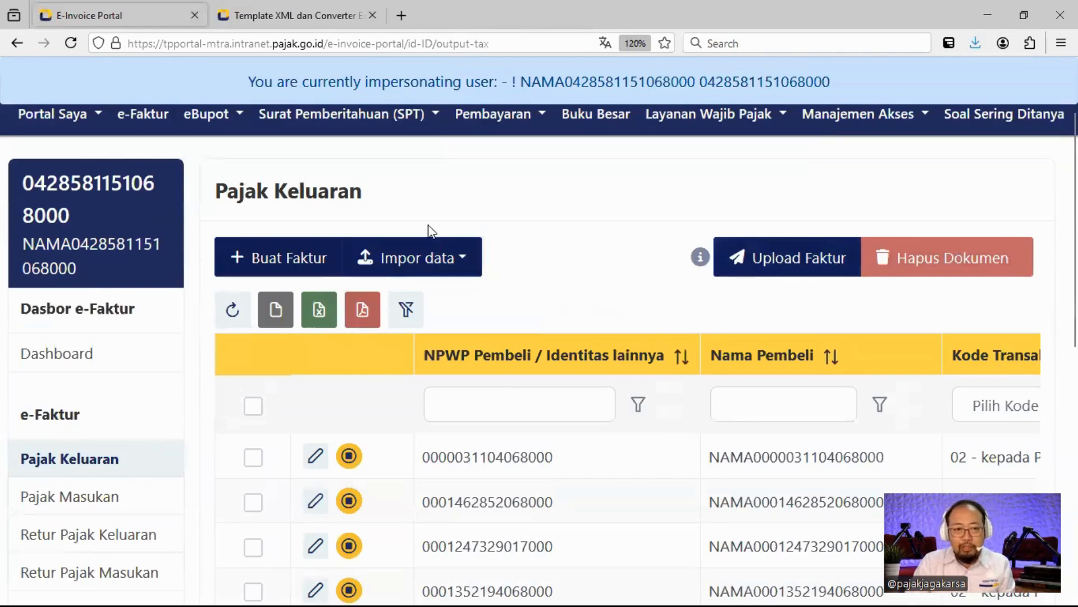
click(456, 273)
click(472, 306)
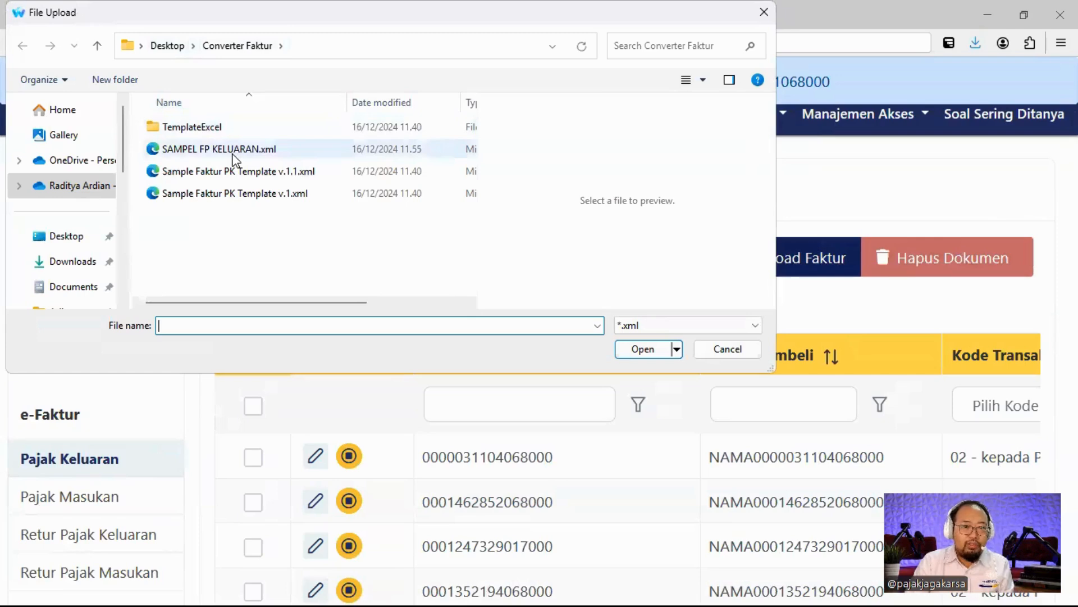
Import SAMPEL FP KELUARAN.xml from Kelas Faktur\Converter Faktur_0\Converter Faktur, showing date errors at rows 6 and 71.
click(234, 157)
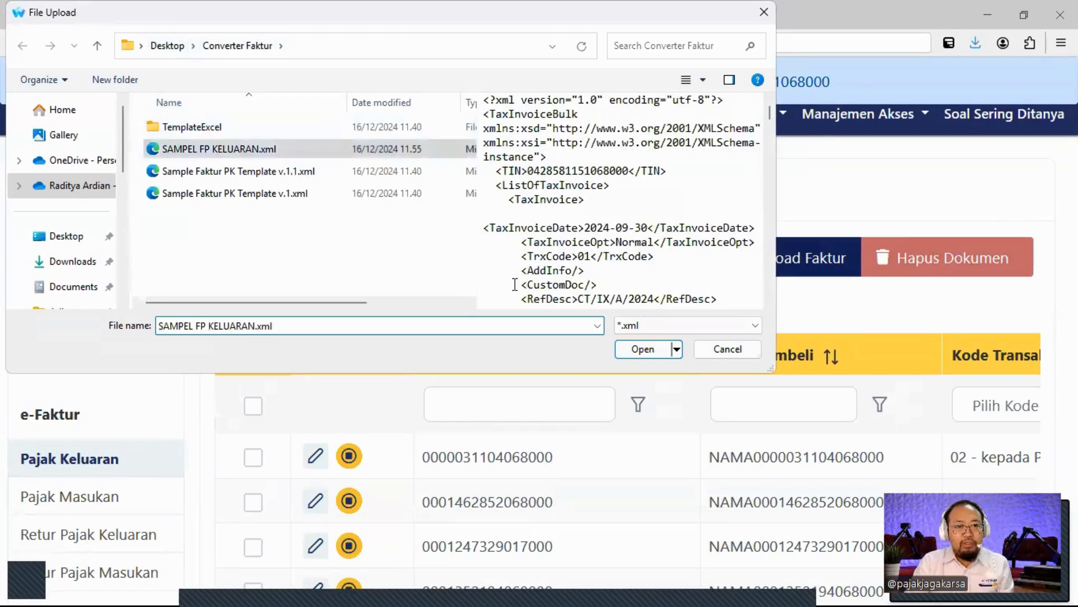
click(159, 49)
double_click(226, 268)
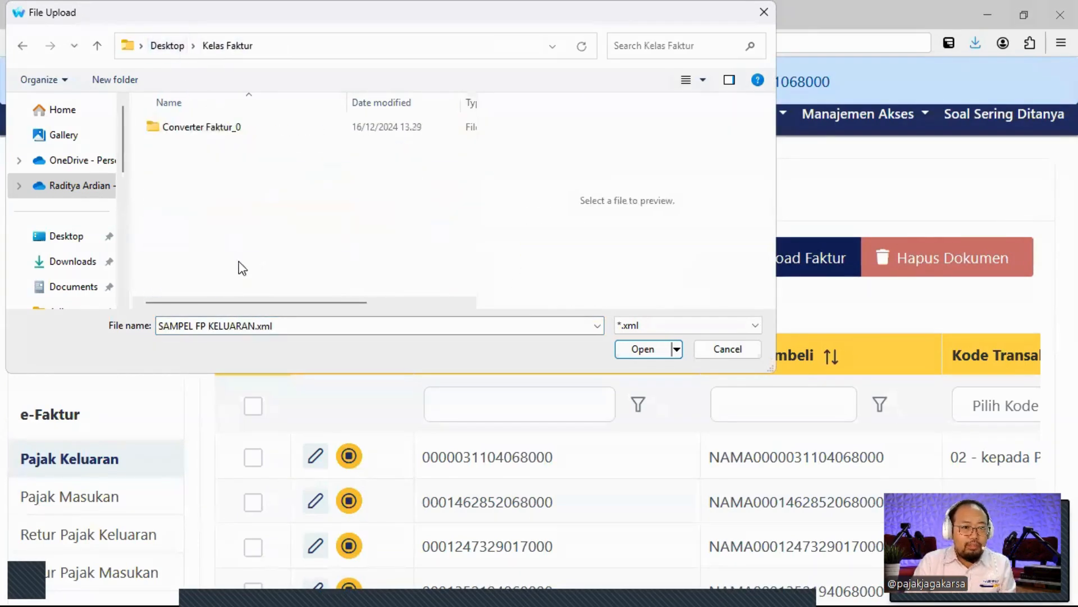
double_click(227, 133)
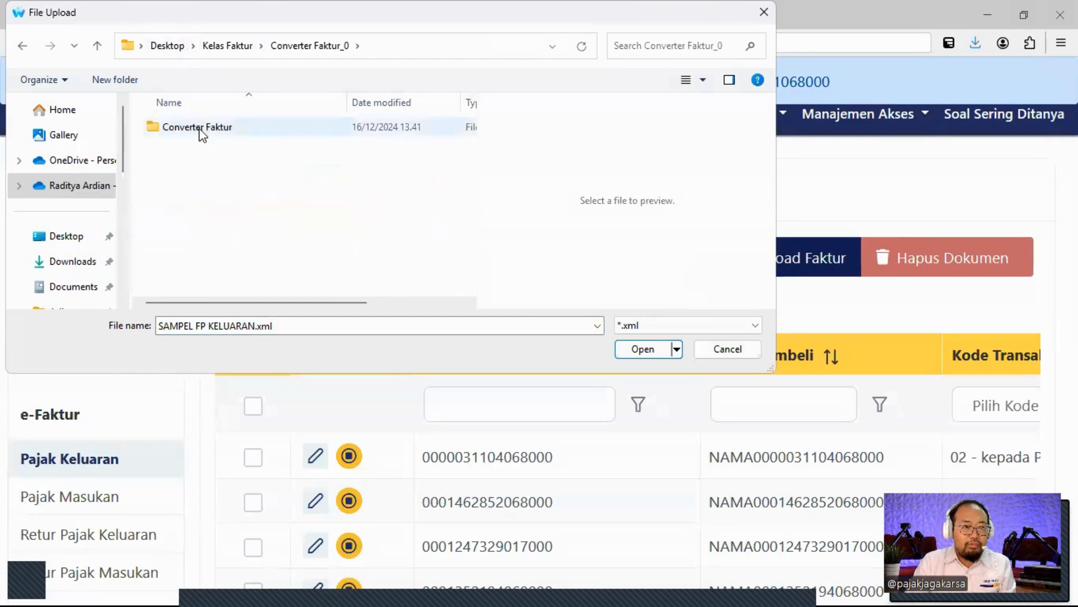
double_click(202, 134)
click(642, 348)
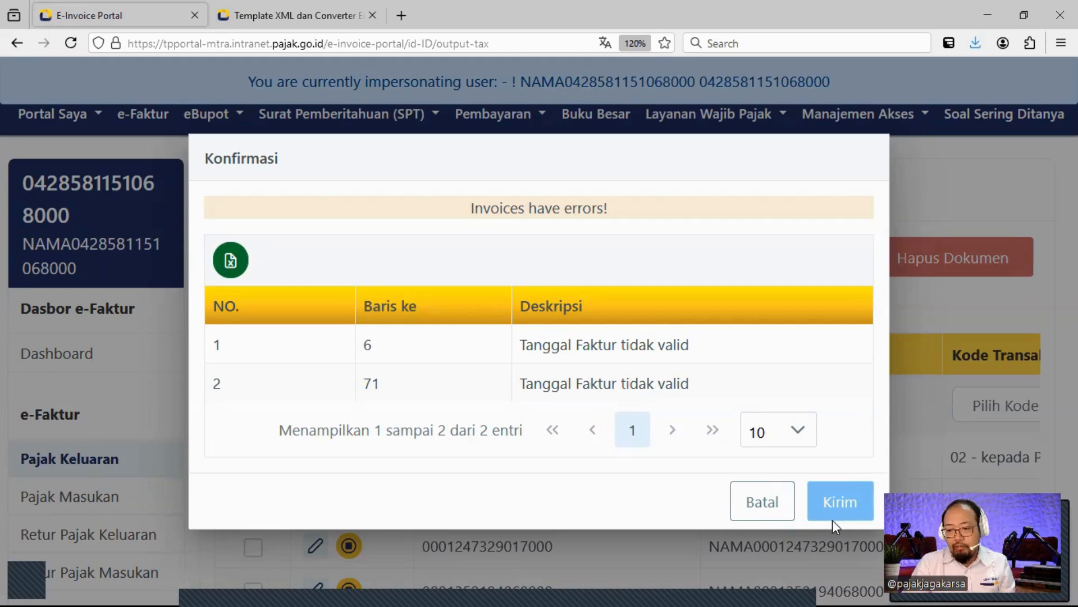
Cancel the failed import and set Tanggal Faktur cells B4 and B5 to 01/12/2024 in Excel.
click(765, 501)
key(alt+Tab)
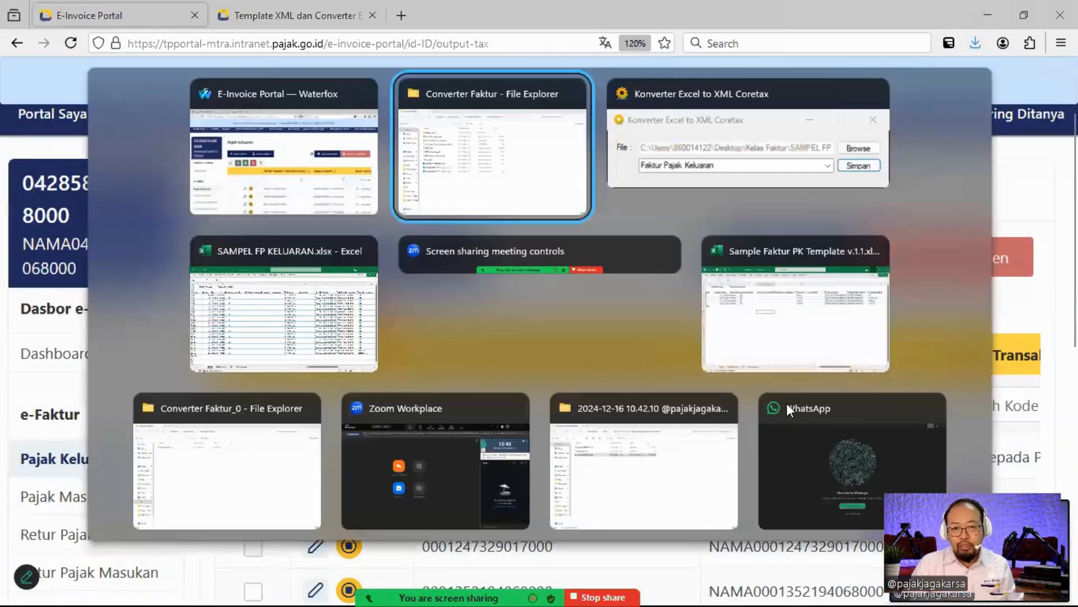
key(alt+Tab)
key(alt+Tab)
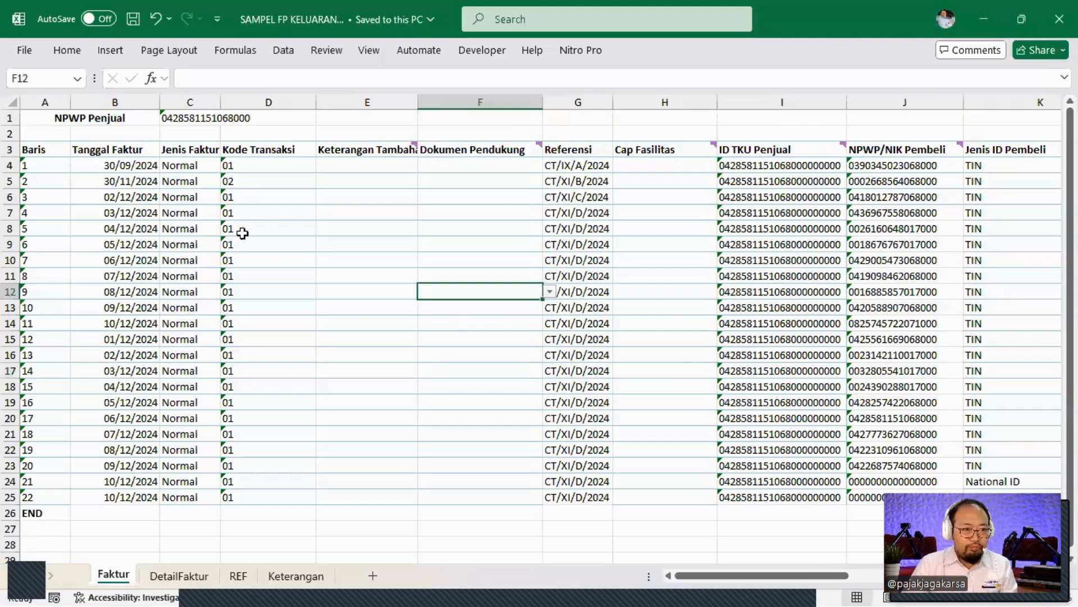
click(141, 167)
text(01)
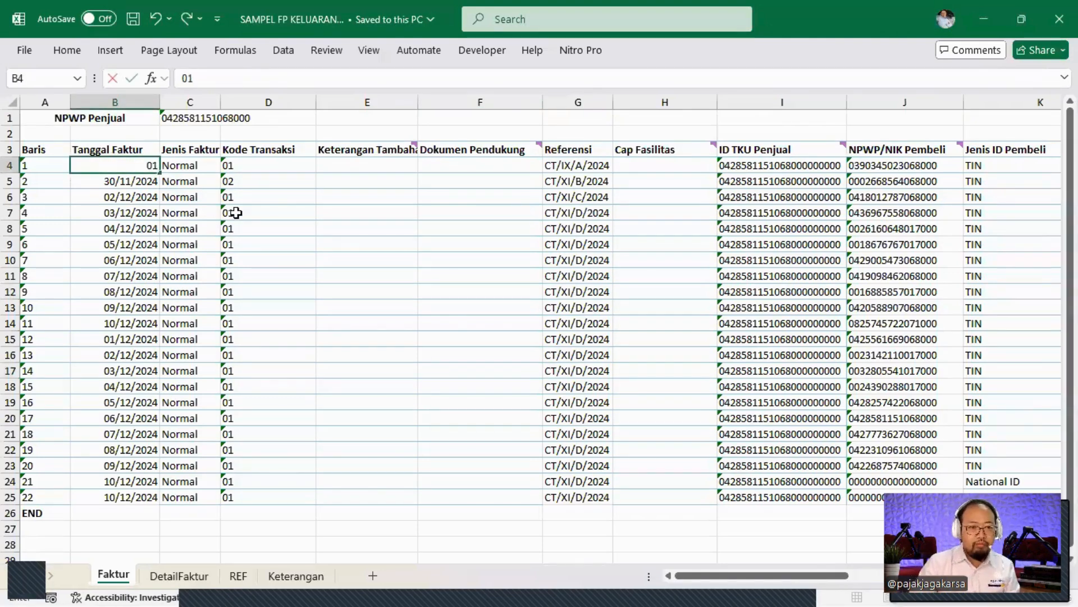
text(/12/2024)
key(ctrl+Return)
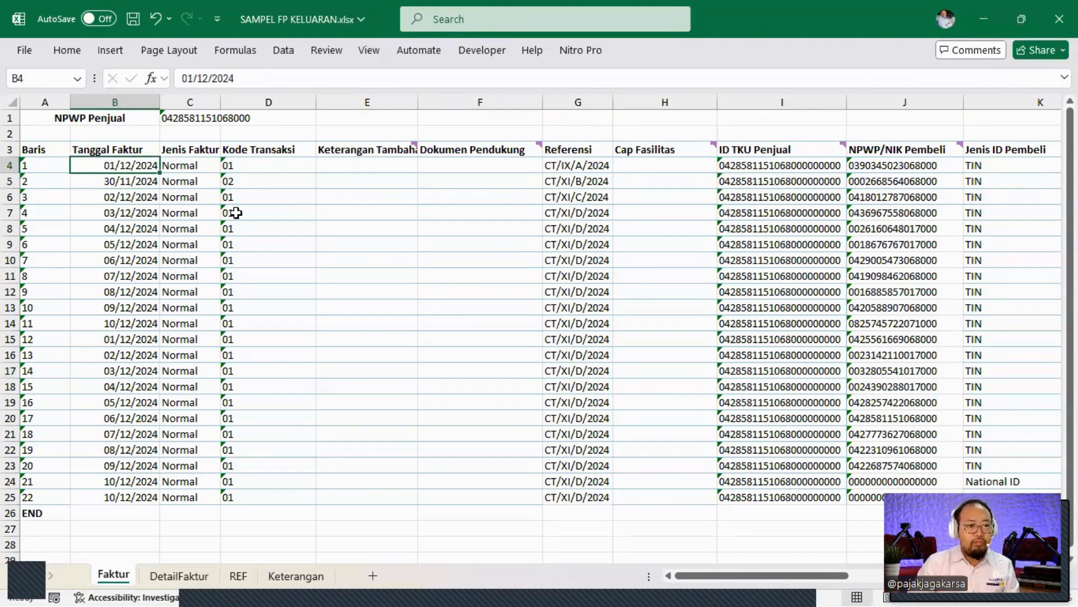
key(ctrl+c)
key(Down)
key(Return)
key(BackSpace)
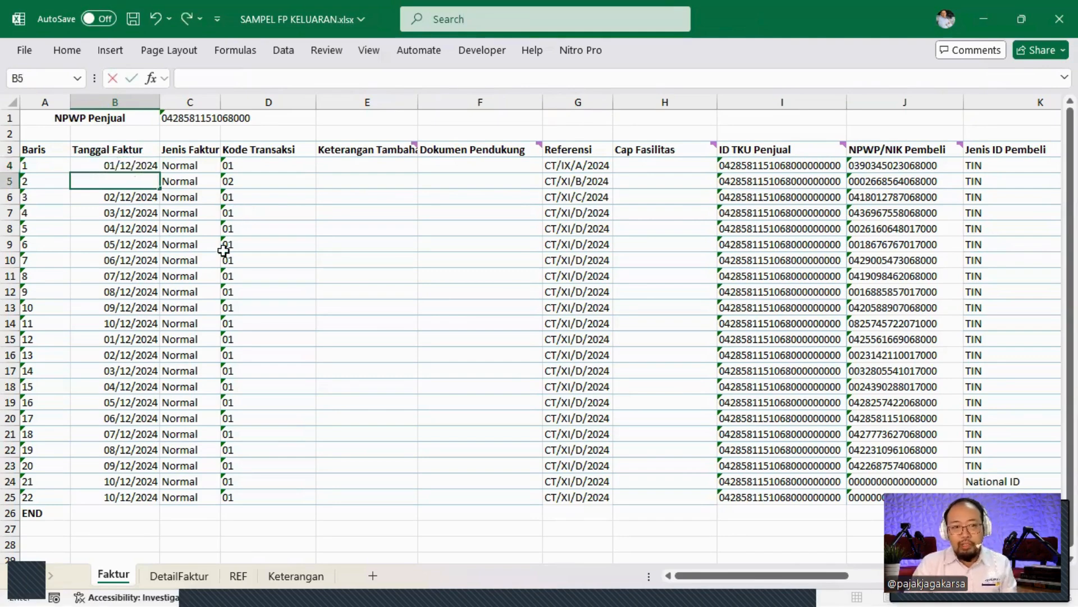
key(Escape)
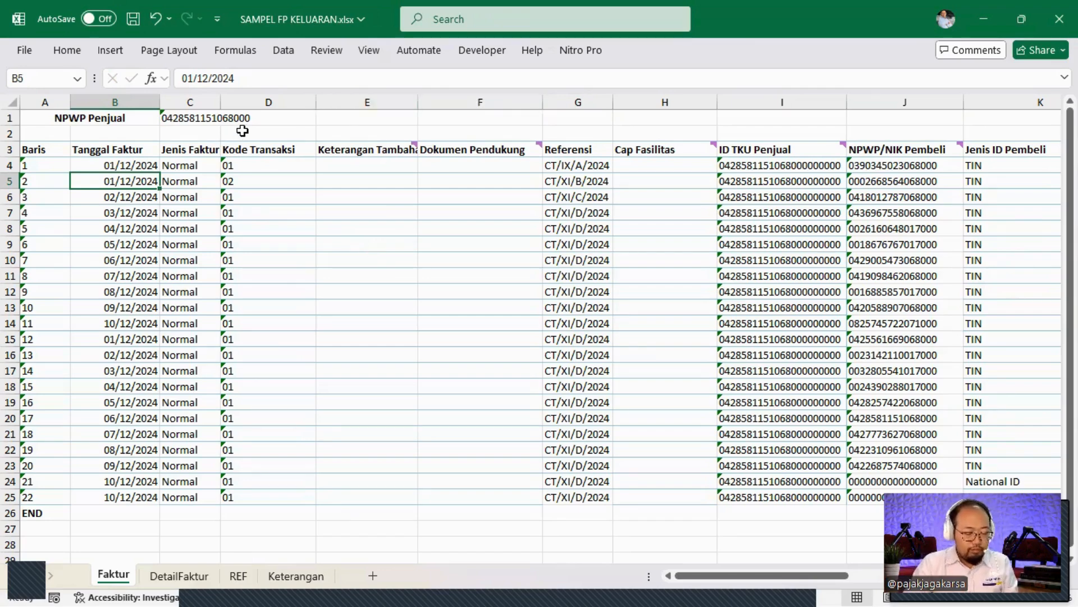
Save the SAMPEL FP KELUARAN workbook and close Excel.
key(ctrl+s)
click(425, 225)
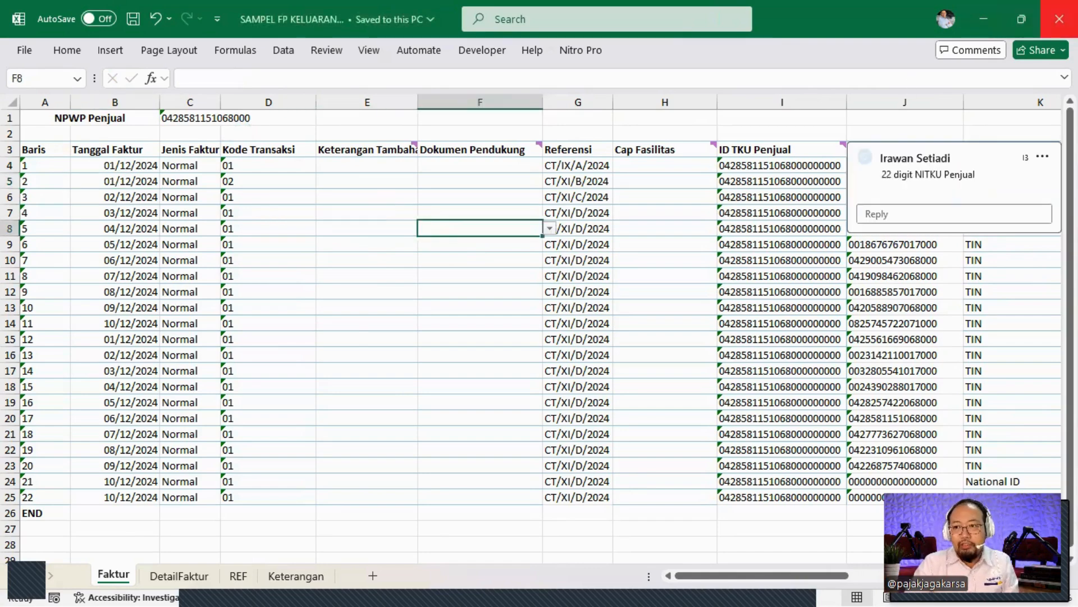
click(1060, 19)
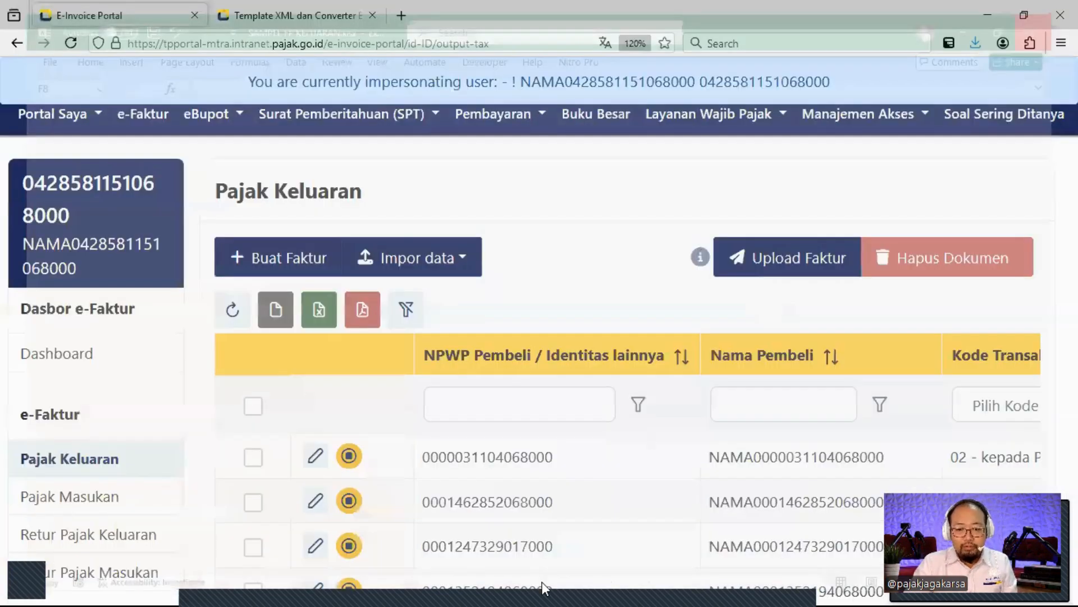
Load SAMPEL FP KELUARAN.xlsx from Kelas Faktur into the Excel-to-XML converter.
key(alt+Tab)
key(alt+Tab)
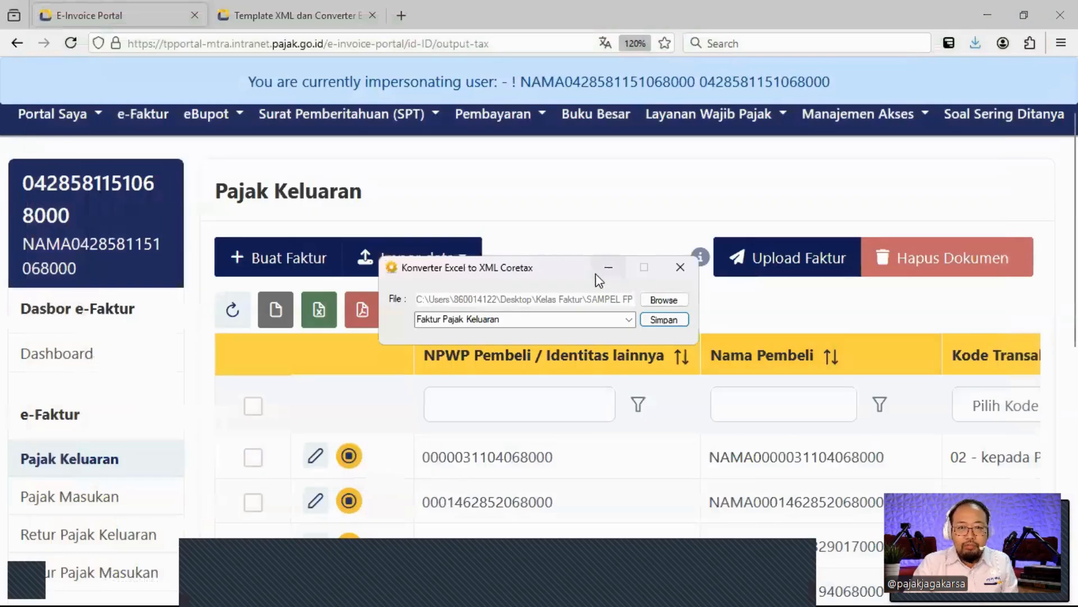
click(608, 268)
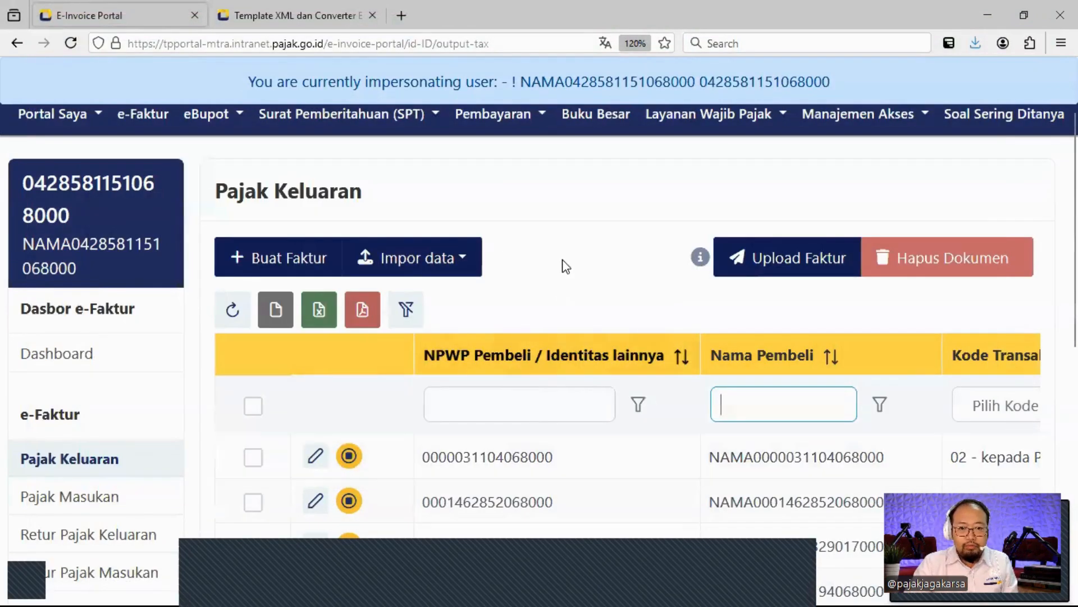
key(alt+Tab)
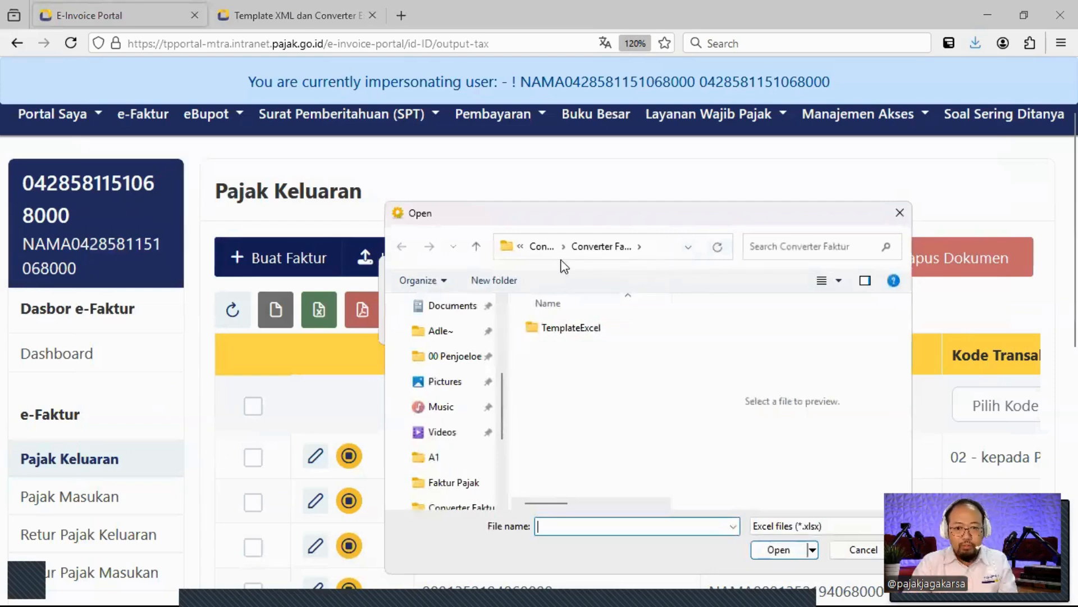
click(548, 253)
click(542, 250)
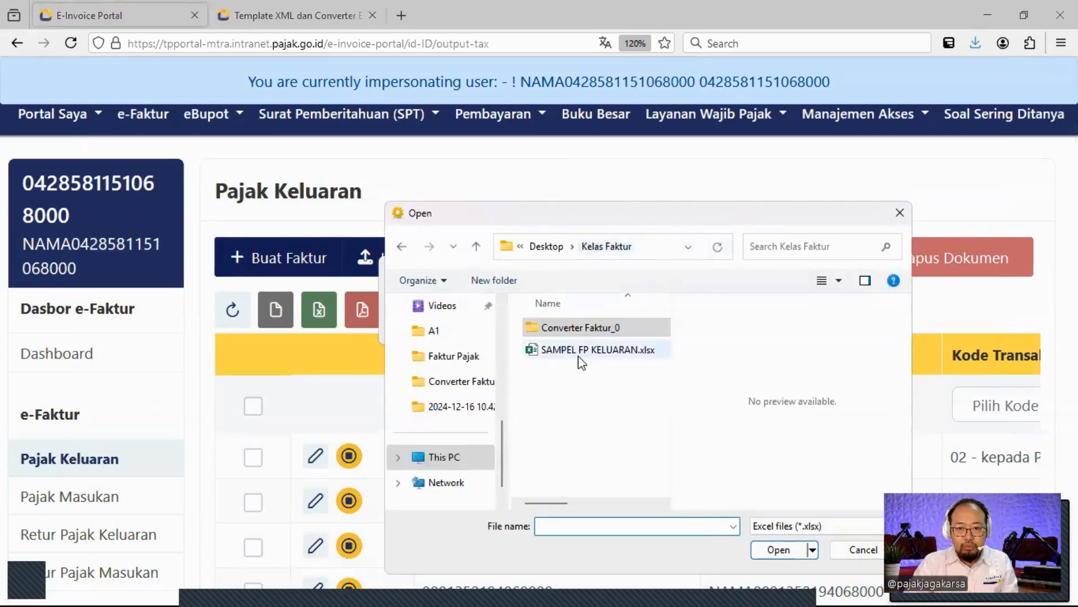
click(580, 353)
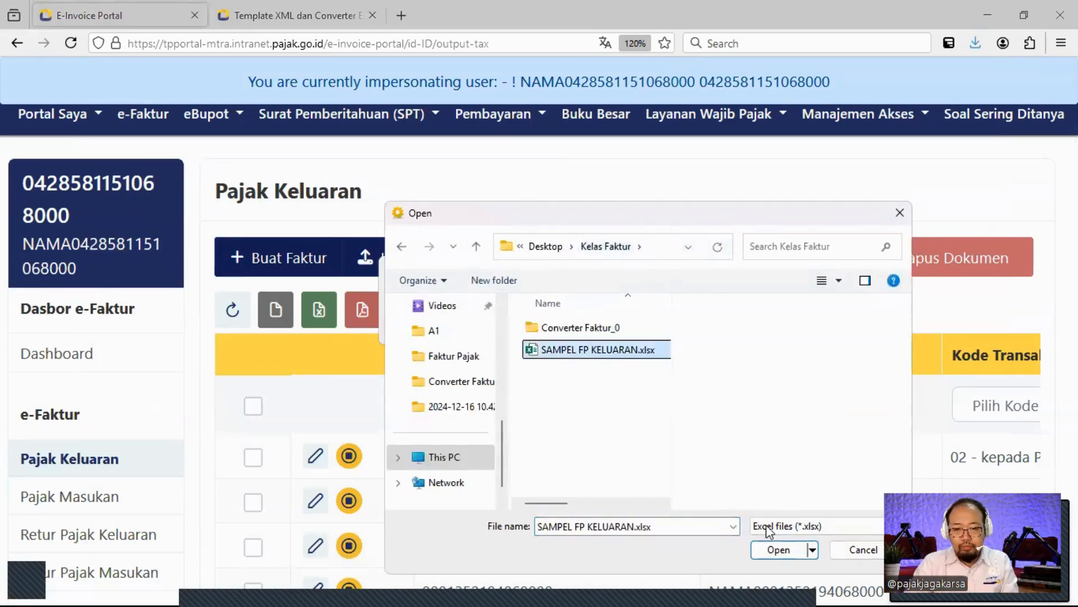
click(772, 551)
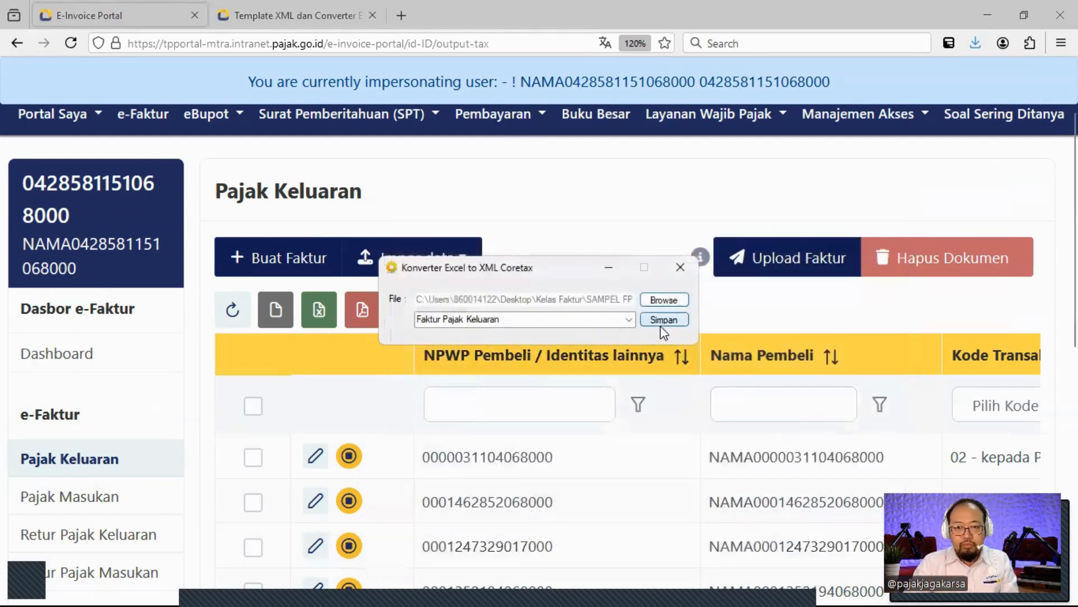
Save it as SAMPEL FP KELUARAN.xml with Faktur Pajak Keluaran, then close the converter.
click(664, 319)
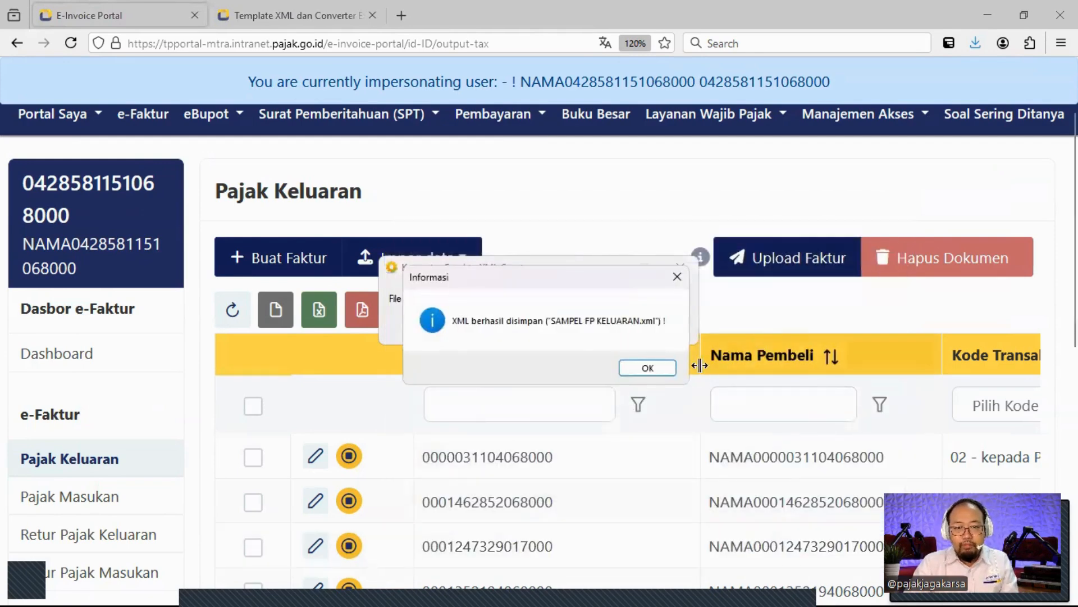
click(661, 367)
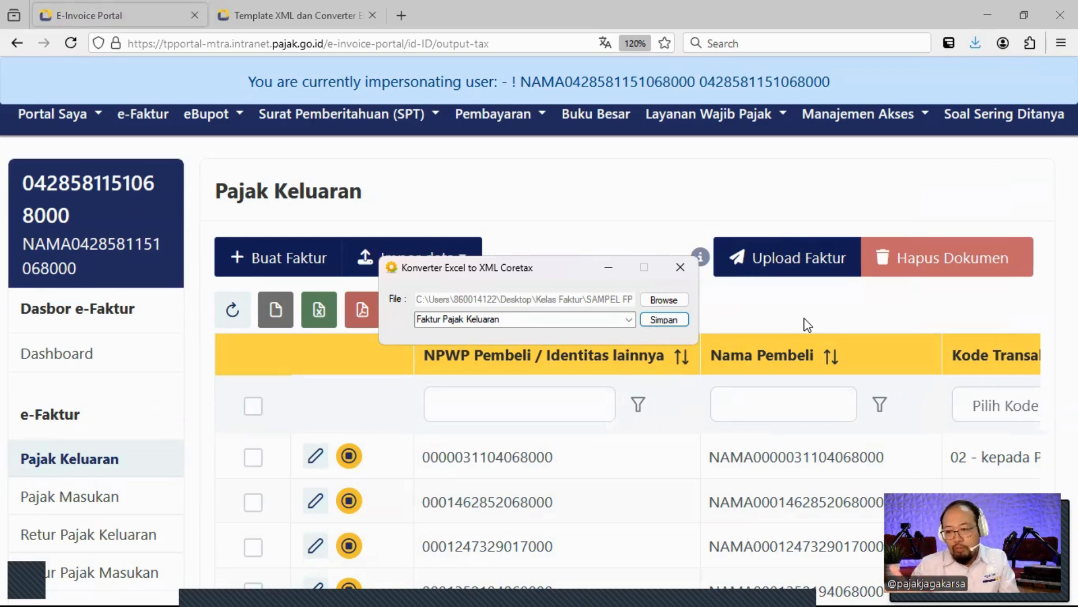
click(680, 267)
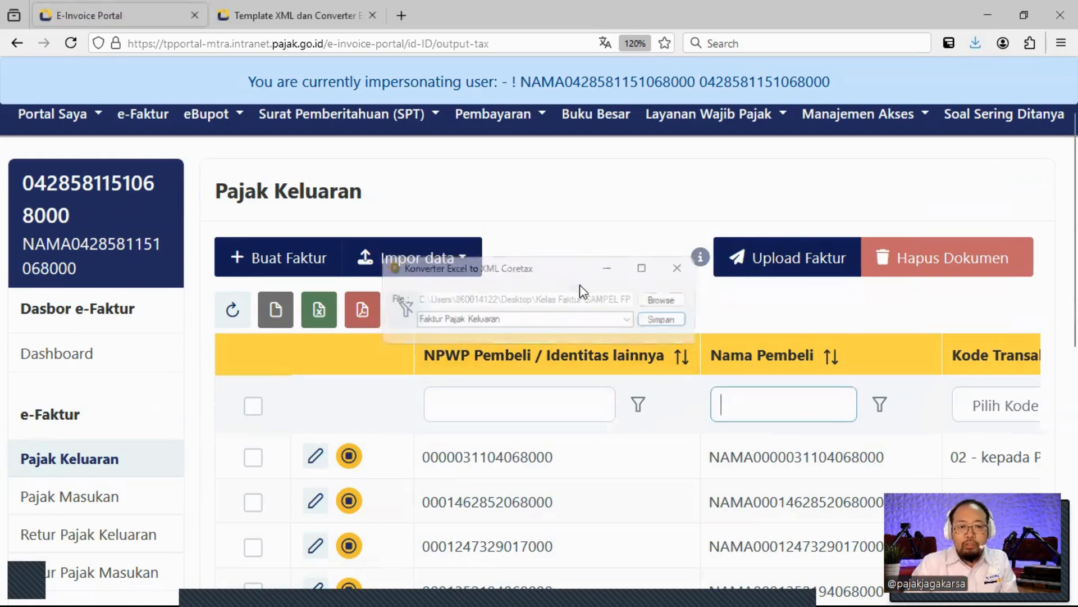
Import SAMPEL FP KELUARAN.xml and send the validated invoices with Kirim.
click(425, 279)
click(421, 303)
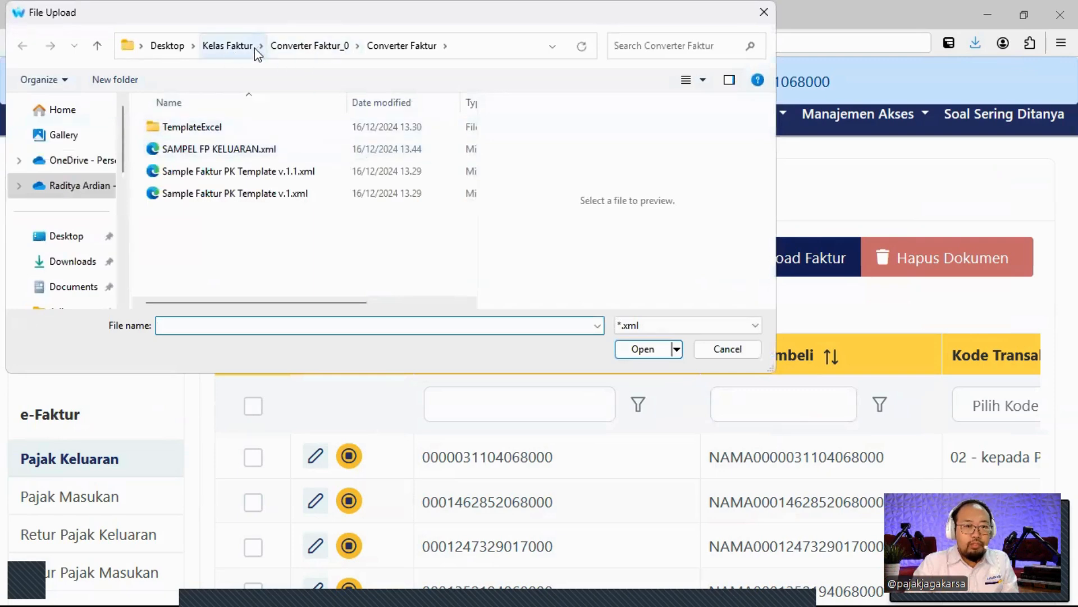
click(306, 149)
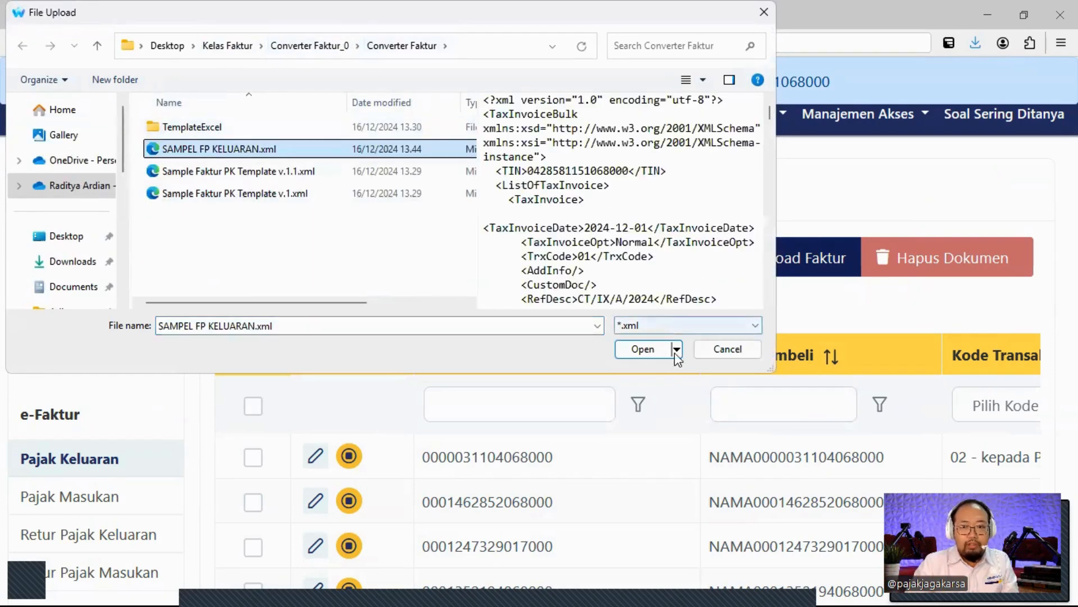
click(649, 348)
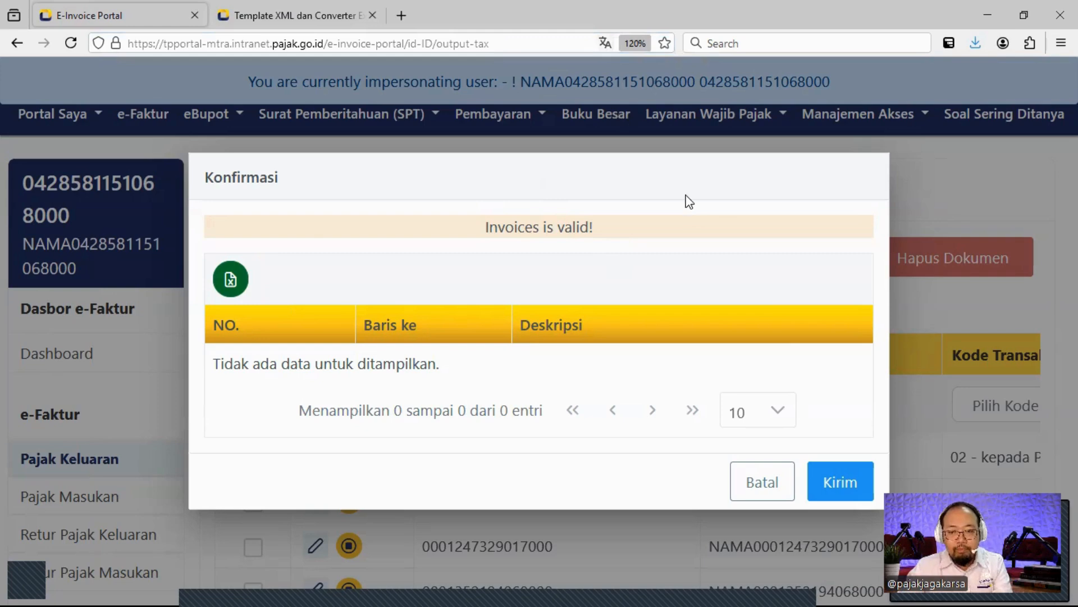
click(841, 481)
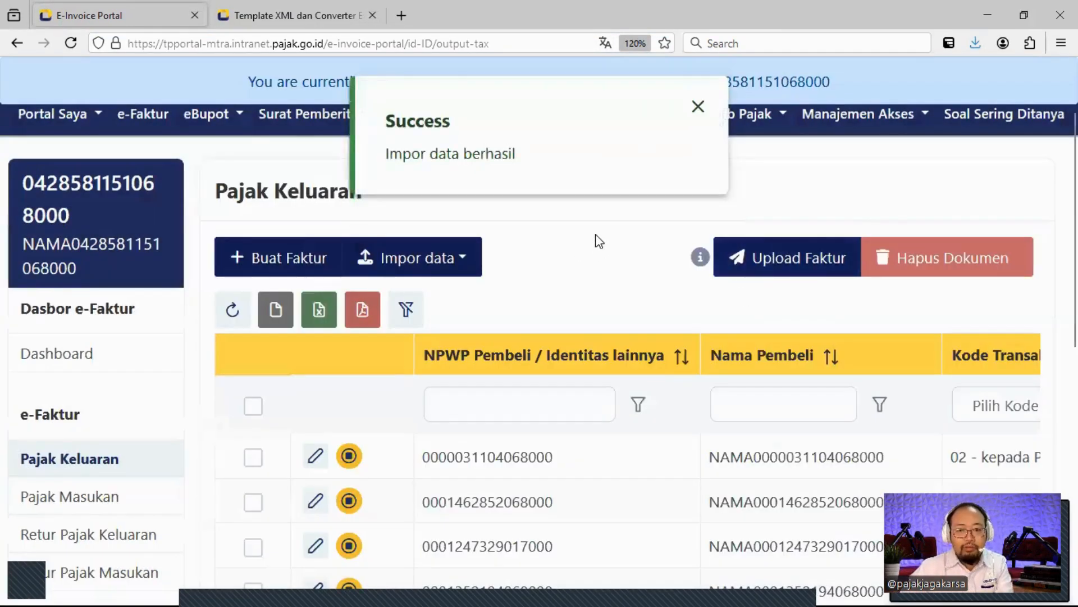
Zoom out and scroll through the Pajak Keluaran list of 59 entries.
scroll(588, 235, down, 5)
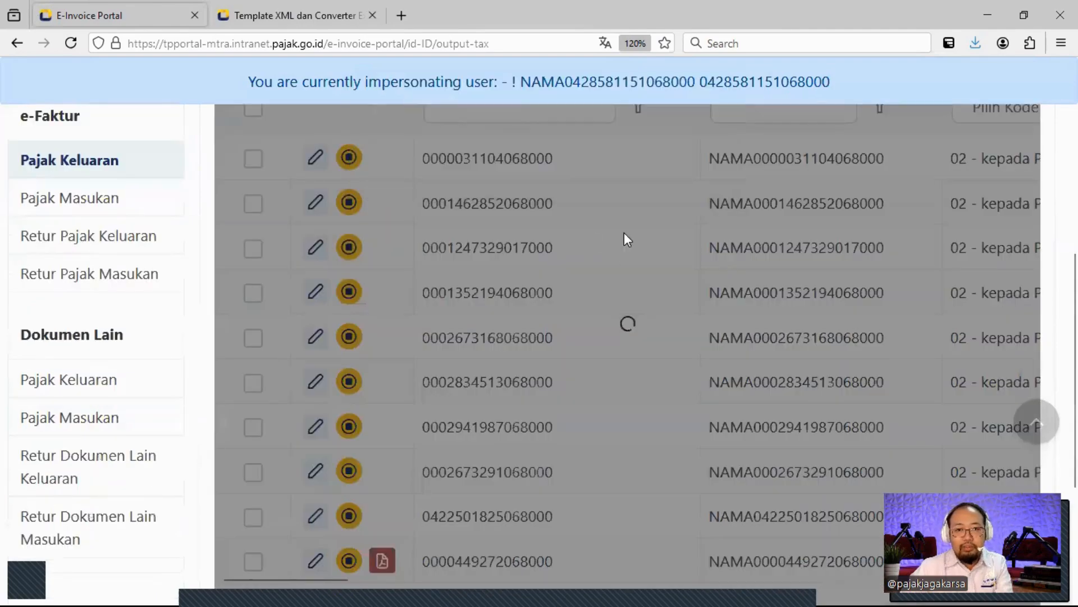
scroll(673, 312, up, 4)
scroll(598, 343, down, 7)
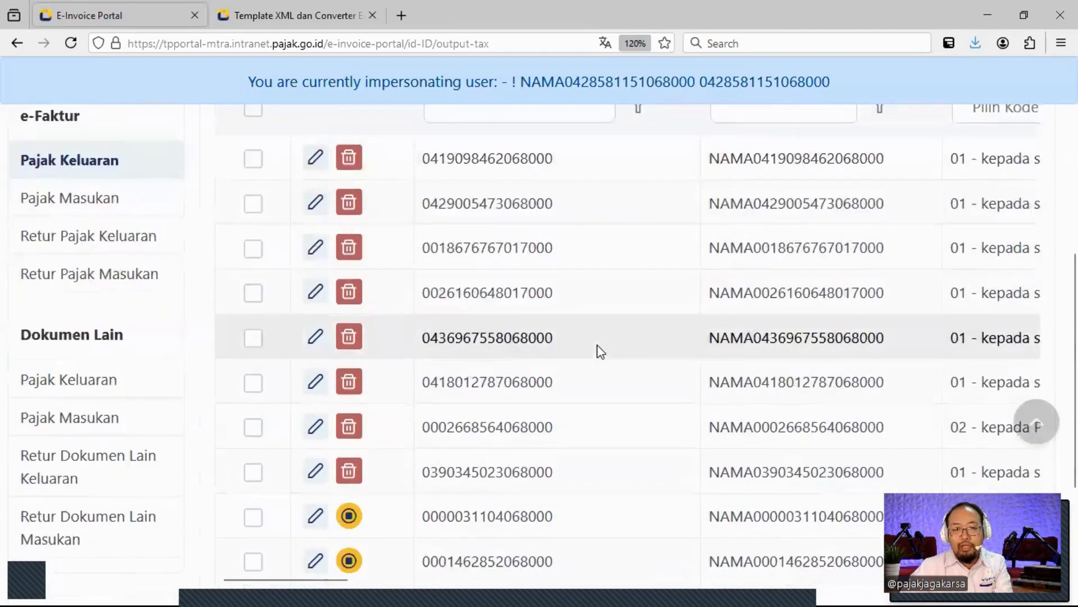
scroll(588, 339, up, 7)
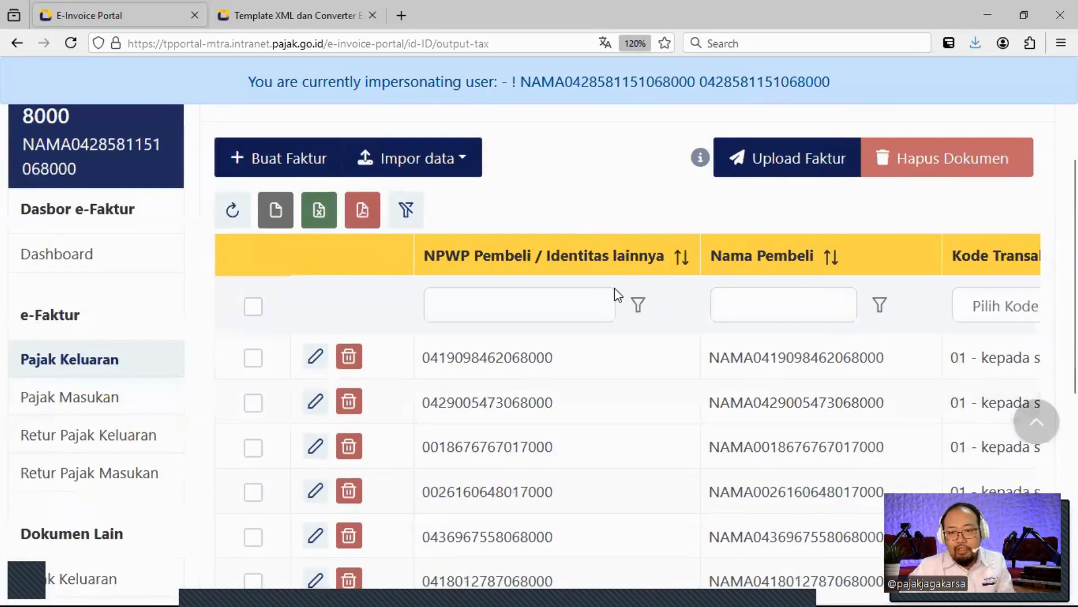
key(ctrl+minus)
key(ctrl+minus)
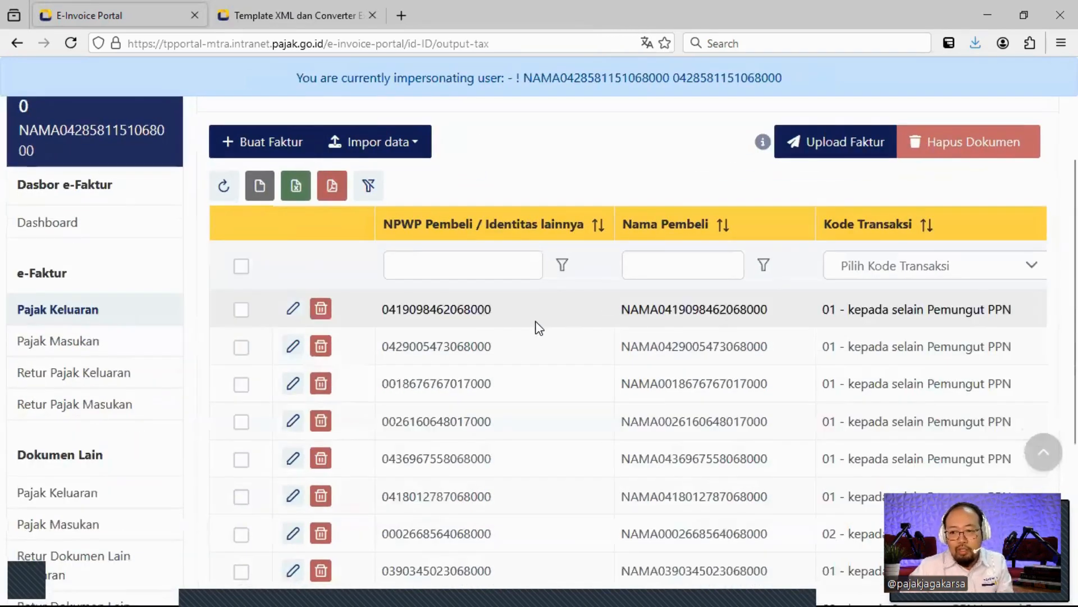
scroll(537, 328, down, 2)
scroll(537, 327, down, 2)
scroll(532, 320, down, 2)
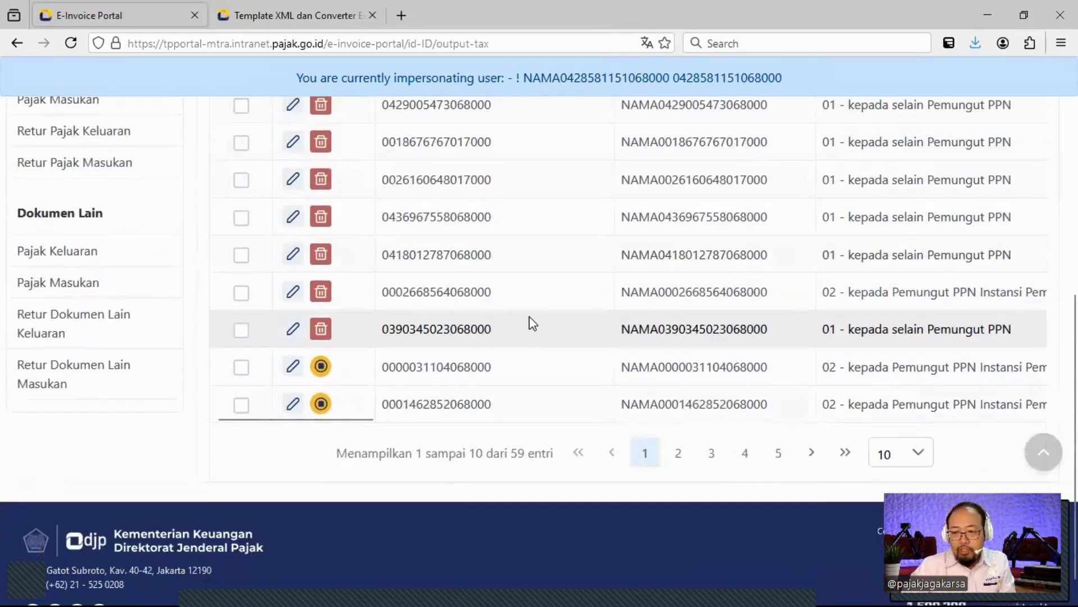
scroll(536, 309, up, 3)
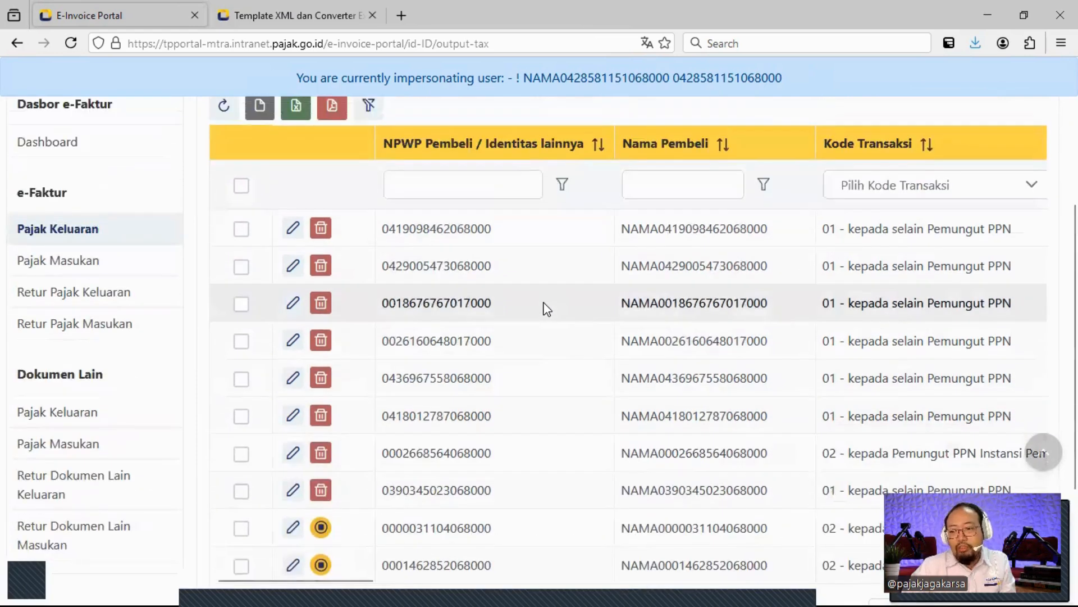
scroll(547, 309, up, 2)
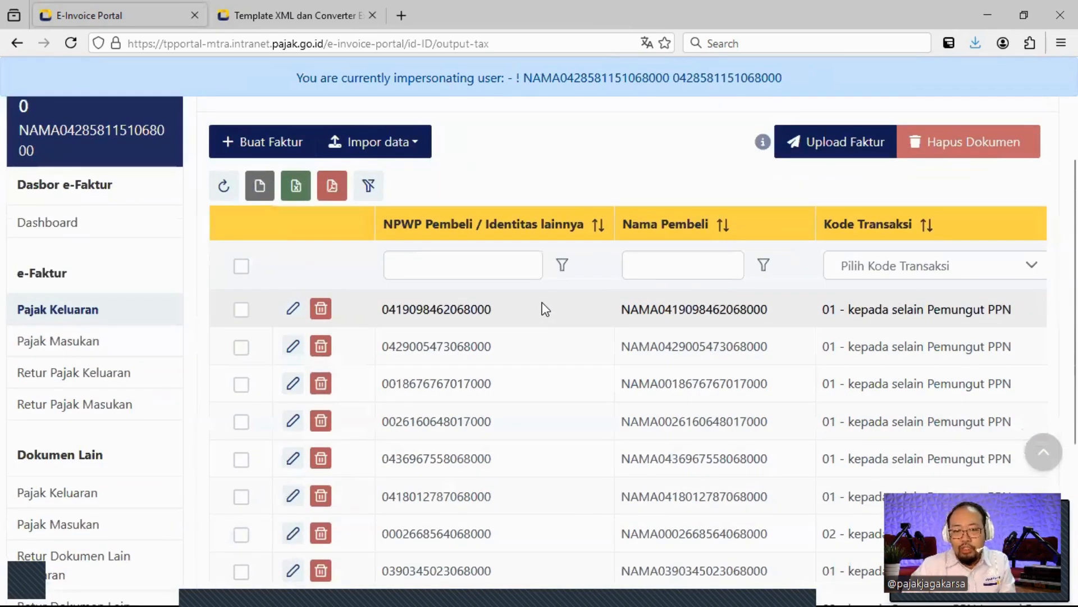
Select all invoices except the last two rows and start Upload Faktur for the eight.
click(240, 309)
scroll(375, 324, down, 5)
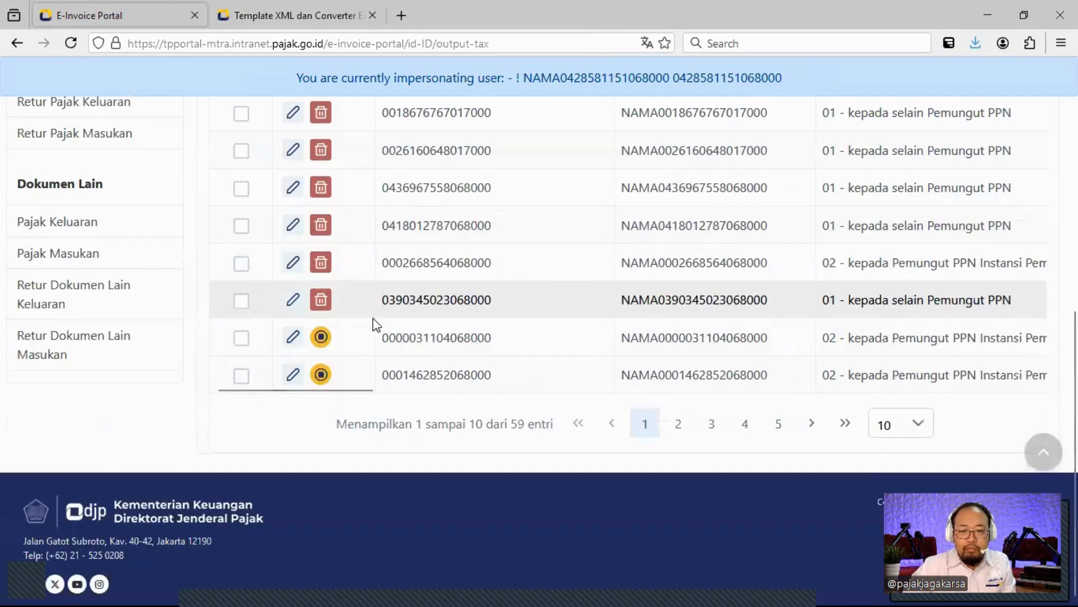
click(242, 301)
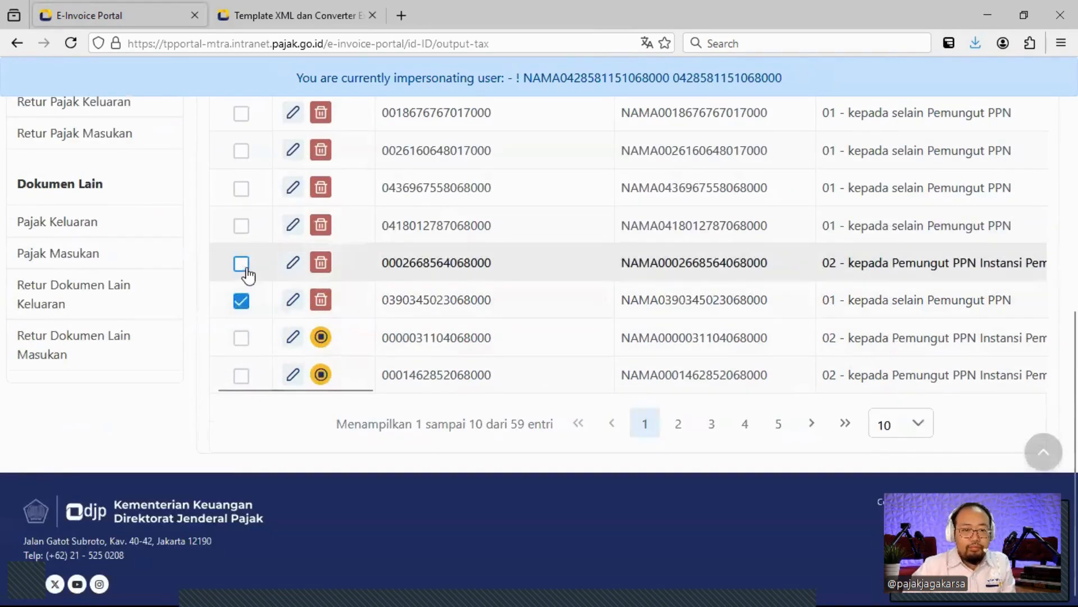
scroll(248, 275, up, 5)
click(241, 315)
scroll(711, 324, down, 3)
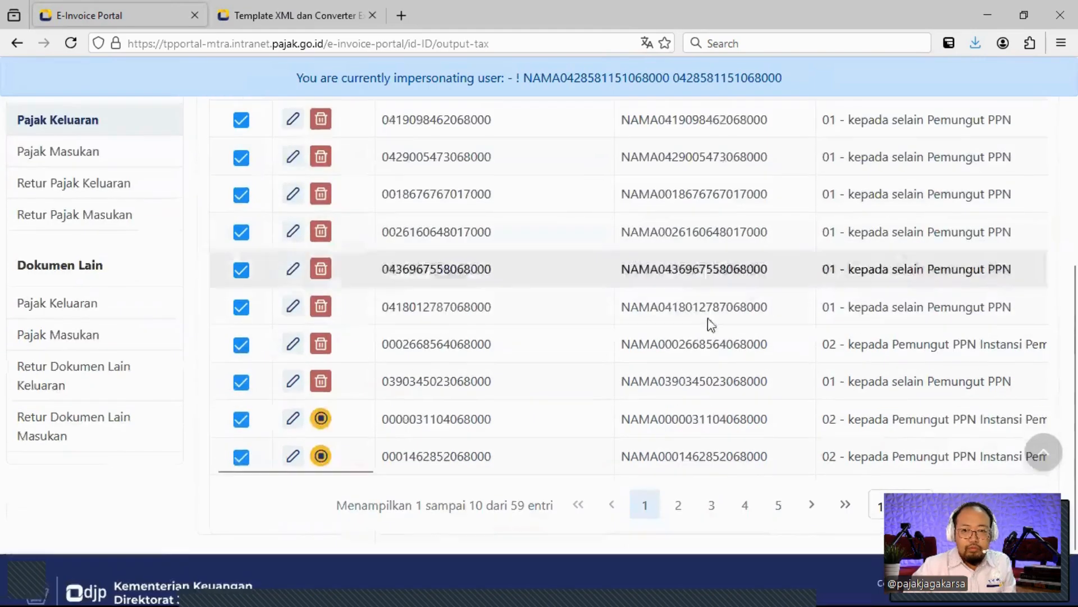
click(241, 418)
click(241, 455)
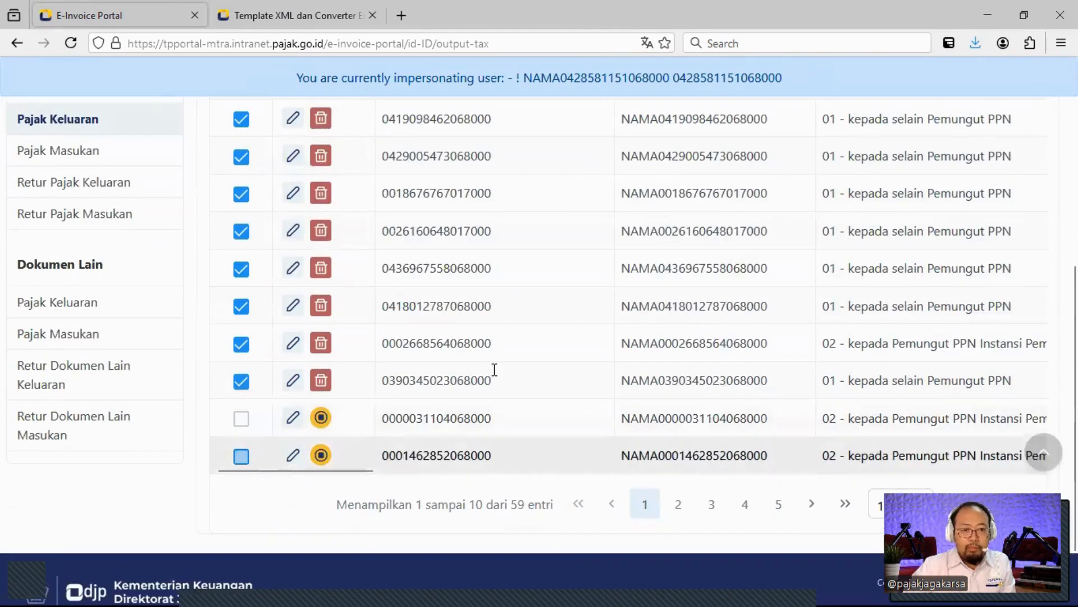
scroll(562, 362, up, 6)
click(835, 312)
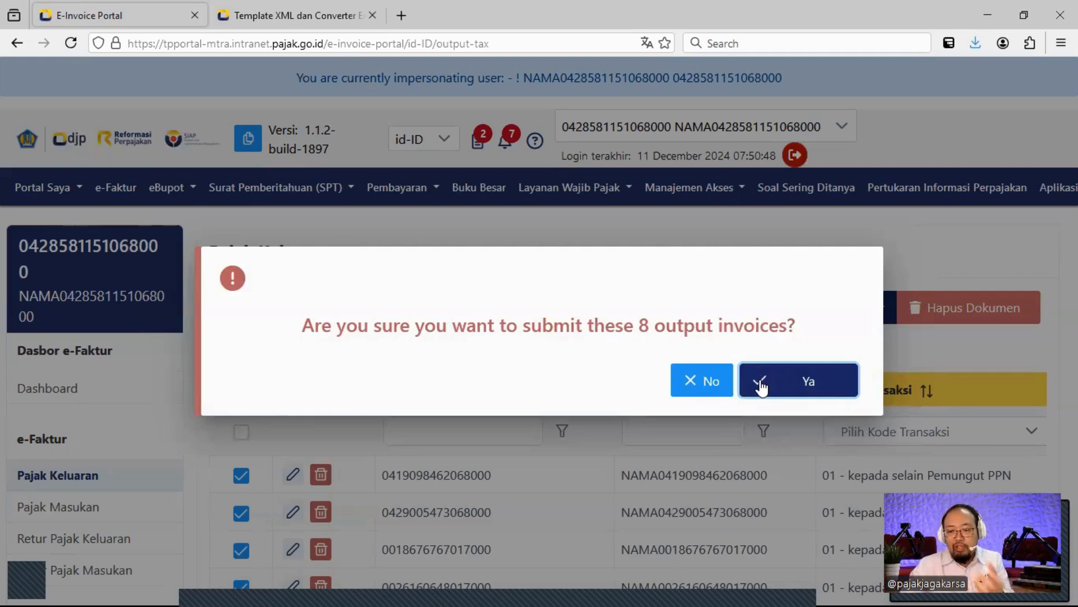
Confirm the eight-invoice upload, replace the autofilled signer password with the correct one, and sign.
click(762, 387)
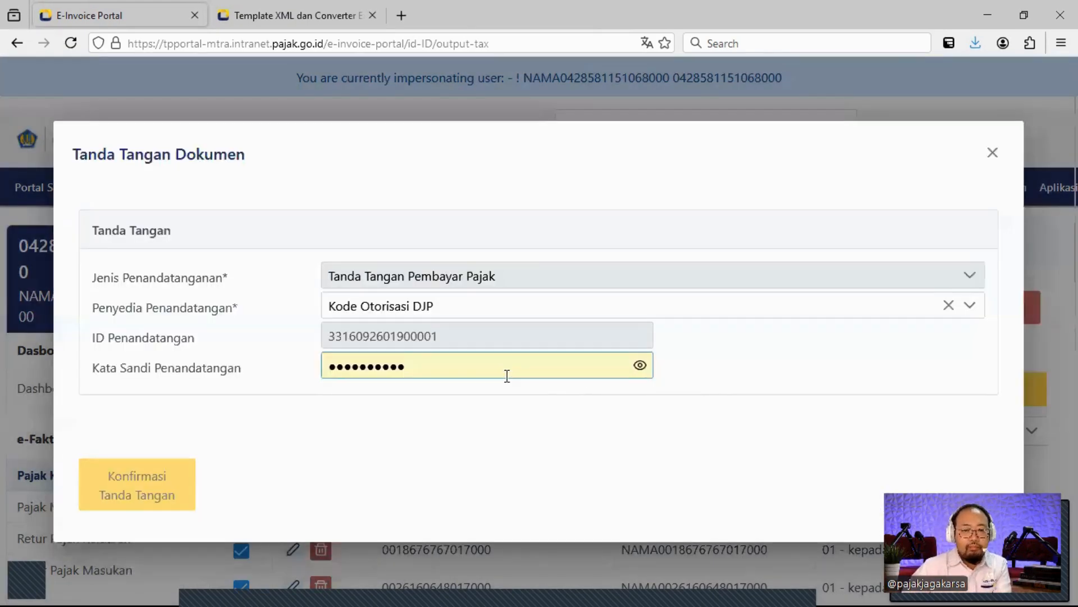
click(506, 376)
key(ctrl+a)
key(BackSpace)
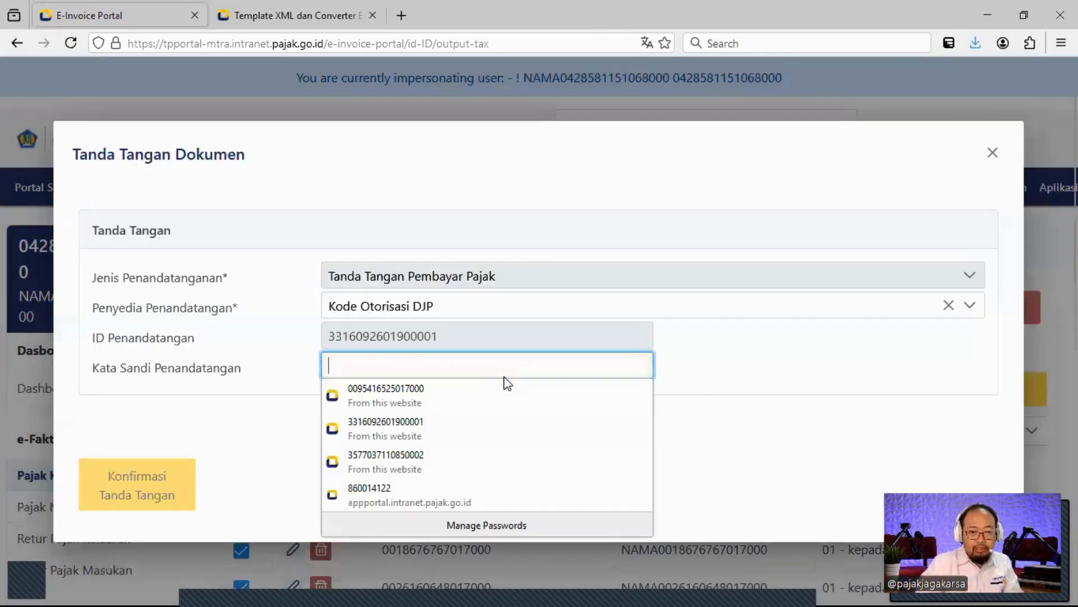
text(•••••)
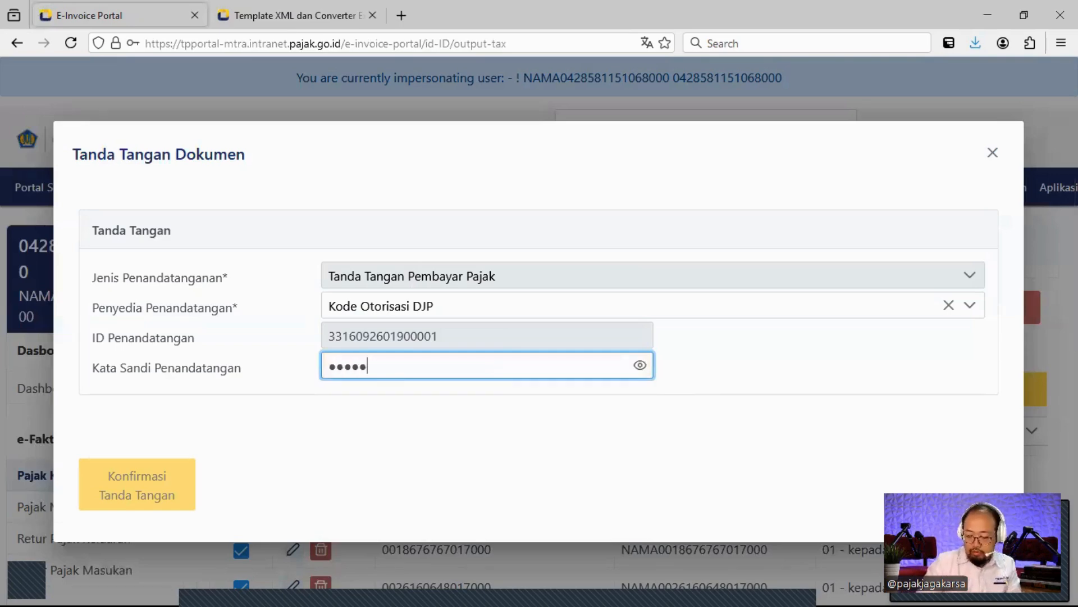
text(••••)
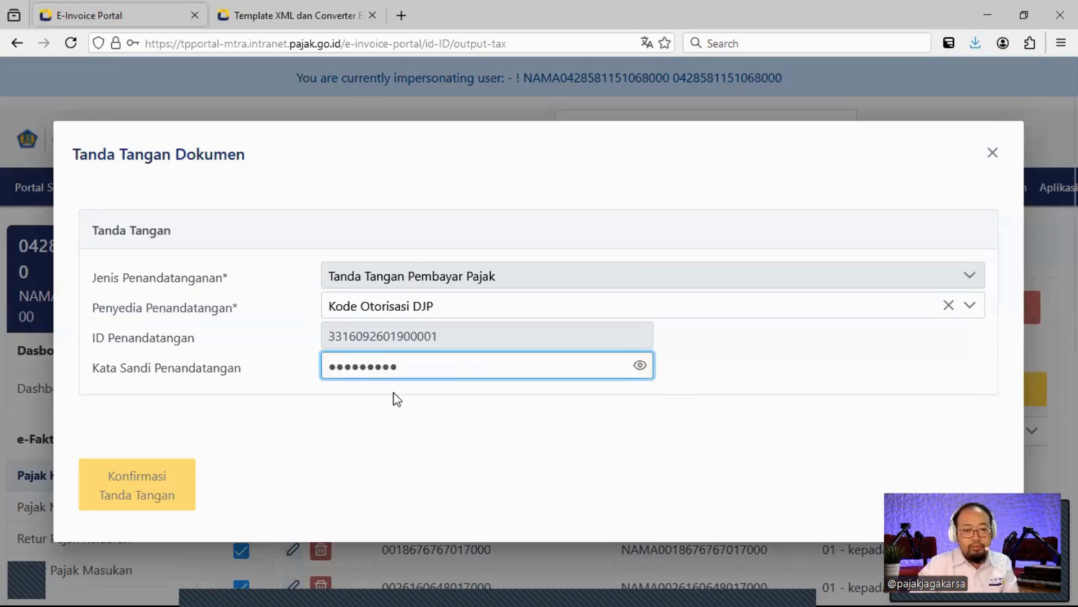
click(163, 489)
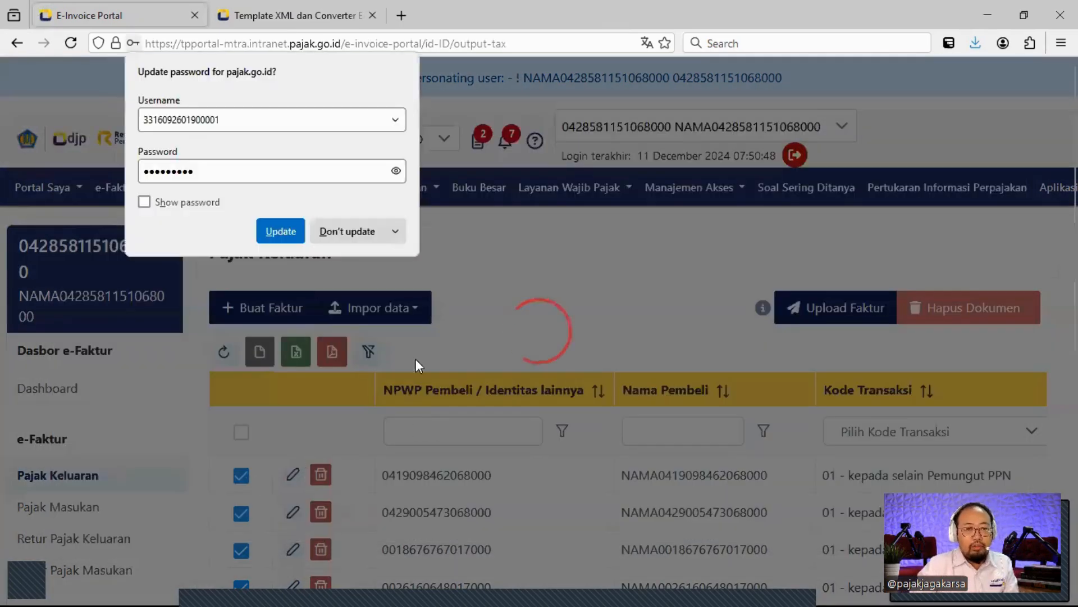
click(350, 231)
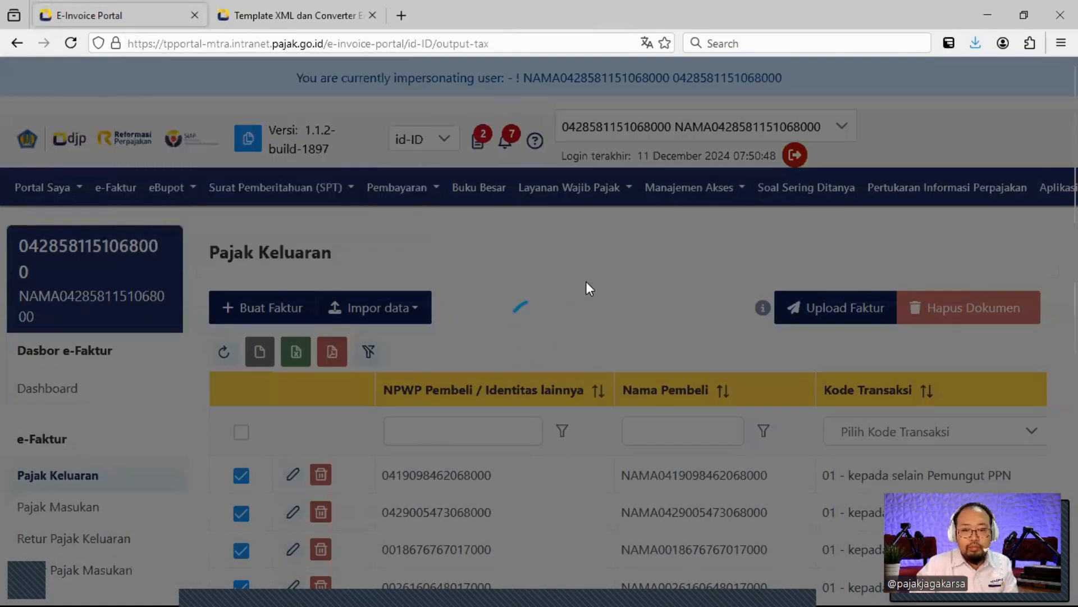
scroll(588, 277, down, 2)
scroll(587, 277, down, 2)
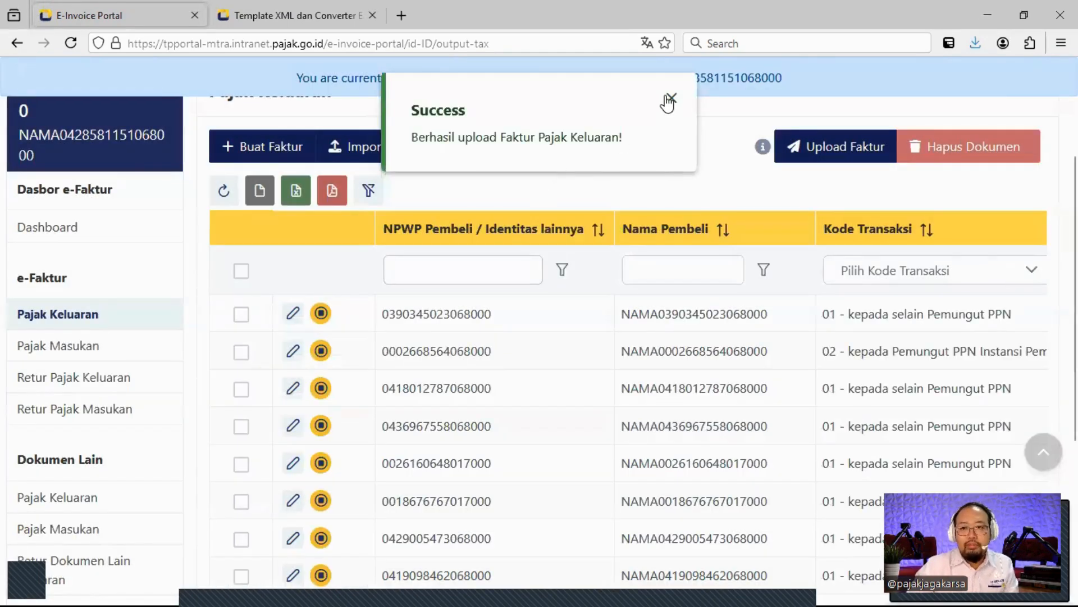
Dismiss the success notice and scroll the table to Status Faktur showing SIGNING_IN_PROGRESS.
click(671, 97)
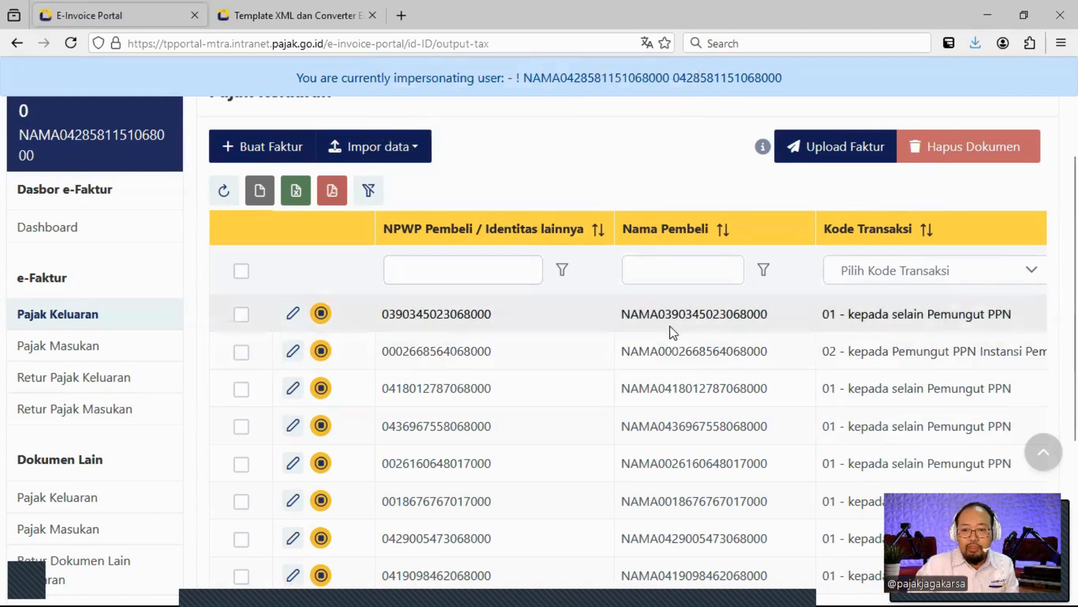
drag(669, 314, 773, 325)
middle_click(772, 325)
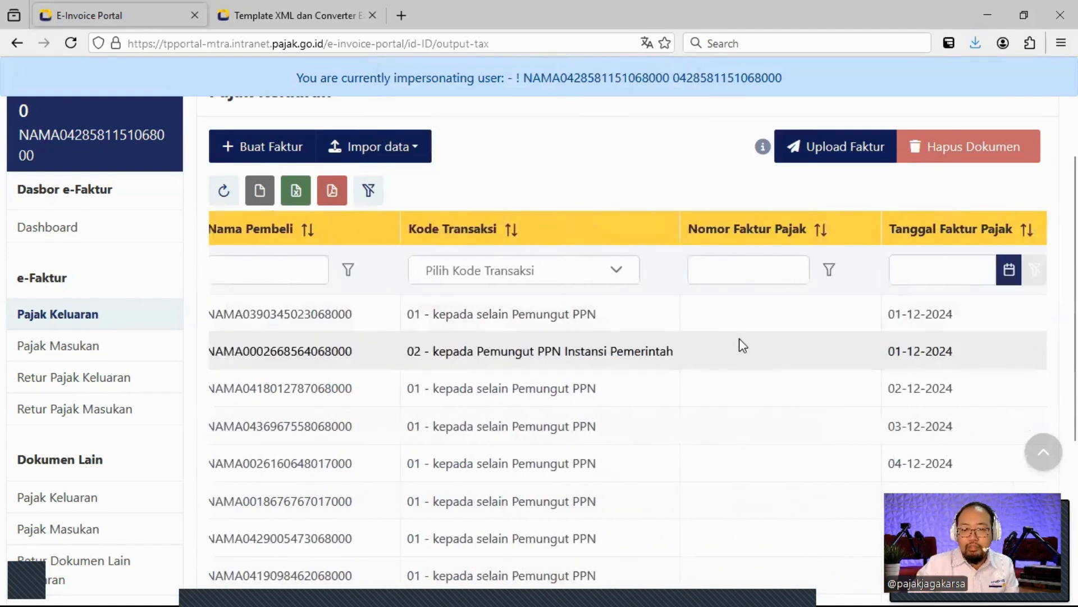
middle_click(749, 342)
middle_click(811, 331)
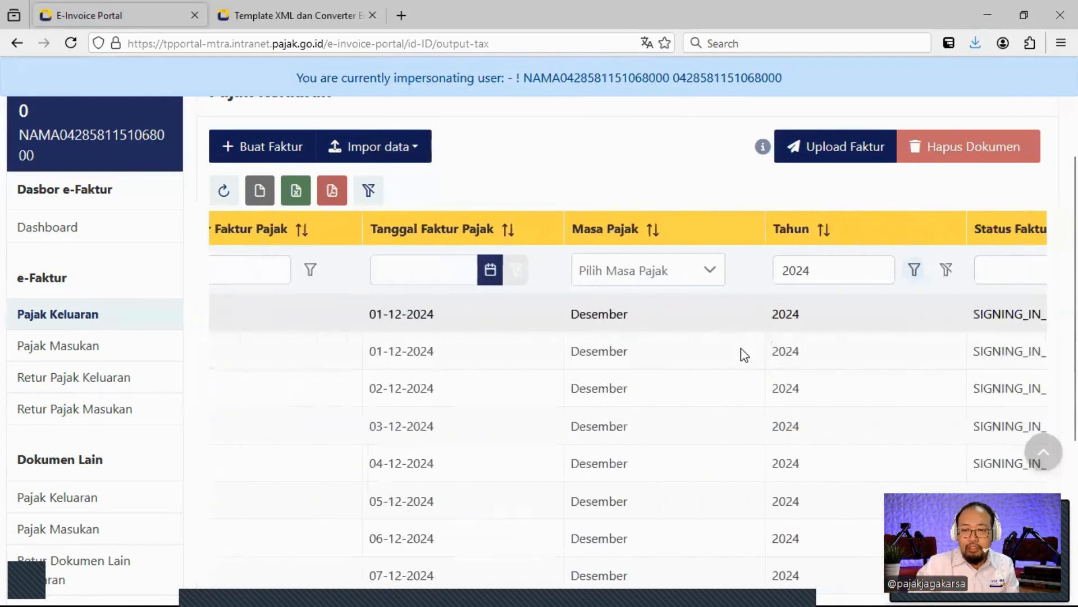
middle_click(877, 329)
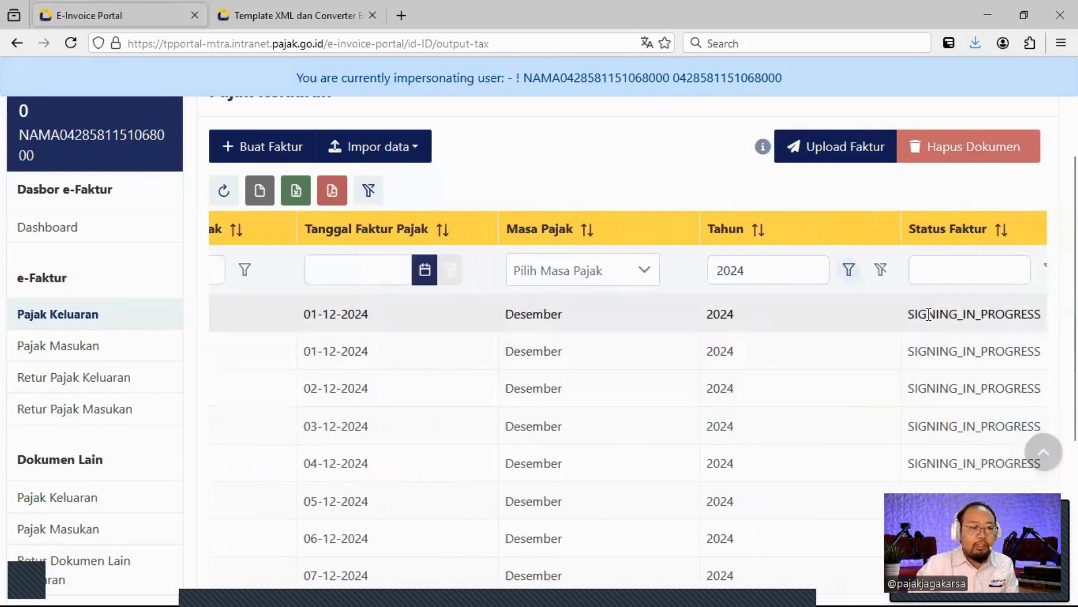
scroll(663, 366, up, 1)
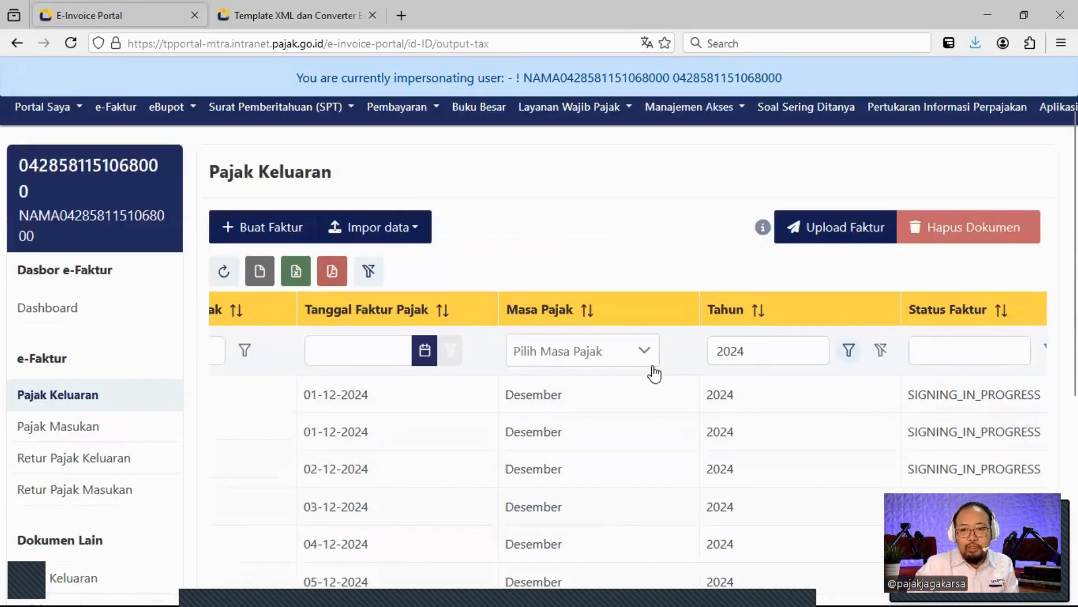
scroll(710, 406, down, 3)
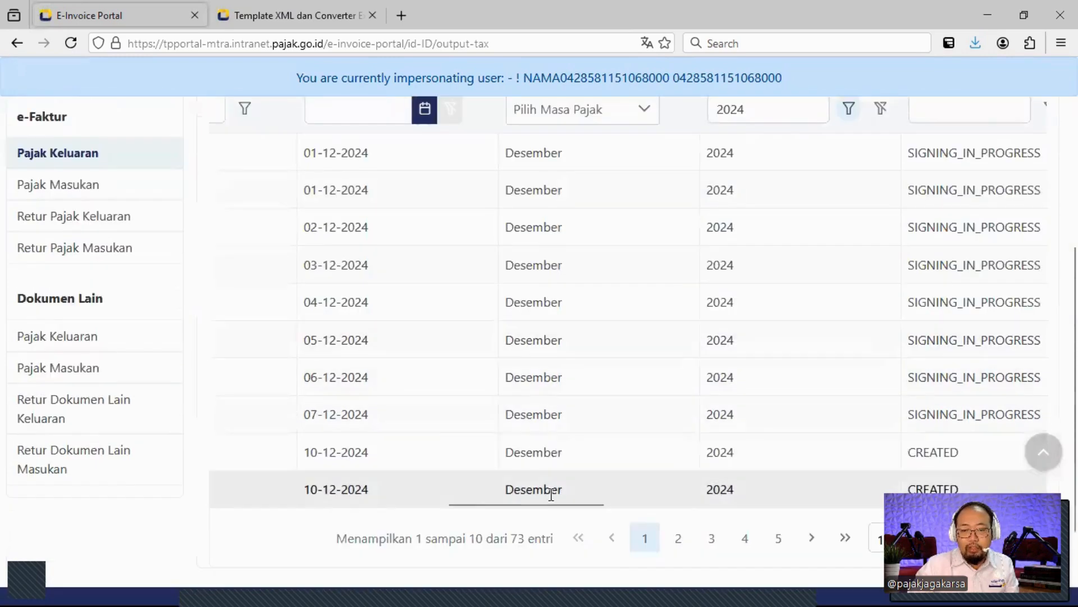
Jump to the last page of invoices, entries 71–73.
drag(551, 504, 284, 507)
scroll(401, 382, up, 1)
scroll(401, 382, up, 3)
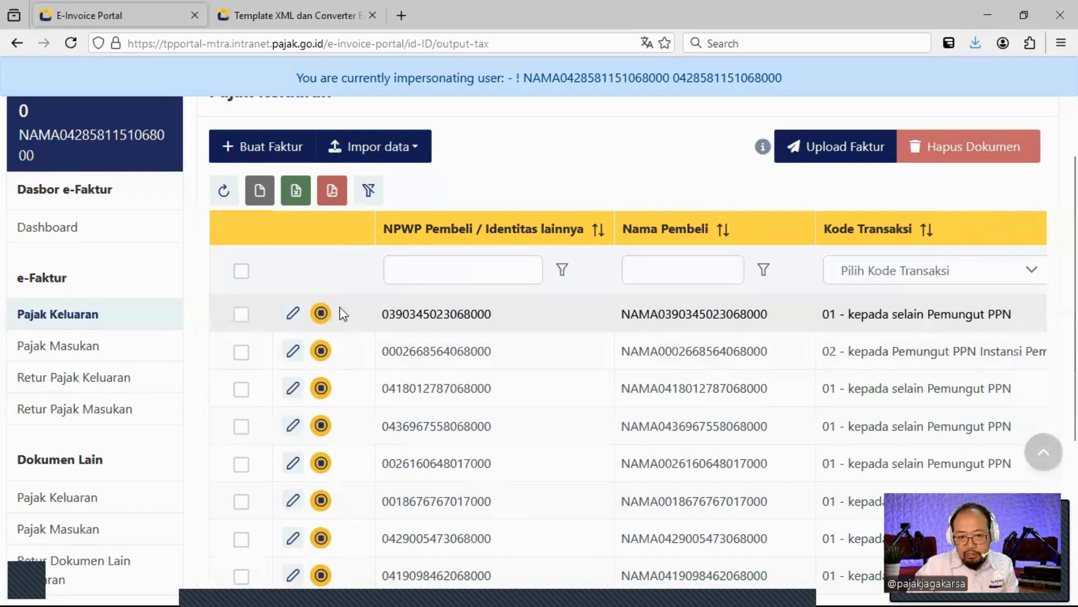
scroll(710, 357, down, 4)
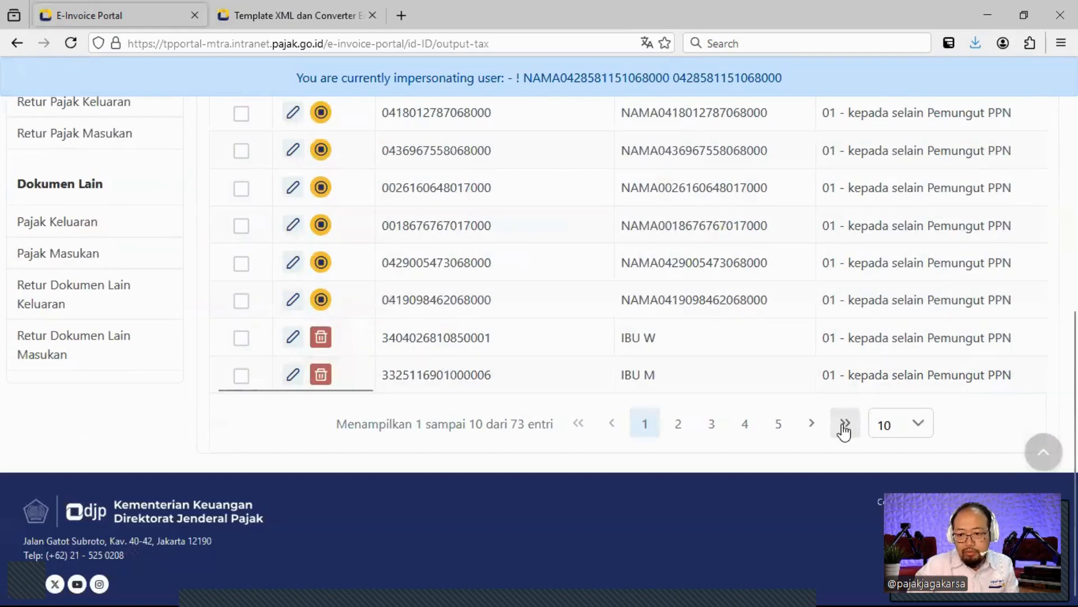
scroll(506, 399, up, 5)
scroll(605, 415, down, 4)
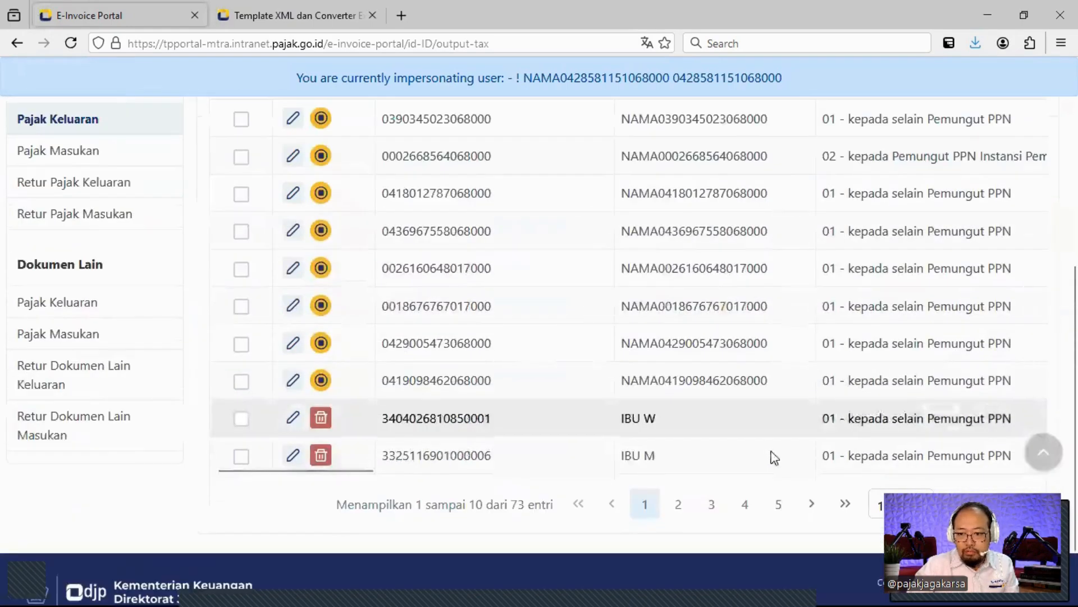
click(844, 504)
scroll(414, 351, up, 3)
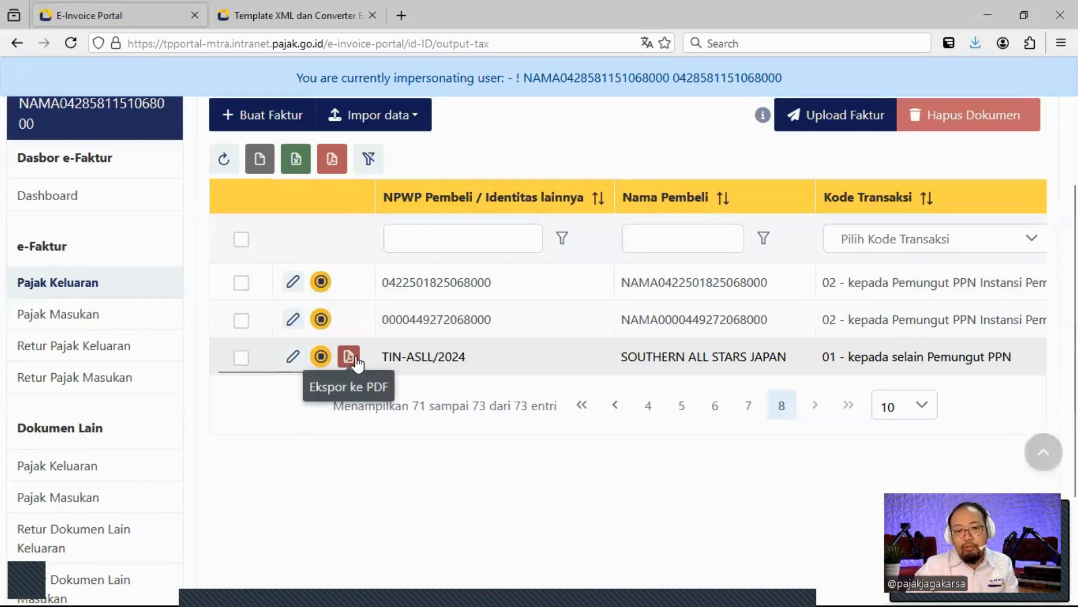
Export the TIN-ASLL/2024 invoice to PDF, review its two pages, then return to Coretax.
click(355, 360)
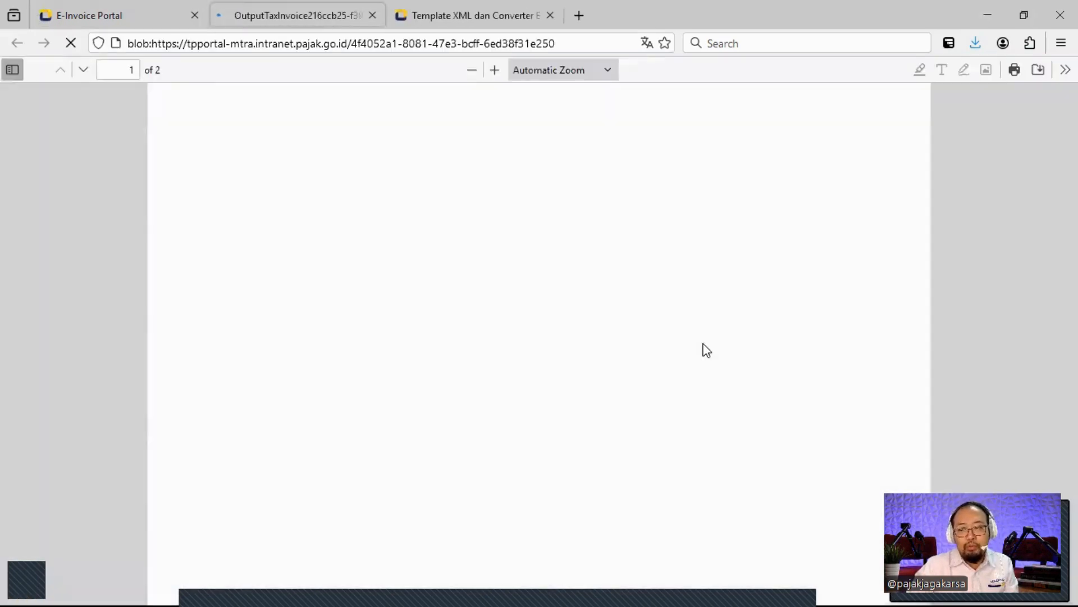
scroll(562, 345, down, 6)
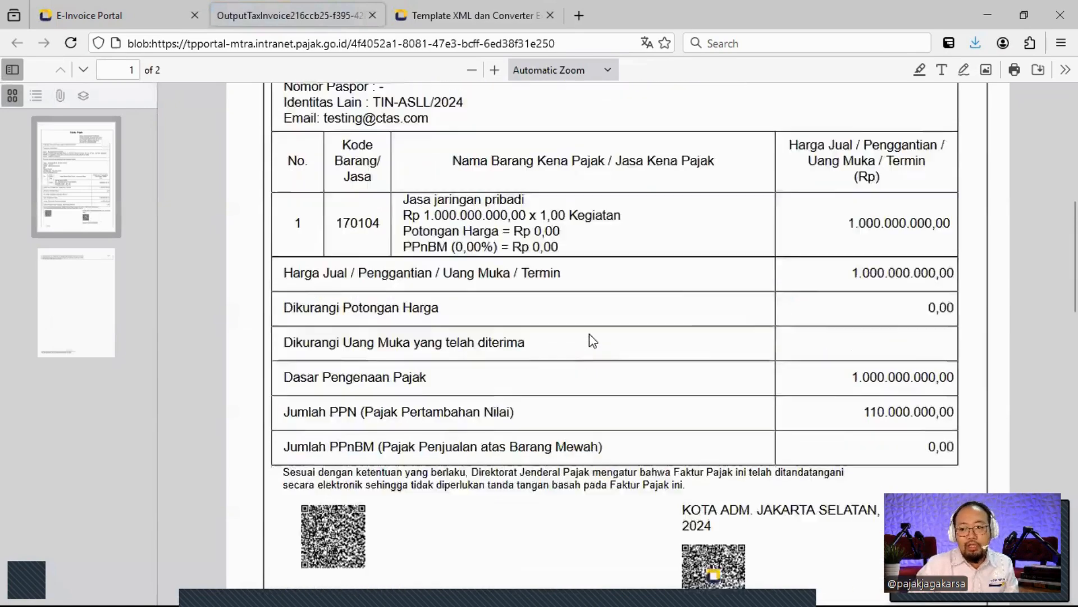
scroll(588, 334, down, 8)
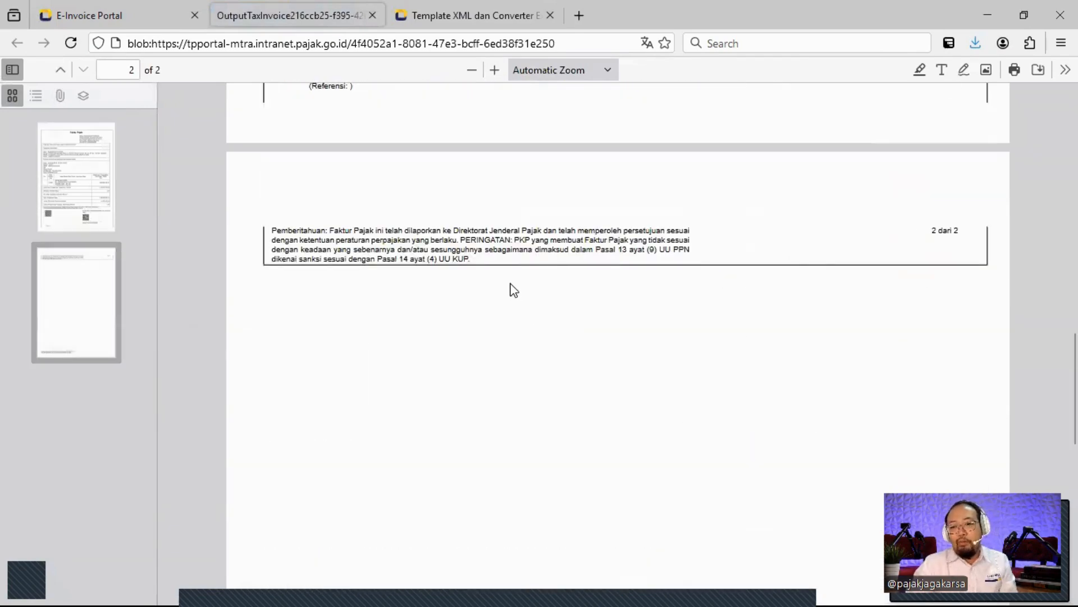
scroll(511, 286, up, 14)
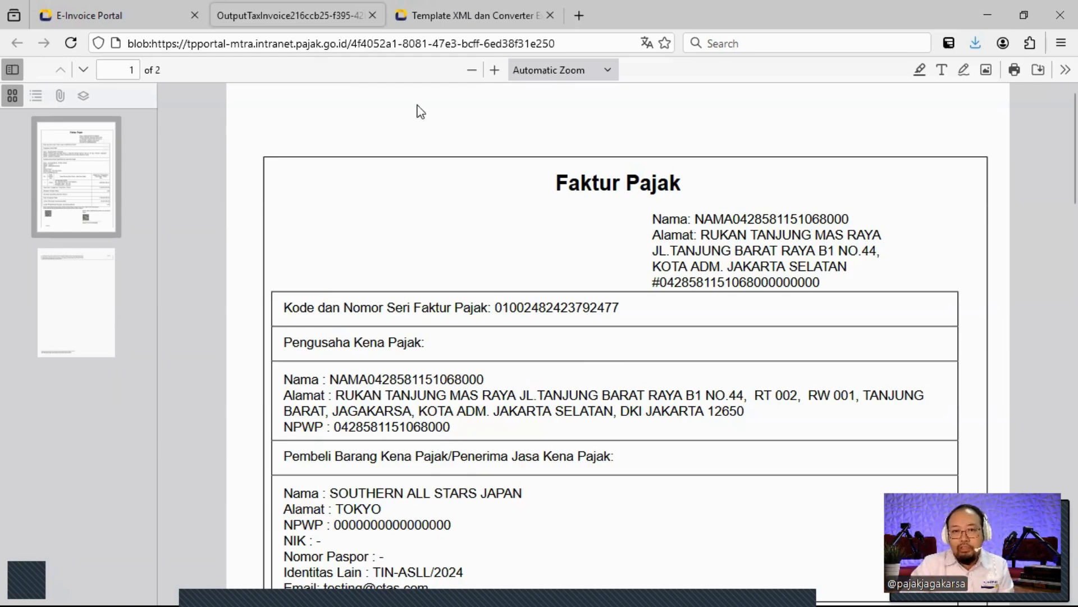
click(175, 16)
scroll(476, 147, up, 4)
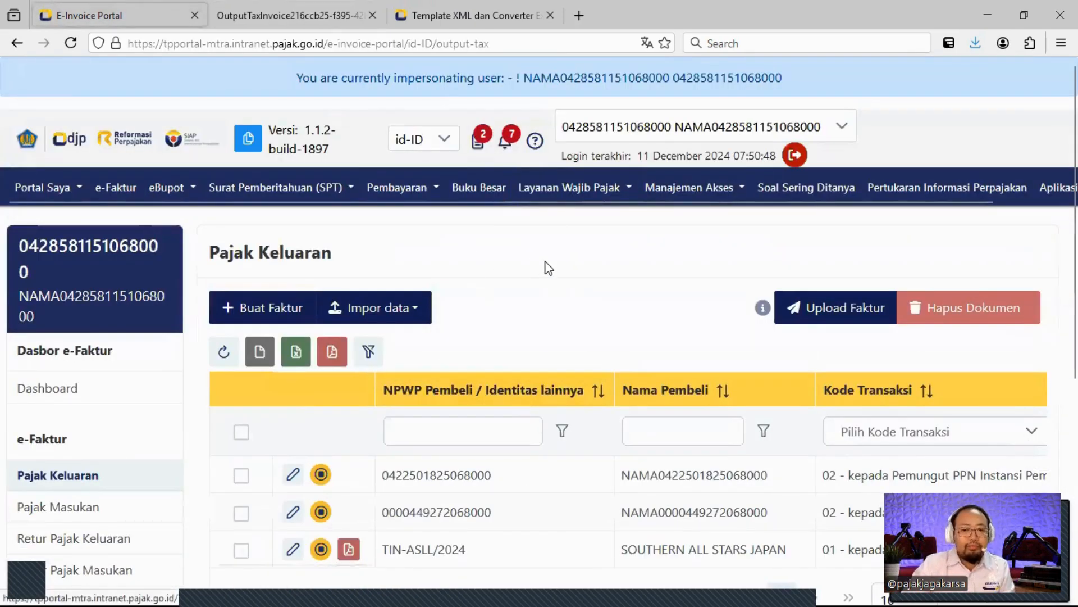
Tick the TIN-ASLL/2024 invoice row on the last page of Pajak Keluaran.
scroll(570, 310, down, 3)
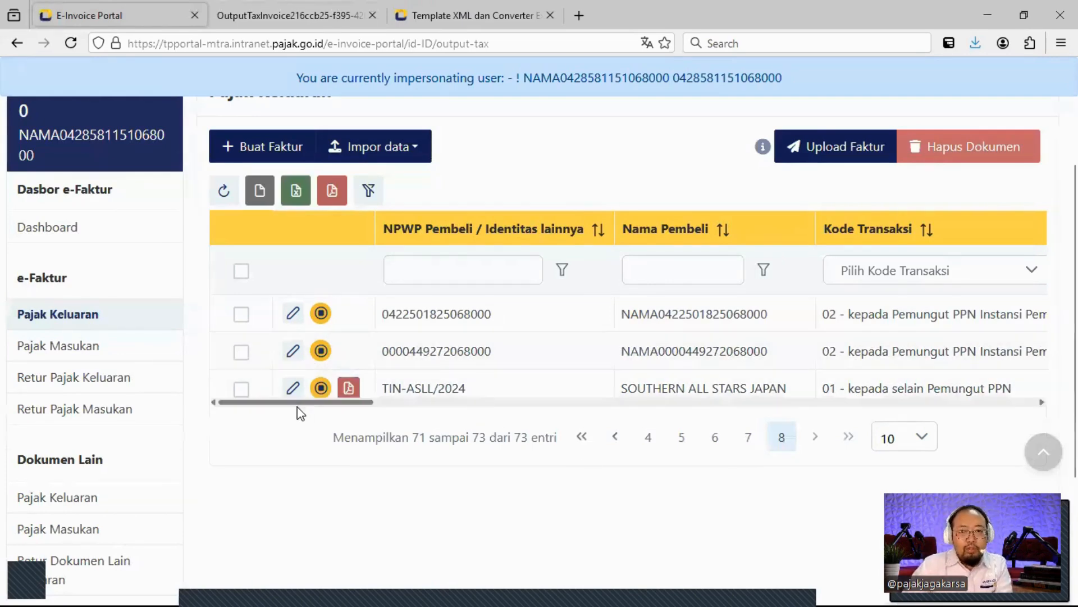
click(241, 389)
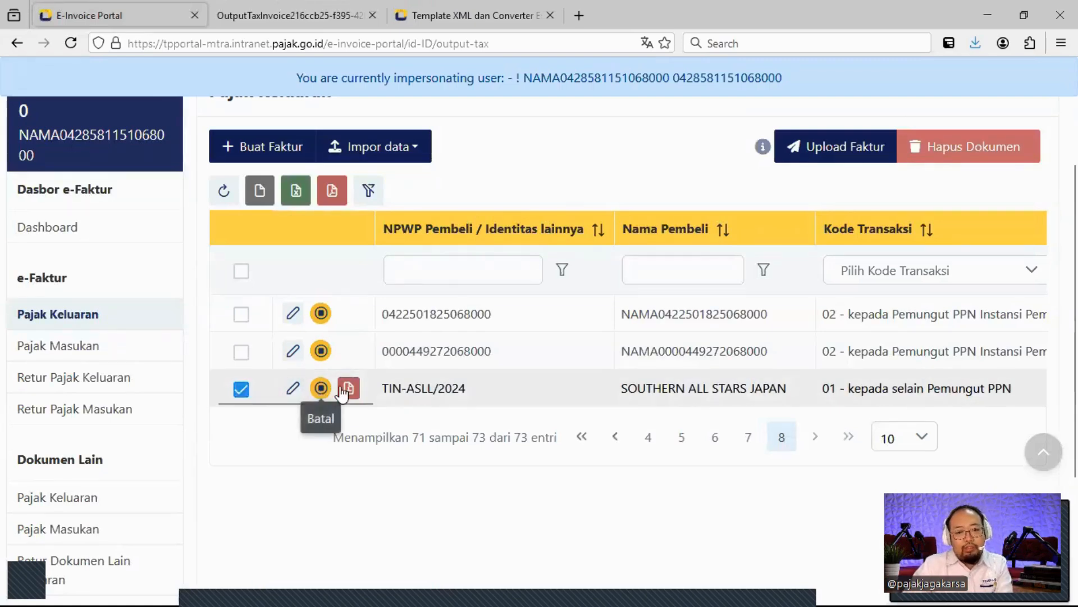
Open invoice TIN-ASLL/2024 for editing and review its 03-12-2024 date, Kode Transaksi 01 and buyer details.
click(291, 388)
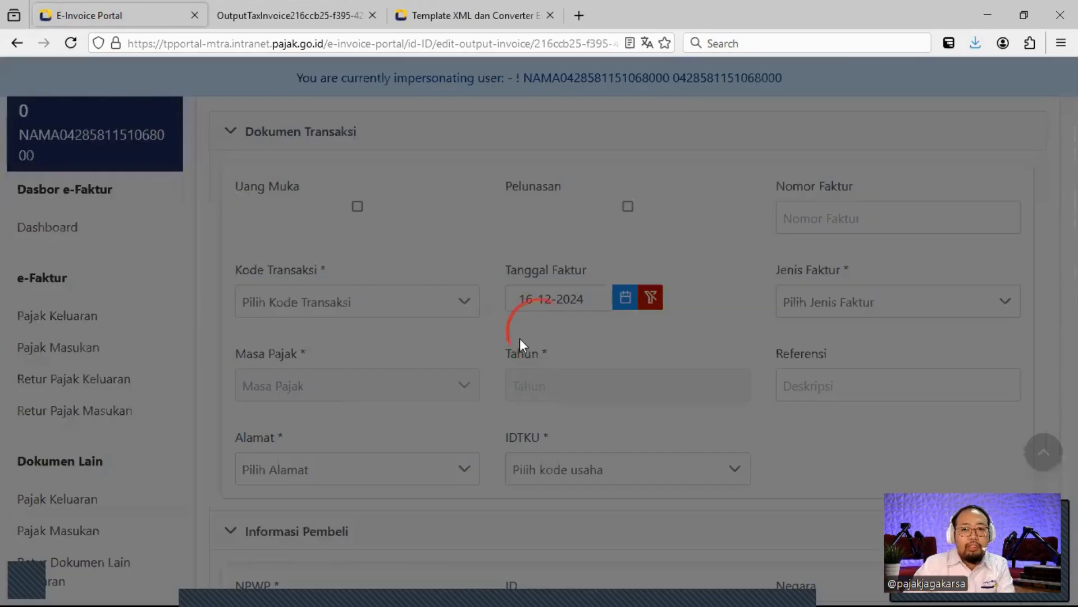
scroll(514, 338, down, 8)
scroll(507, 338, down, 6)
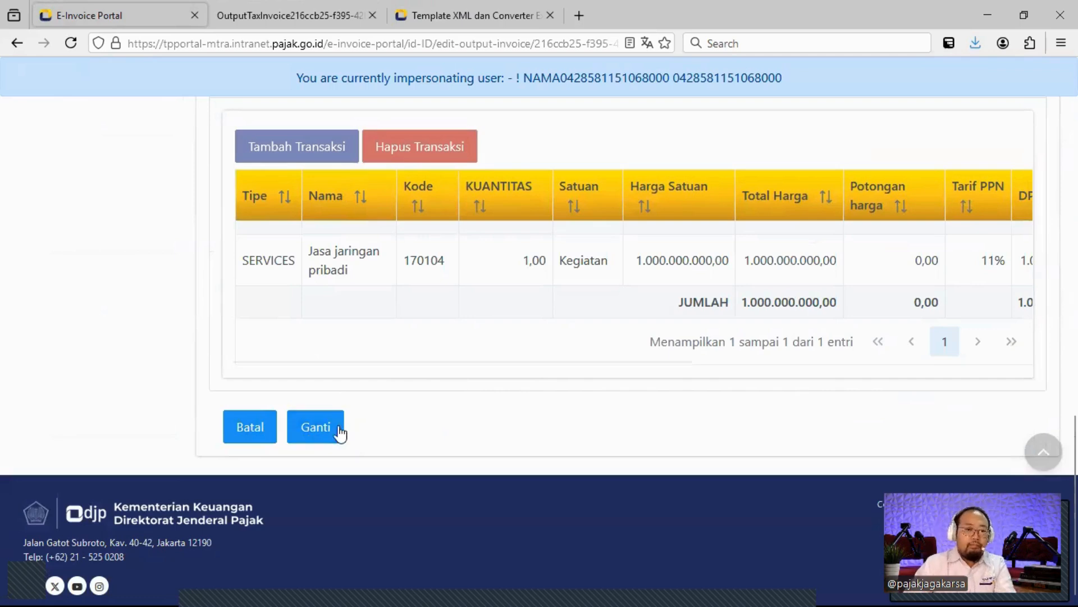
scroll(430, 410, up, 10)
scroll(429, 405, up, 5)
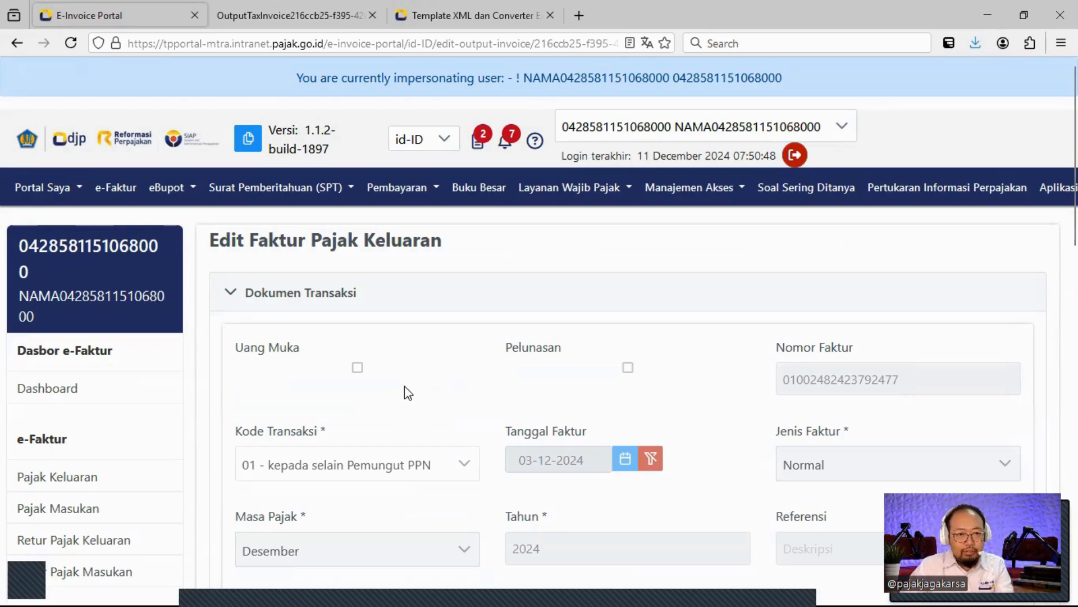
scroll(409, 360, down, 5)
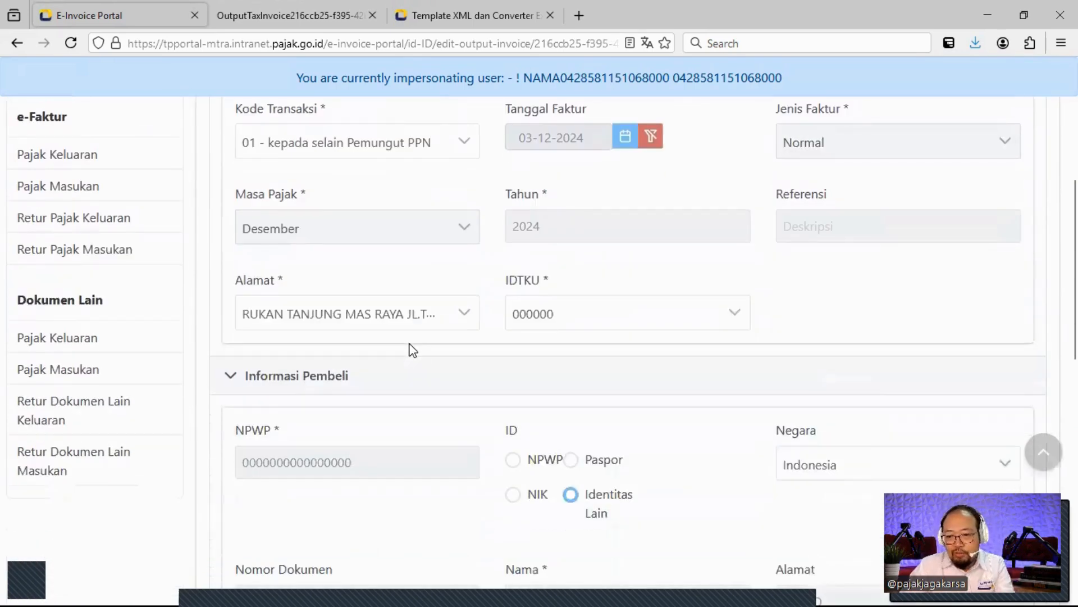